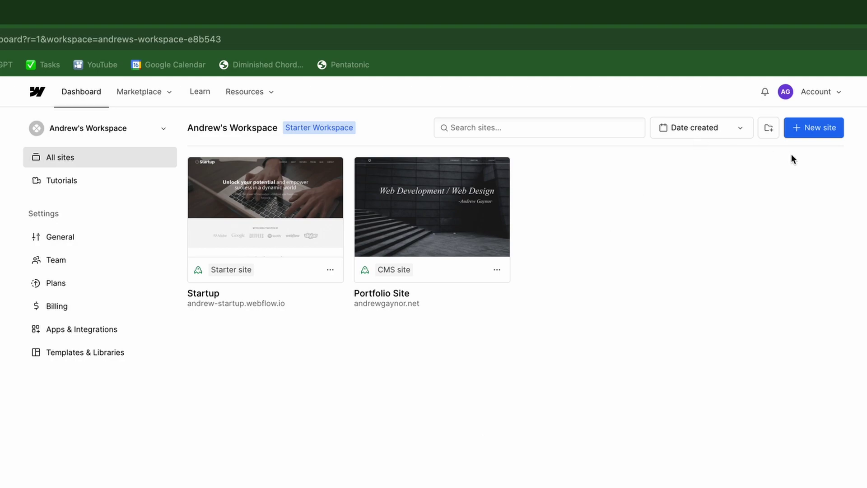
# Start creating a new site and scroll down to the Free templates section
pyautogui.click(809, 128)
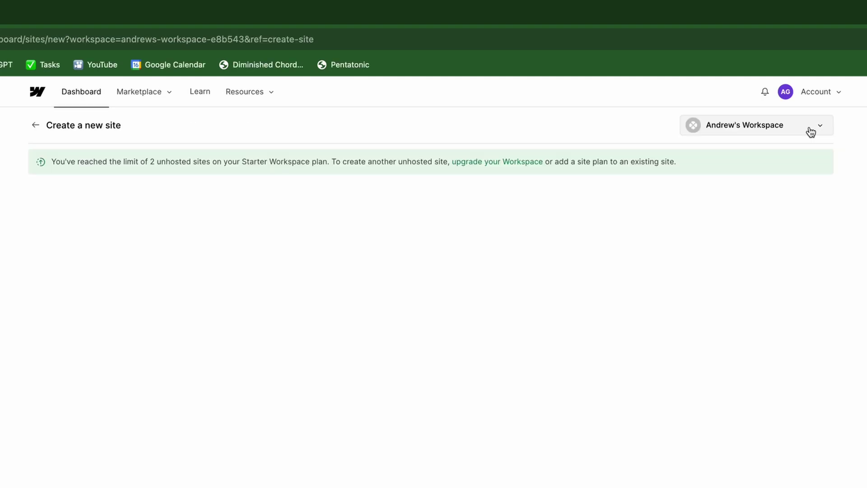
pyautogui.scroll(-8, 613, 384)
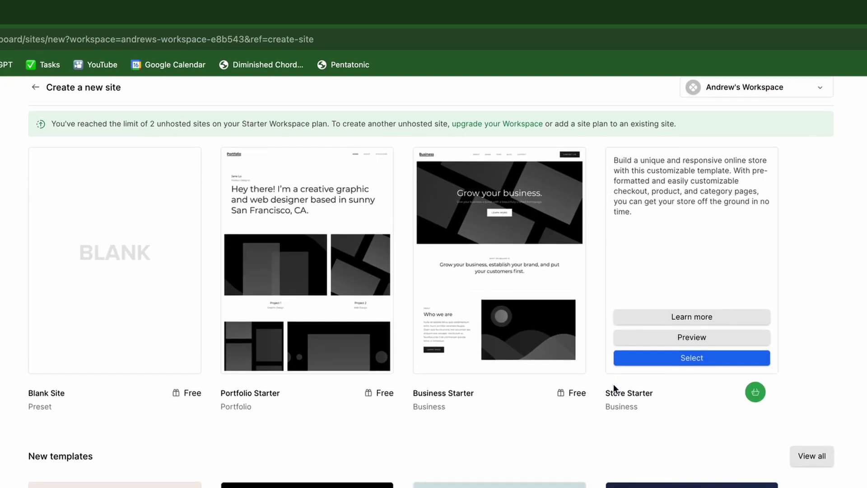
pyautogui.scroll(-4, 613, 384)
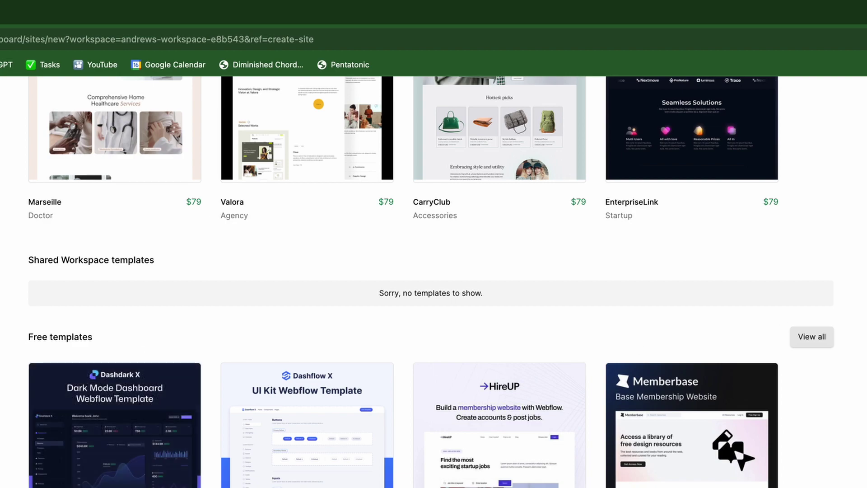
# Open all free templates and scroll past Business Starter, Luma, Mariela and Propel
pyautogui.click(811, 336)
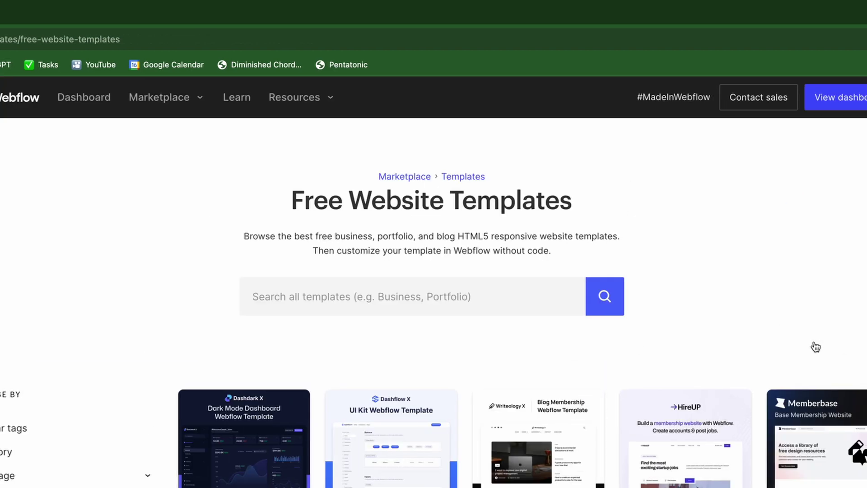
pyautogui.scroll(-2, 817, 345)
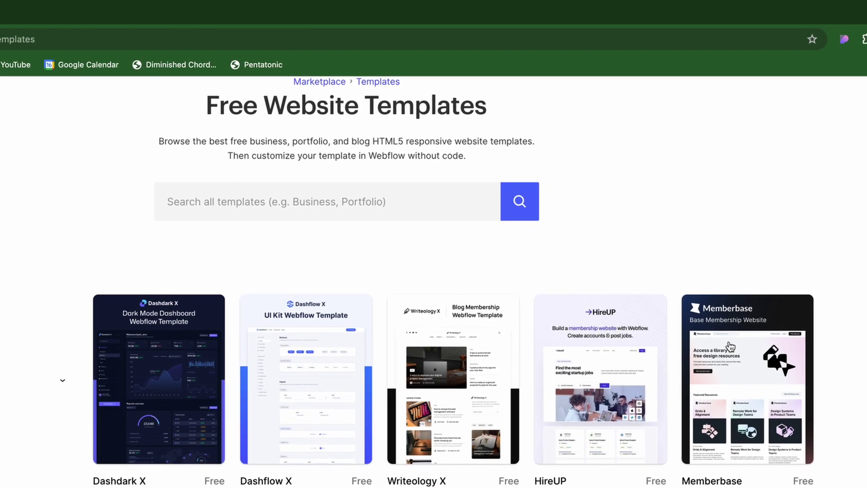
pyautogui.scroll(-3, 730, 346)
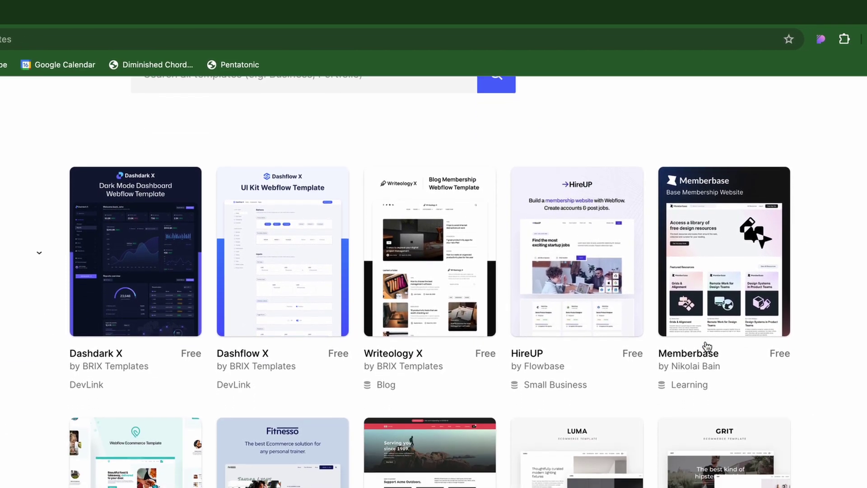
pyautogui.scroll(-1, 707, 346)
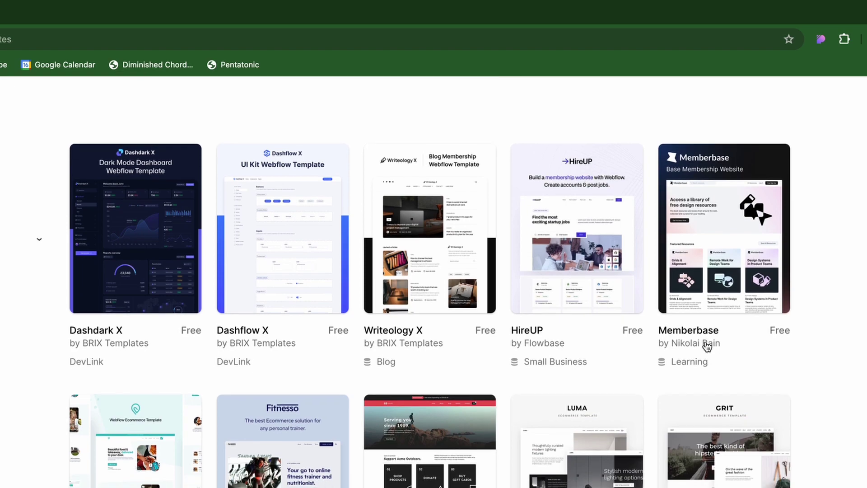
pyautogui.scroll(-5, 707, 346)
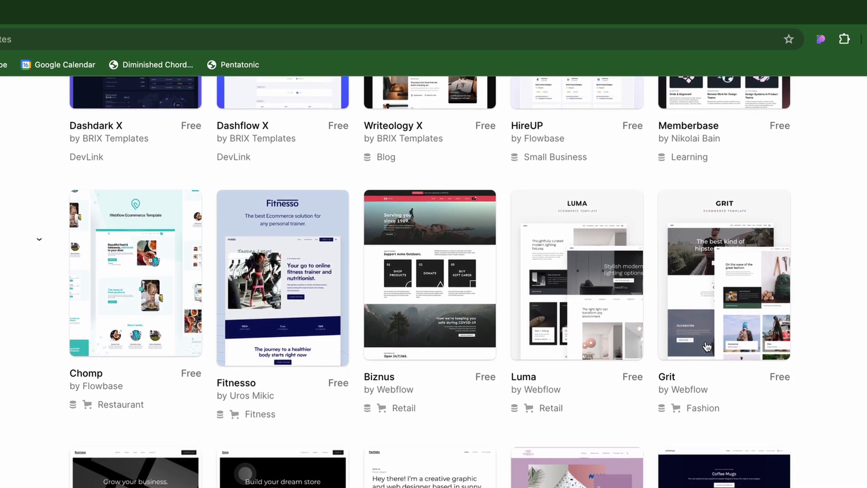
pyautogui.scroll(-1, 707, 347)
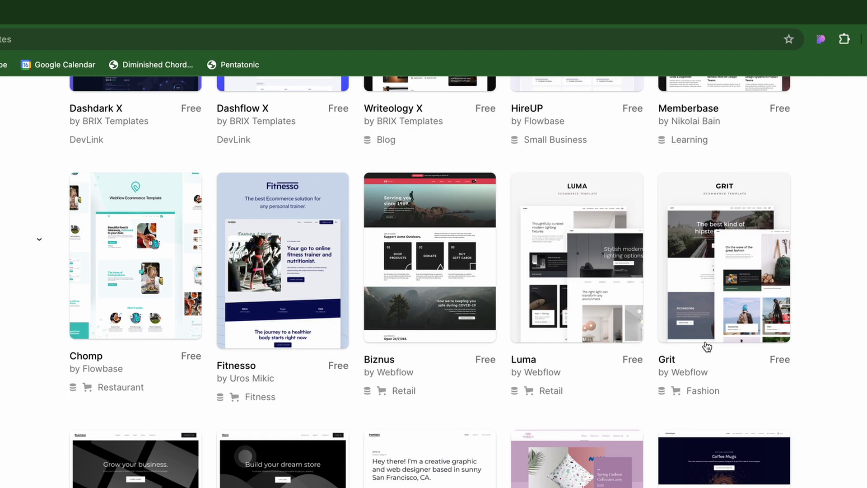
pyautogui.scroll(-1, 707, 346)
pyautogui.scroll(2, 706, 346)
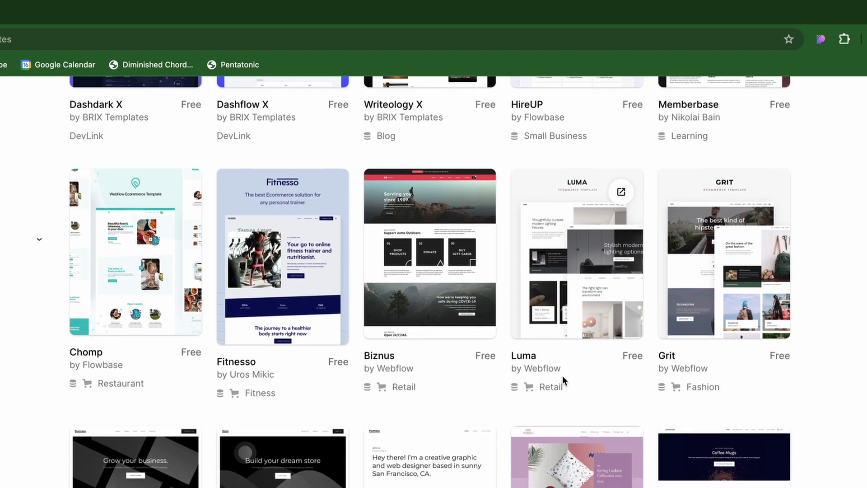
pyautogui.scroll(-3, 562, 375)
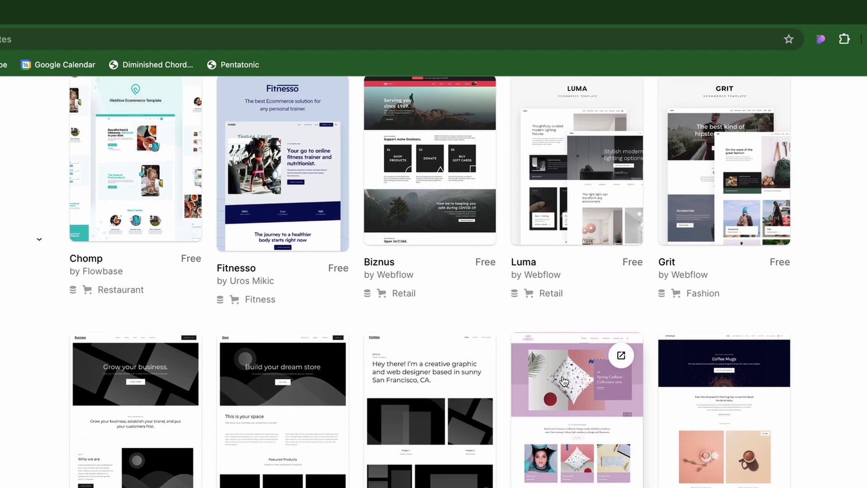
pyautogui.scroll(-3, 563, 380)
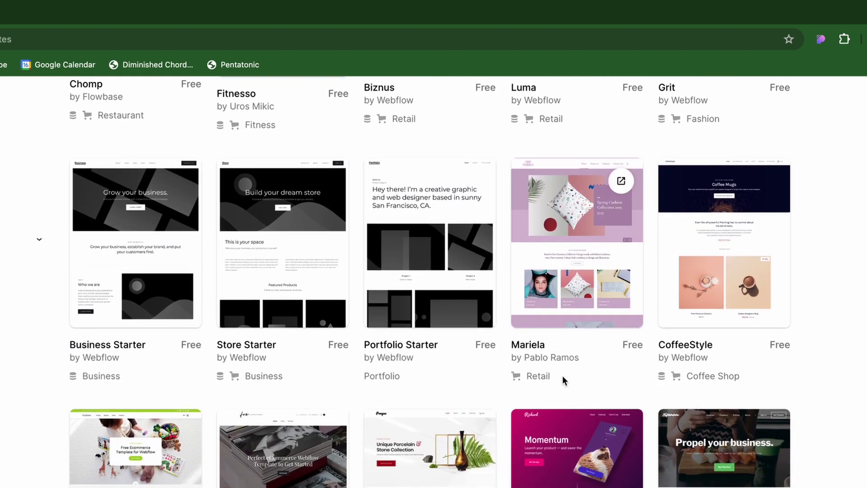
pyautogui.scroll(-1, 582, 368)
pyautogui.scroll(-1, 699, 383)
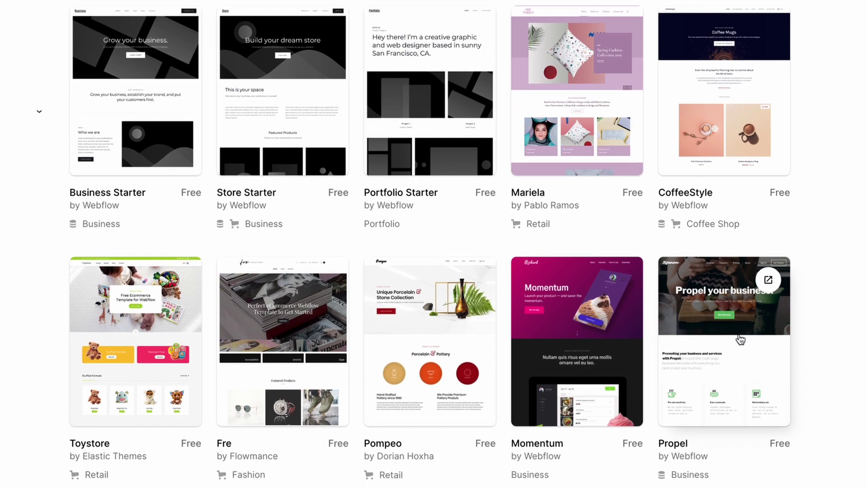
# Open the Propel template's live preview and scroll through its home page
pyautogui.click(766, 282)
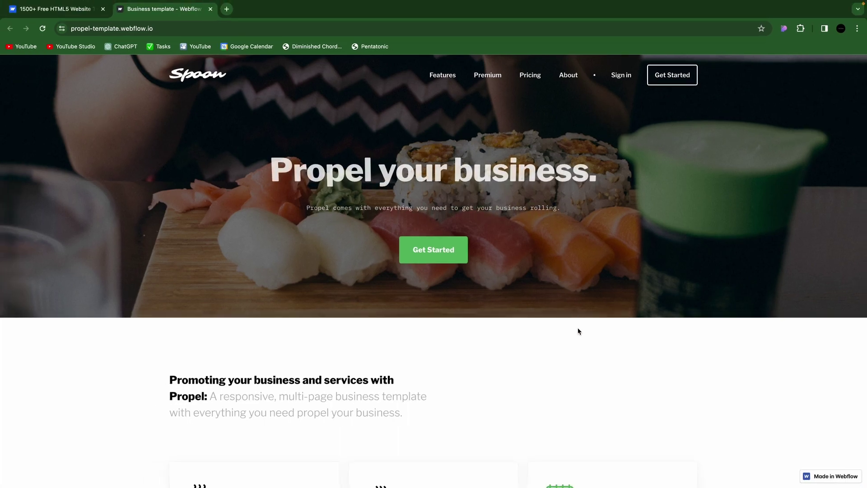
pyautogui.scroll(-1, 572, 333)
pyautogui.scroll(1, 578, 331)
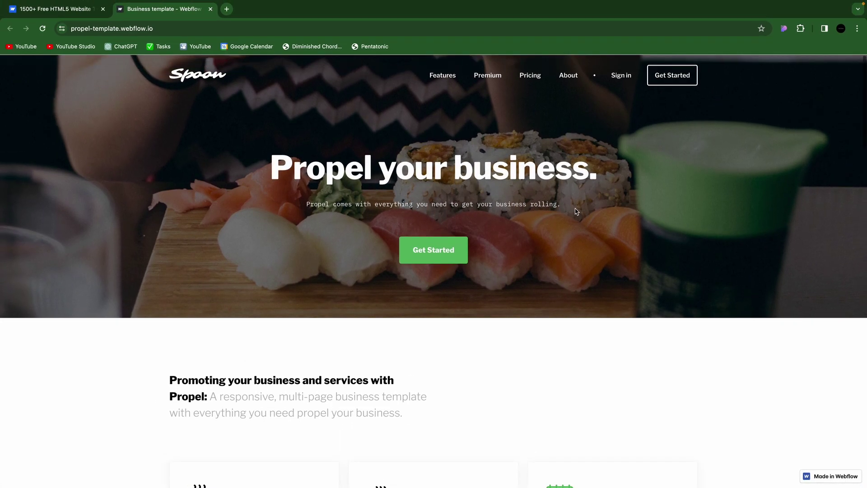
pyautogui.scroll(-5, 501, 186)
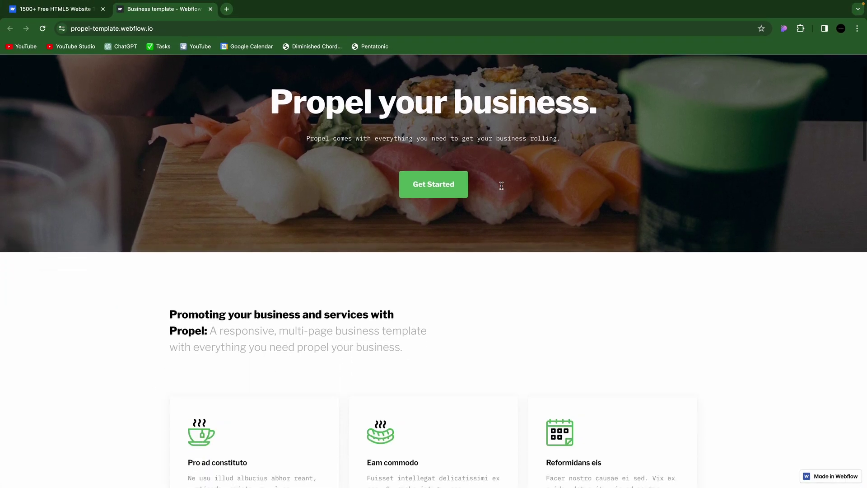
pyautogui.scroll(-3, 501, 188)
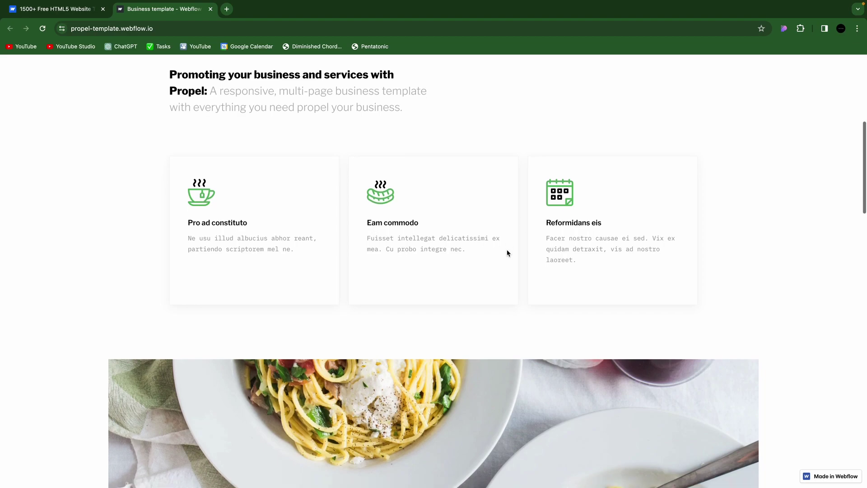
pyautogui.scroll(-2, 507, 252)
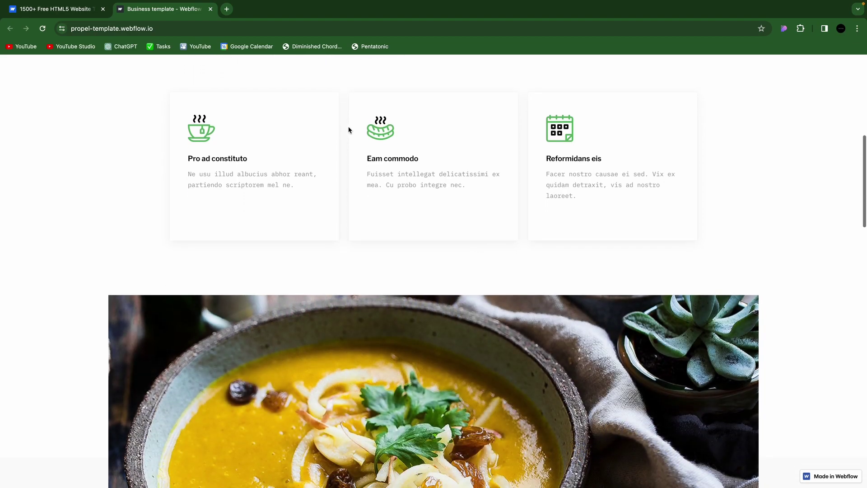
pyautogui.scroll(-7, 594, 212)
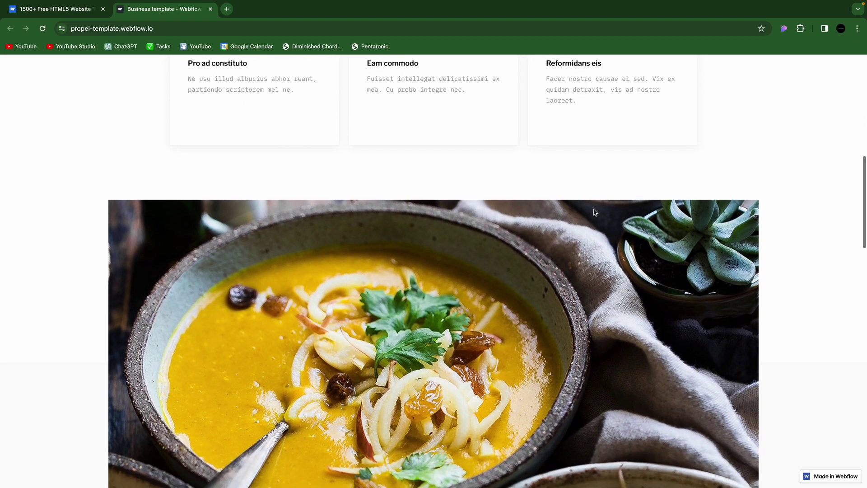
pyautogui.scroll(-6, 594, 212)
pyautogui.scroll(-6, 594, 213)
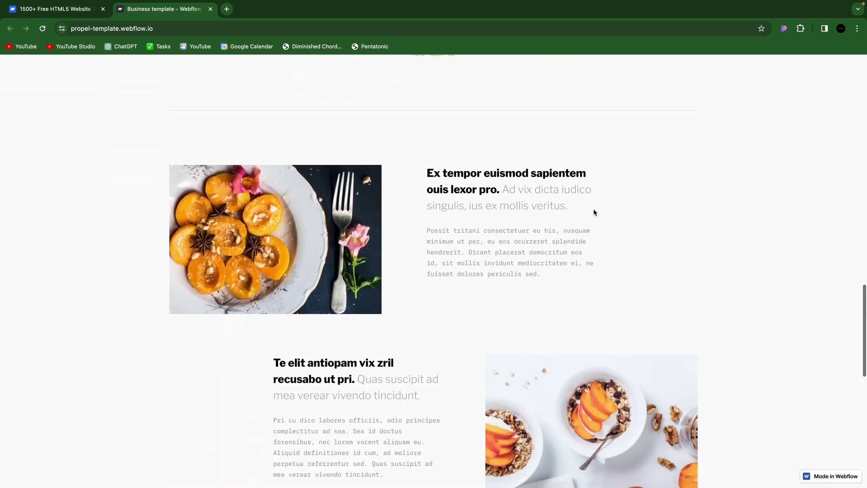
pyautogui.scroll(-2, 593, 209)
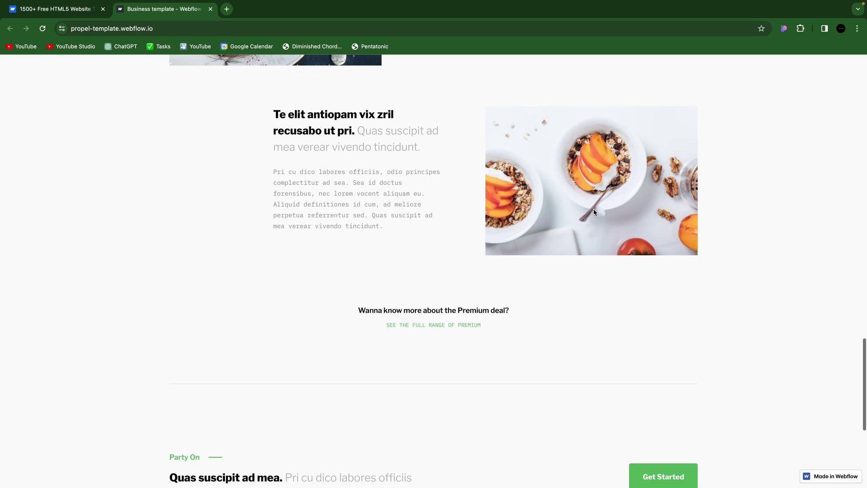
pyautogui.scroll(3, 593, 208)
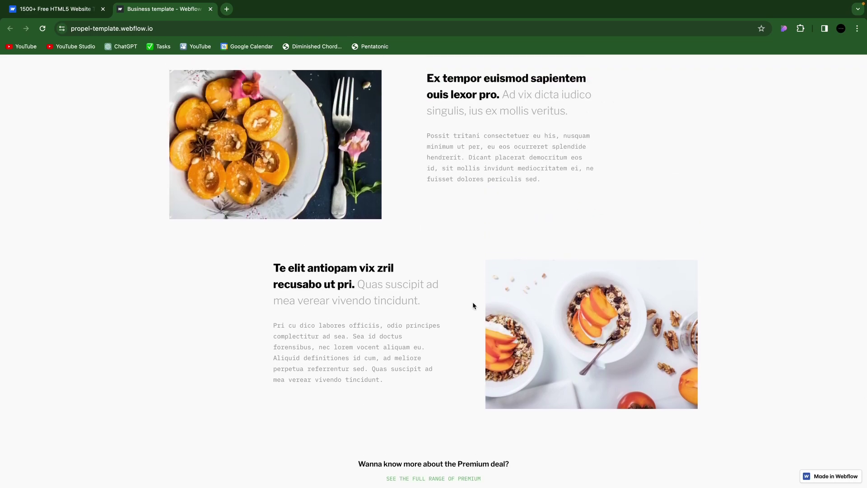
pyautogui.scroll(-9, 466, 214)
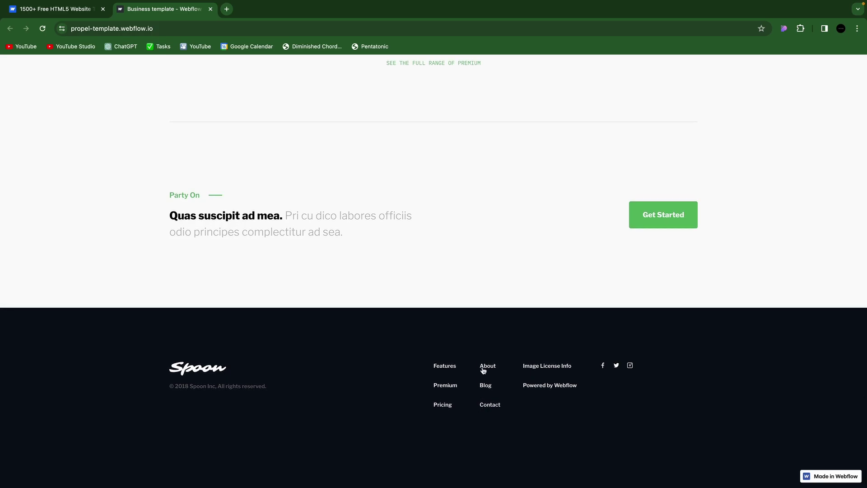
# Look through the Propel demo's About page, then return to its home page
pyautogui.click(486, 364)
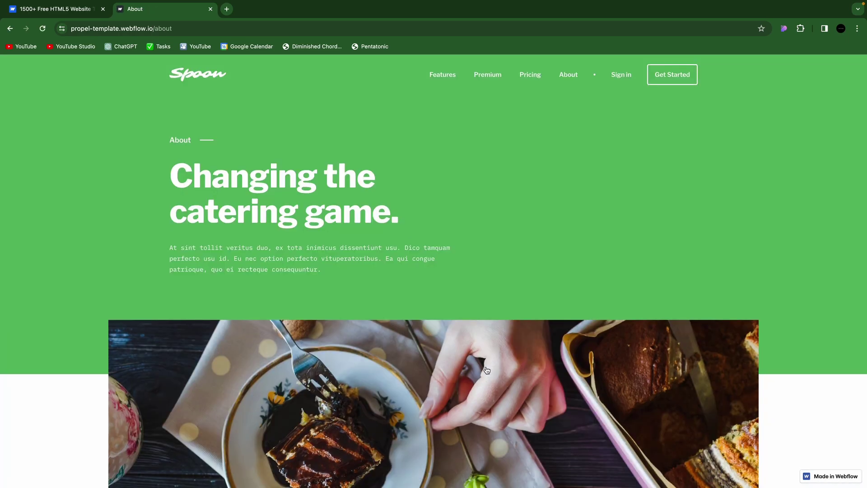
pyautogui.scroll(-1, 487, 370)
pyautogui.scroll(1, 487, 370)
pyautogui.scroll(-3, 487, 367)
pyautogui.scroll(1, 487, 366)
pyautogui.scroll(-10, 611, 156)
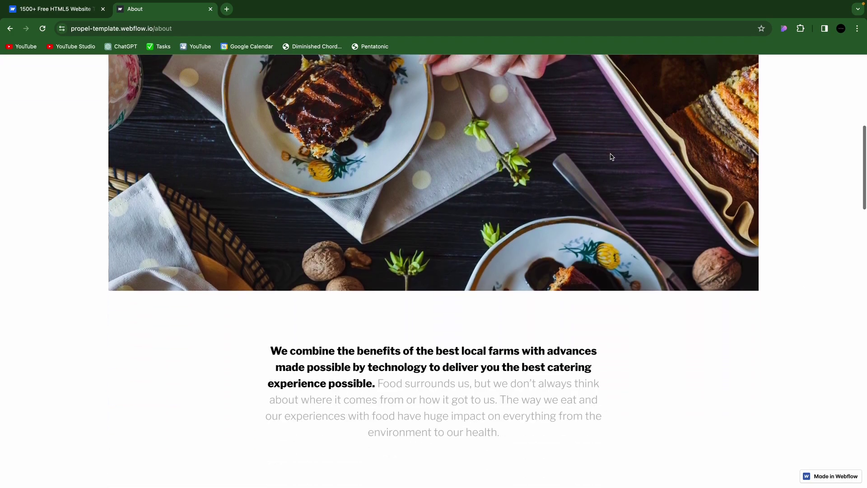
pyautogui.scroll(-8, 610, 156)
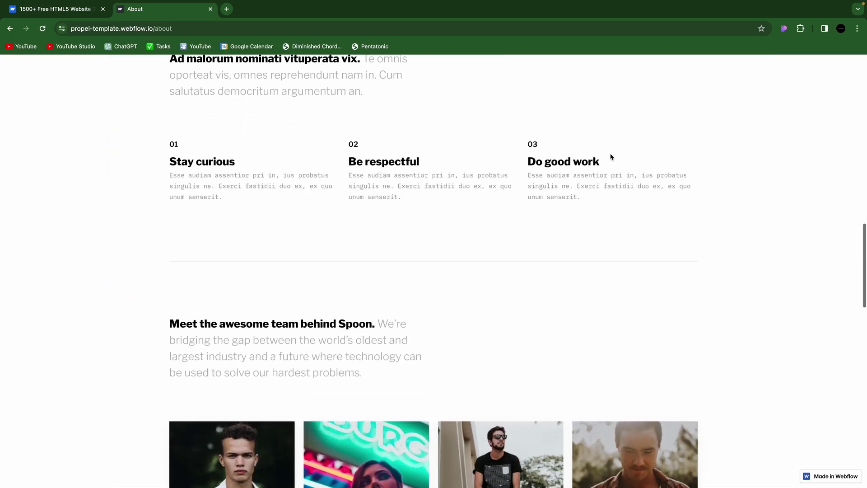
pyautogui.scroll(2, 610, 156)
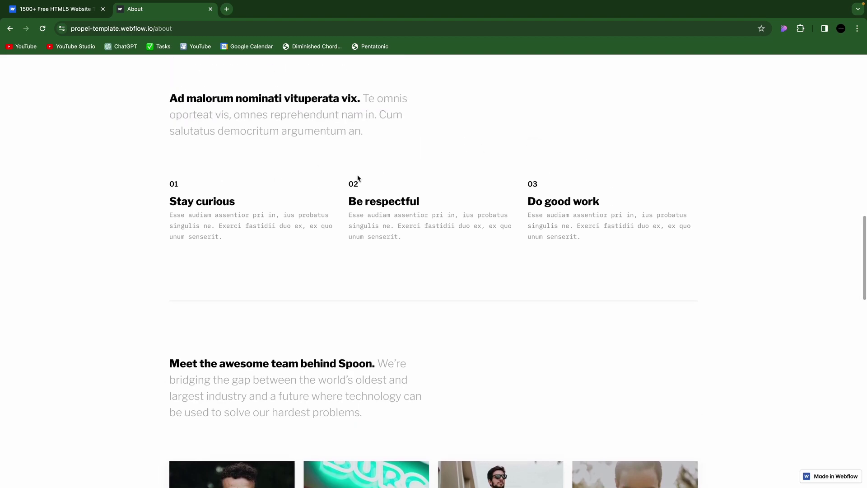
pyautogui.scroll(-8, 478, 187)
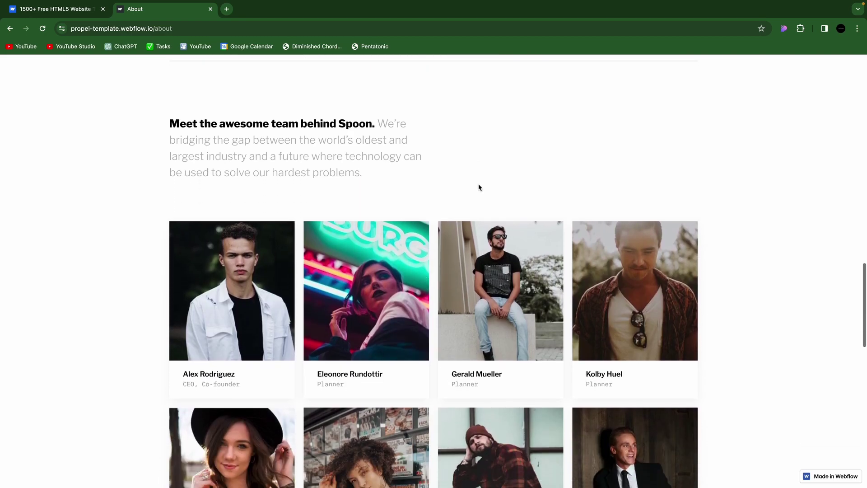
pyautogui.scroll(-4, 479, 187)
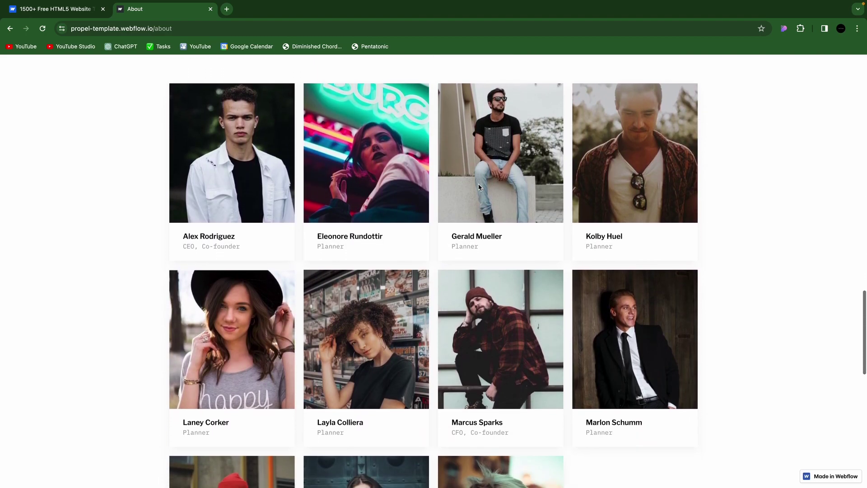
pyautogui.scroll(2, 408, 301)
pyautogui.scroll(-10, 466, 361)
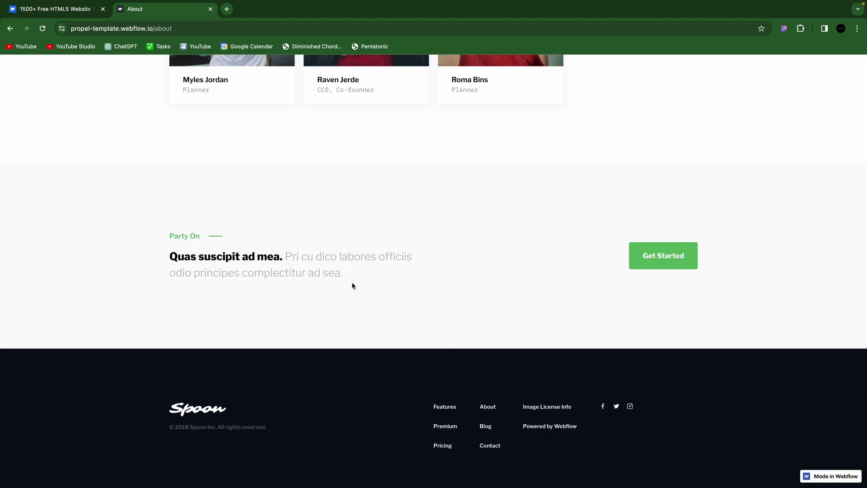
pyautogui.click(10, 28)
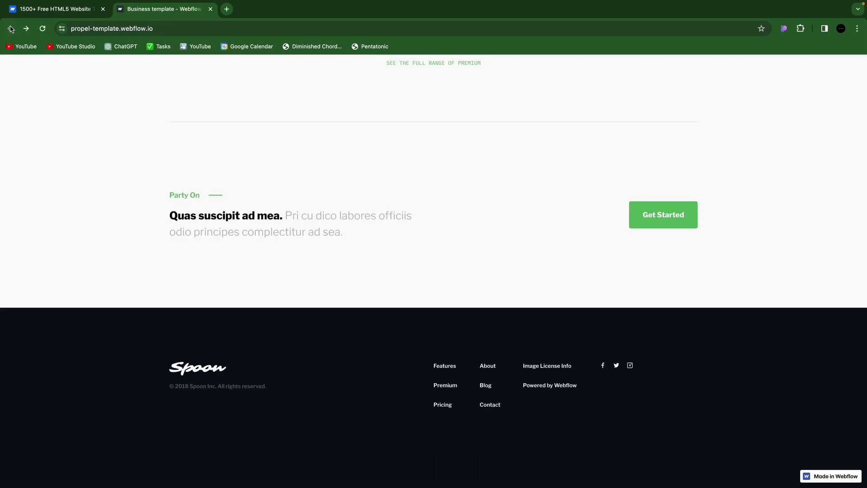
# Close the Propel preview and scroll through the Pompeo template's live home page
pyautogui.click(210, 10)
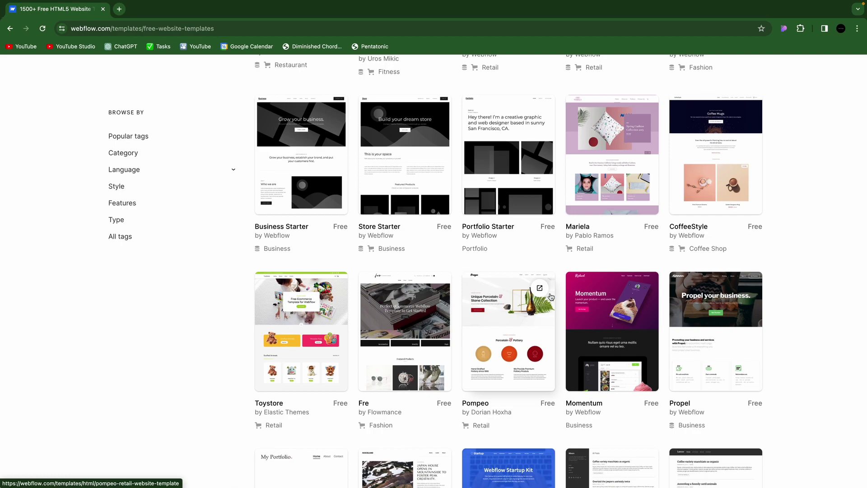
pyautogui.click(539, 289)
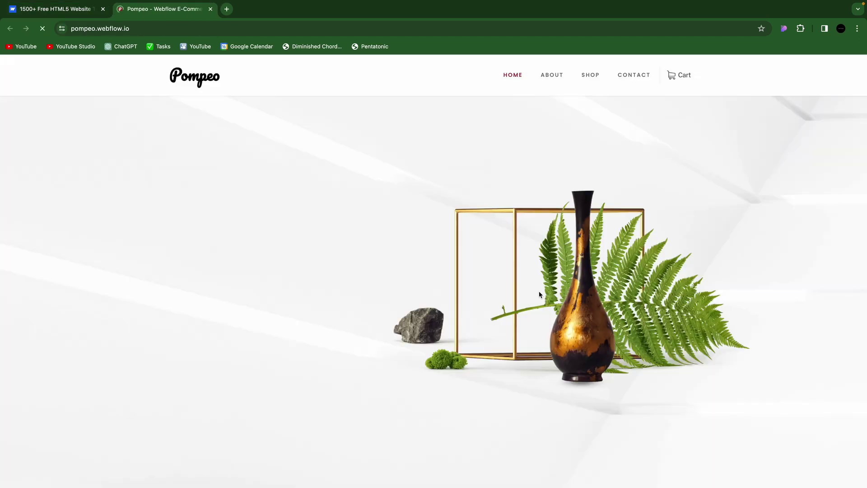
pyautogui.scroll(-1, 538, 290)
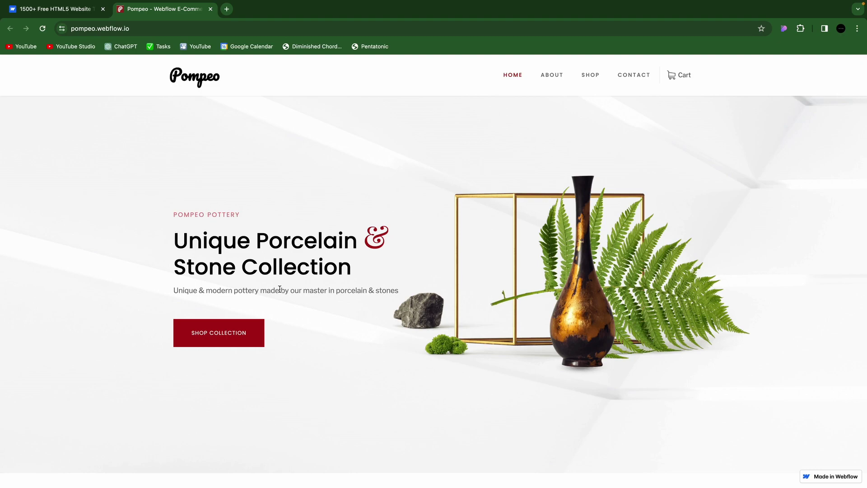
pyautogui.scroll(-1, 280, 289)
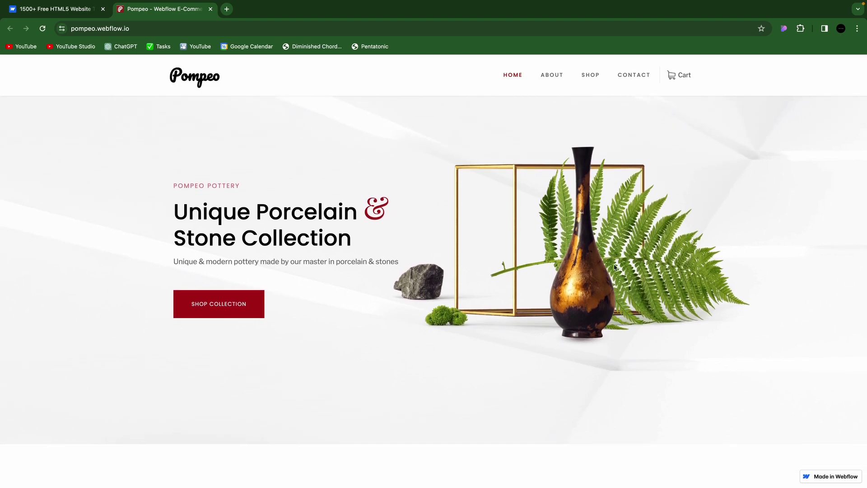
pyautogui.scroll(-6, 606, 267)
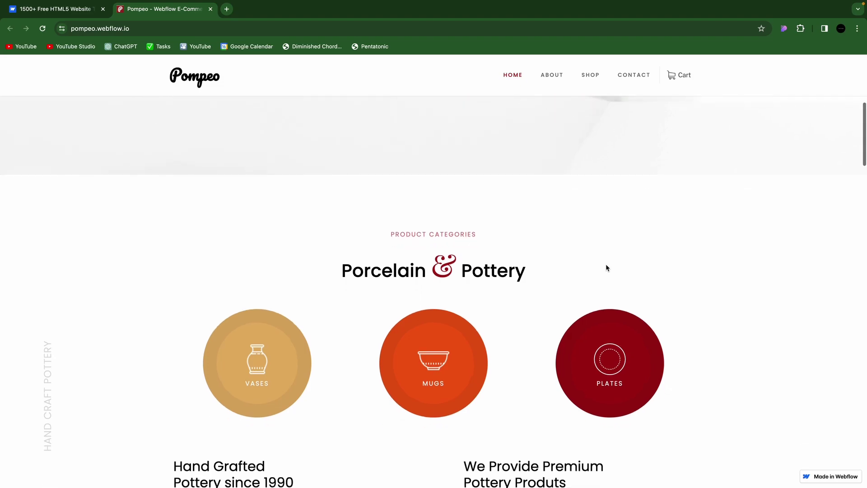
pyautogui.scroll(-1, 606, 267)
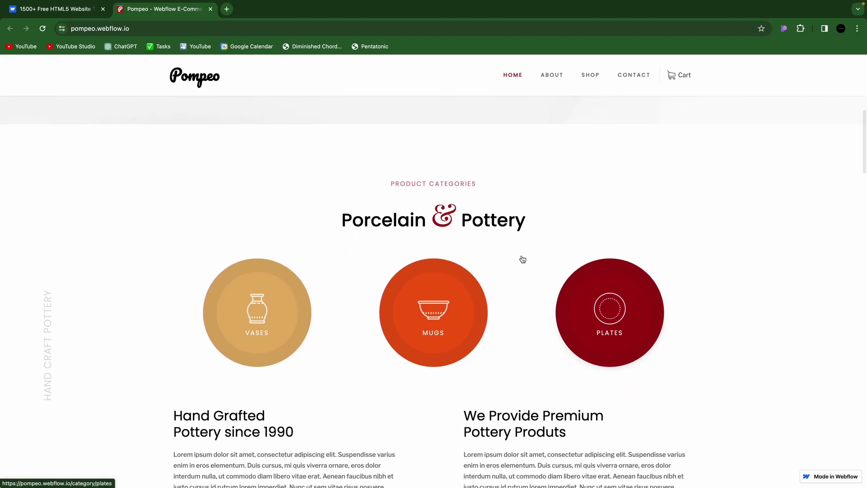
pyautogui.scroll(-3, 468, 240)
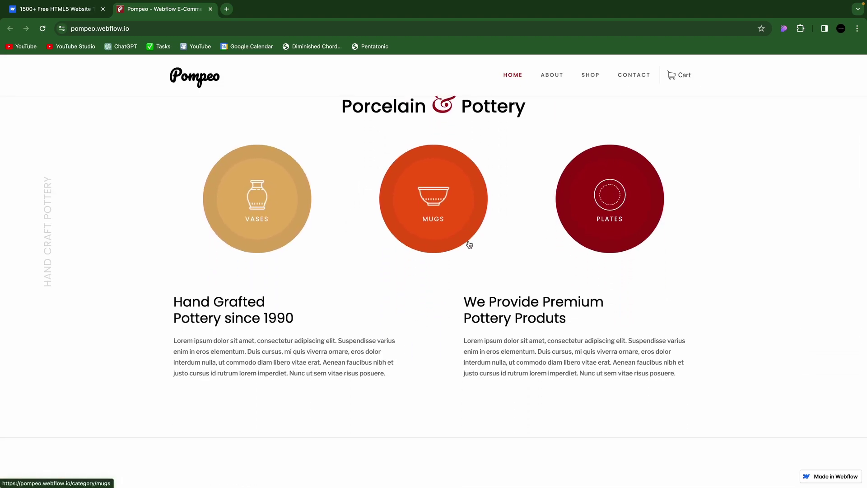
pyautogui.scroll(-5, 582, 213)
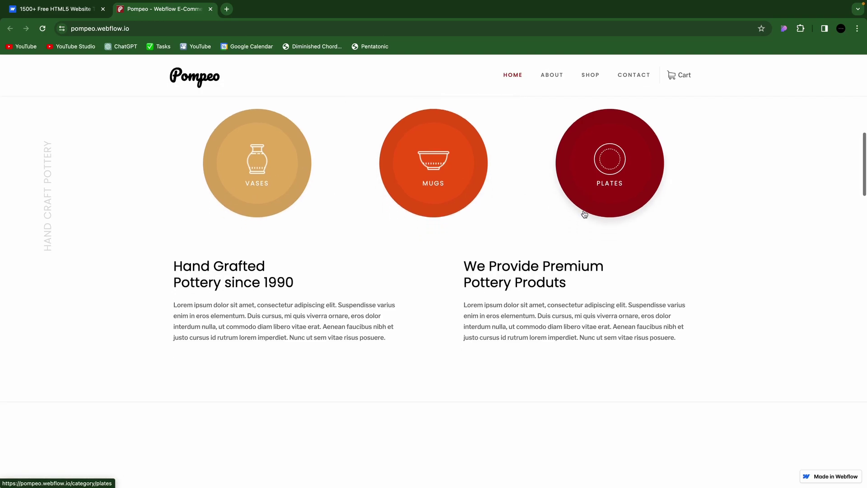
pyautogui.scroll(-4, 584, 213)
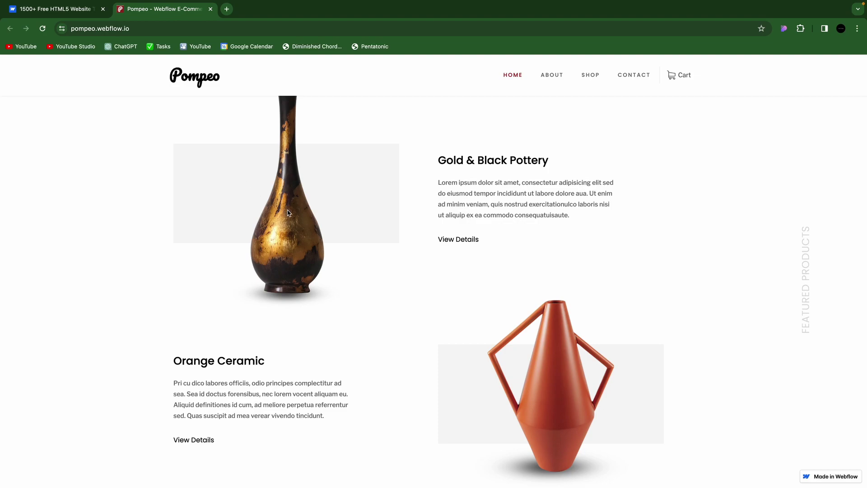
pyautogui.scroll(-7, 320, 406)
pyautogui.scroll(-8, 319, 397)
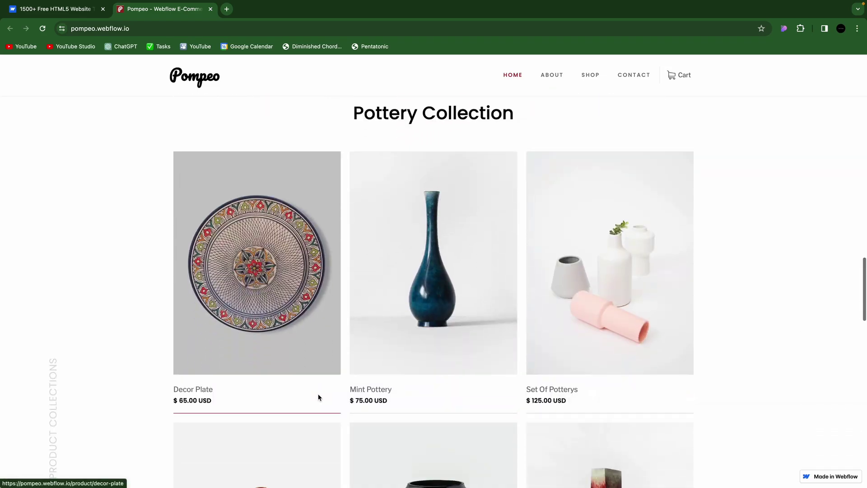
pyautogui.scroll(5, 319, 397)
pyautogui.scroll(-15, 319, 397)
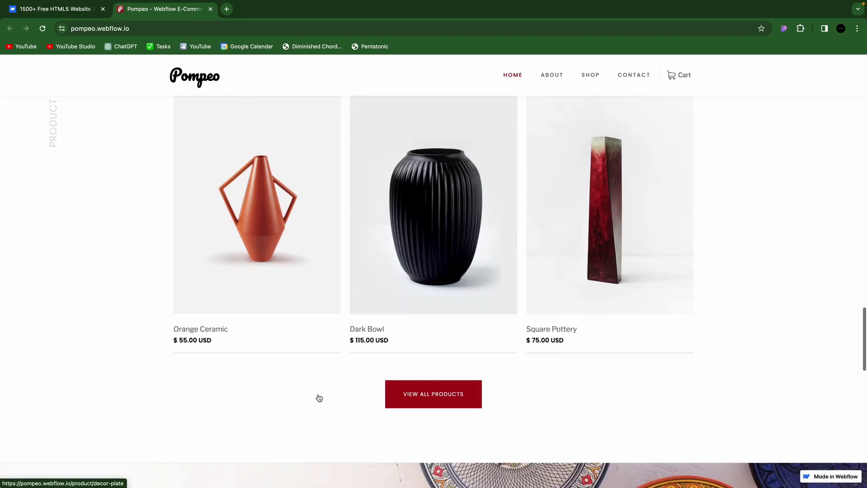
pyautogui.scroll(5, 318, 397)
pyautogui.scroll(1, 318, 397)
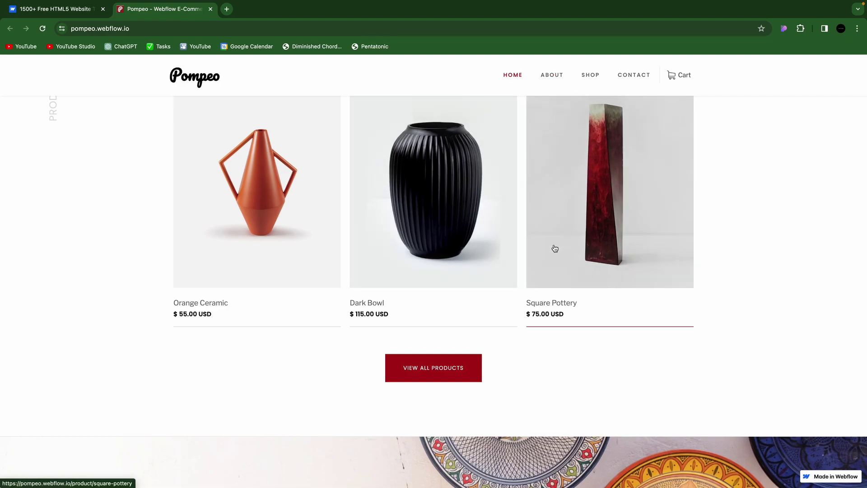
pyautogui.scroll(-8, 554, 248)
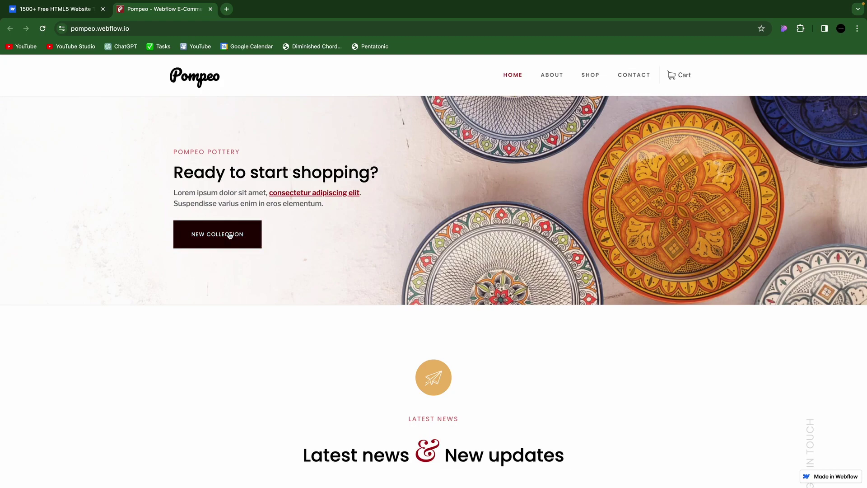
pyautogui.scroll(-7, 437, 263)
pyautogui.scroll(-2, 439, 265)
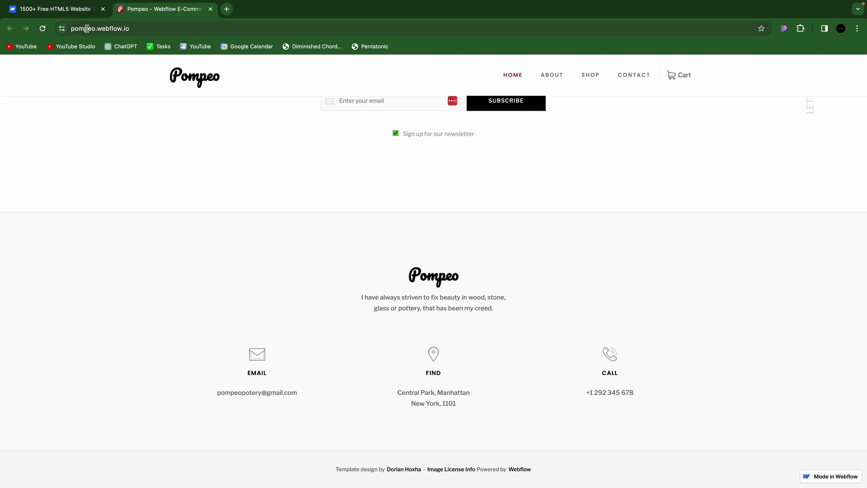
pyautogui.scroll(4, 217, 110)
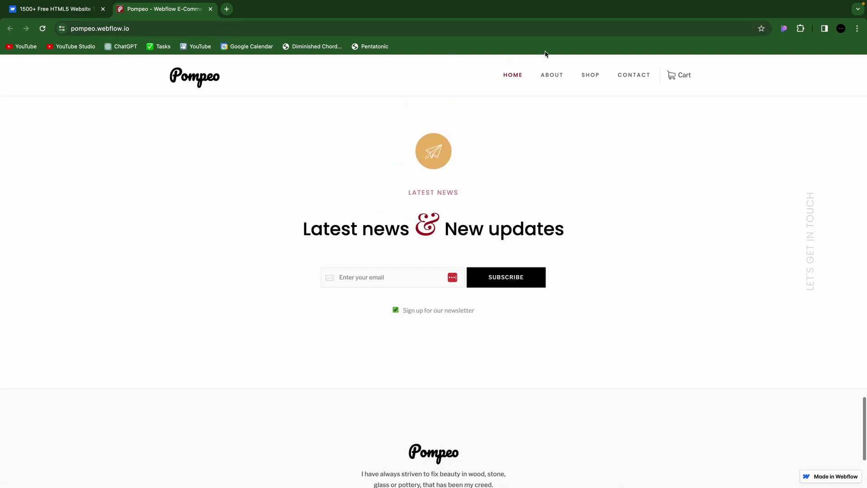
# View and scroll the Pompeo preview's About page
pyautogui.click(551, 76)
pyautogui.scroll(-7, 525, 284)
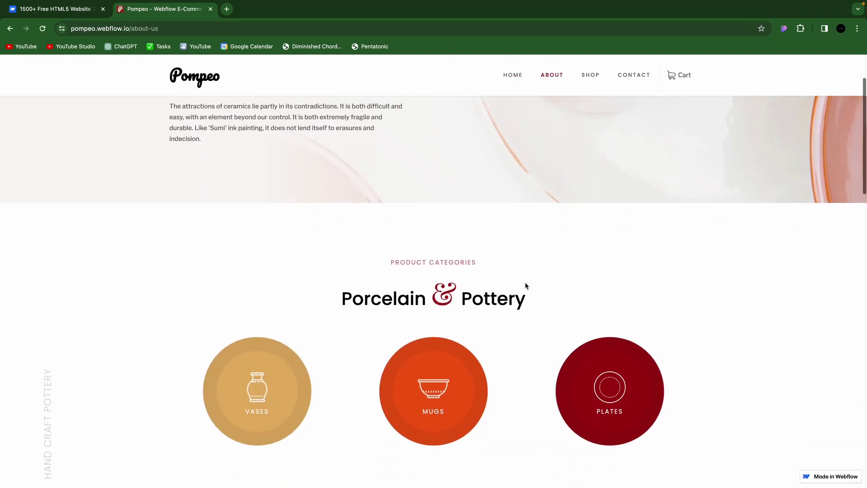
pyautogui.scroll(-6, 525, 285)
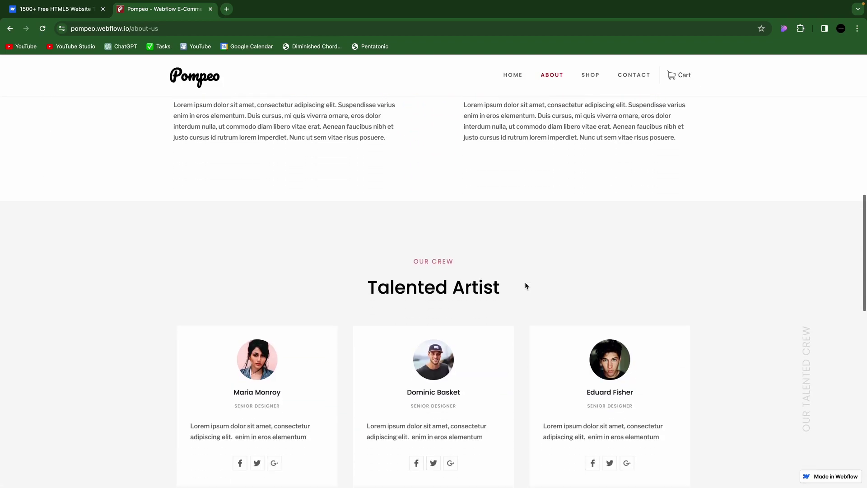
pyautogui.scroll(-4, 525, 285)
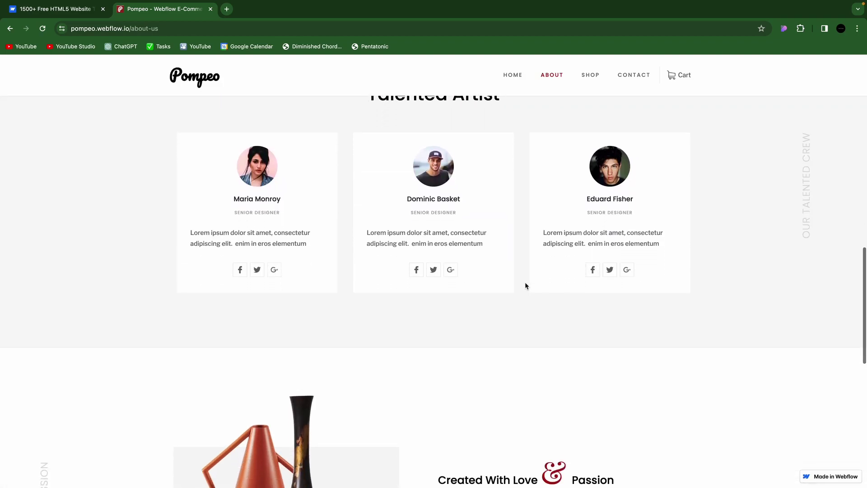
pyautogui.scroll(-8, 492, 217)
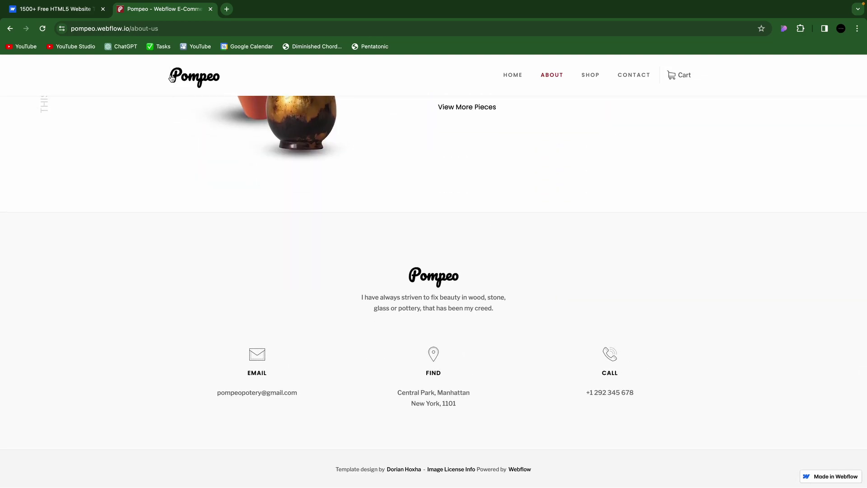
# Close the Pompeo preview and open the Pompeo template's detail page
pyautogui.click(211, 9)
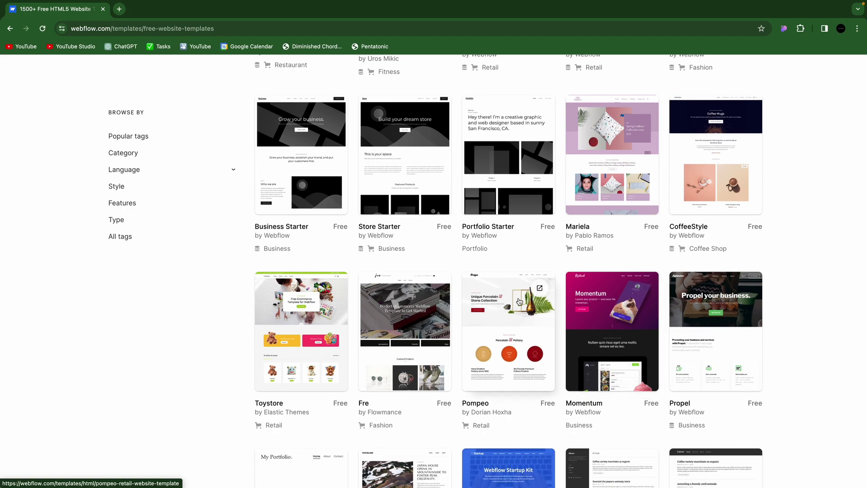
pyautogui.moveTo(541, 289)
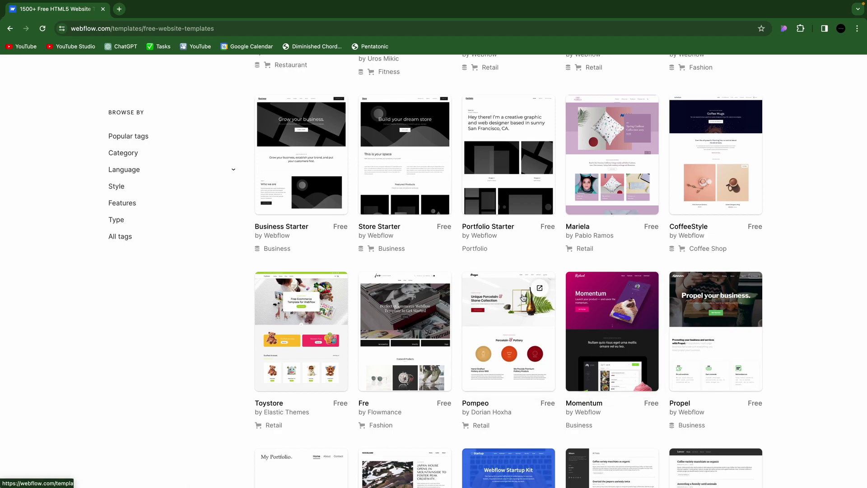
pyautogui.click(509, 320)
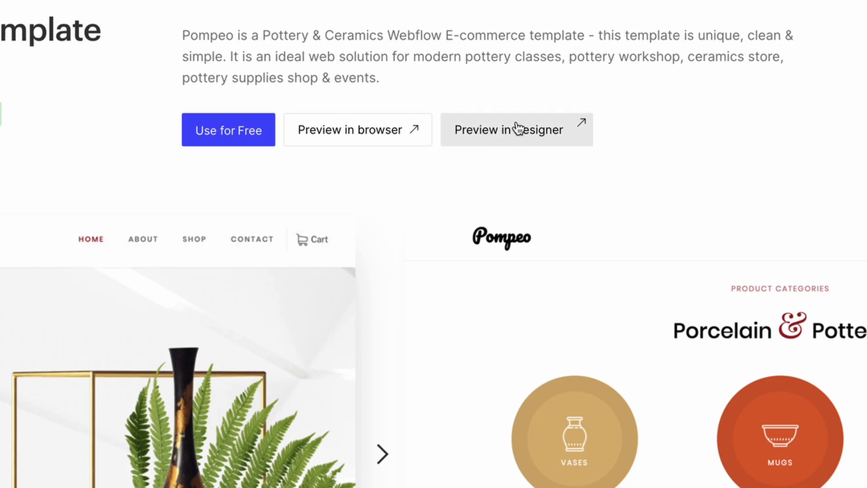
# Create a workspace site from Pompeo via Use for Free, keeping the default site name
pyautogui.click(213, 135)
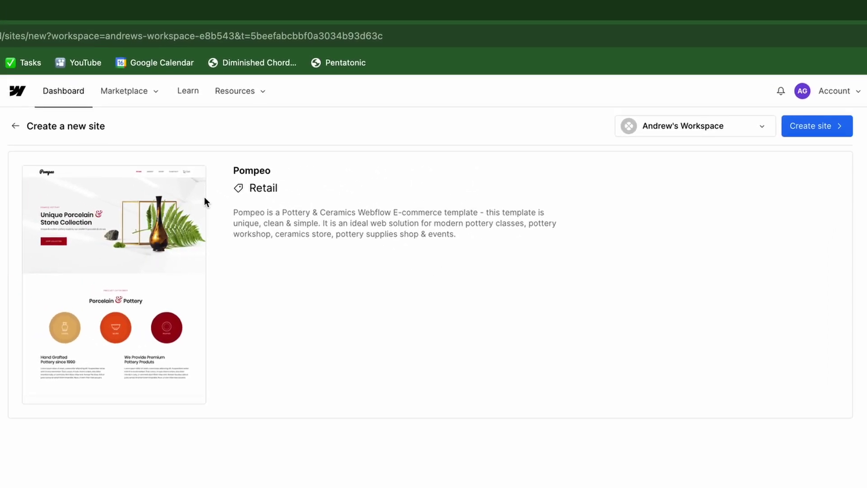
pyautogui.click(816, 132)
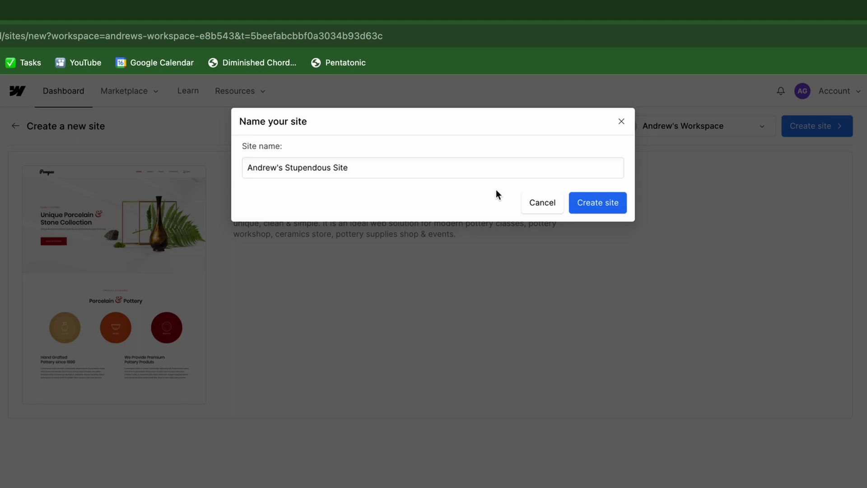
pyautogui.click(604, 207)
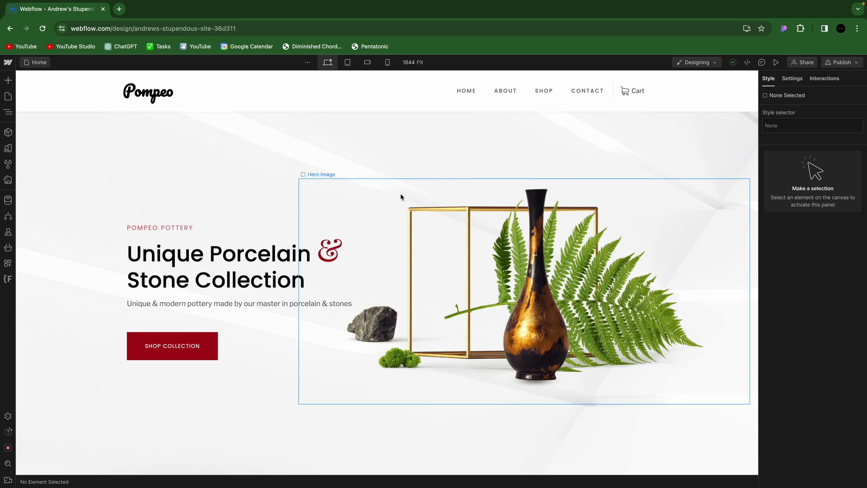
# Scroll the Pompeo Home page canvas down and back up to the hero
pyautogui.scroll(-8, 399, 194)
pyautogui.scroll(-5, 396, 276)
pyautogui.scroll(13, 397, 277)
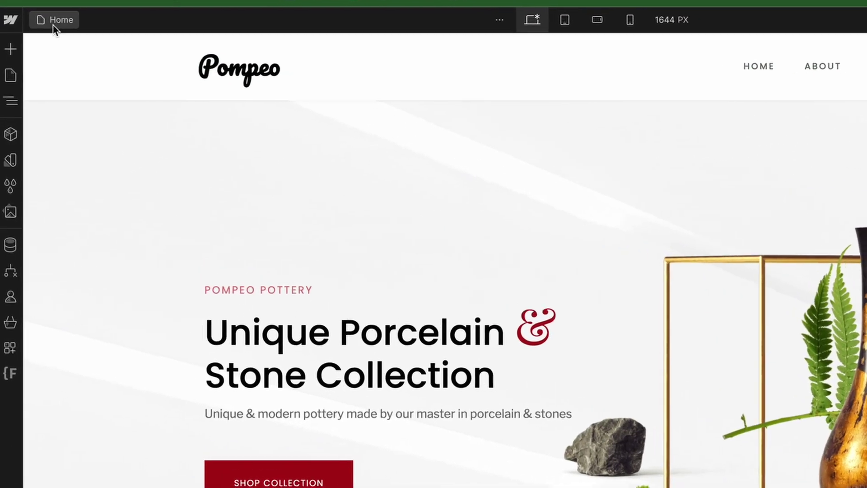
# Delete the Shop, Image License Info and Changelog pages from the Pages list
pyautogui.click(36, 61)
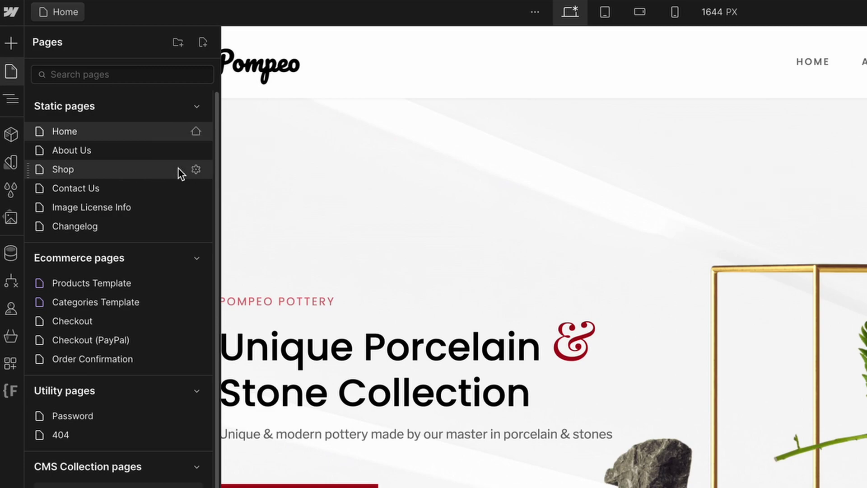
pyautogui.click(196, 170)
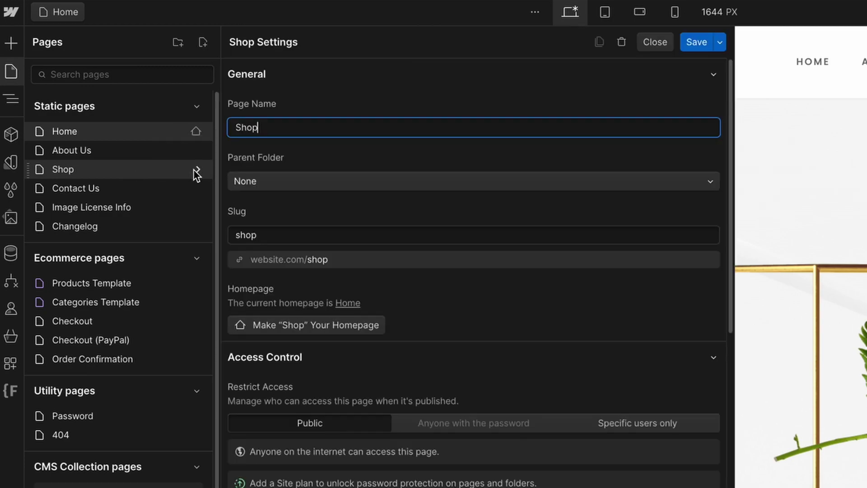
pyautogui.click(624, 41)
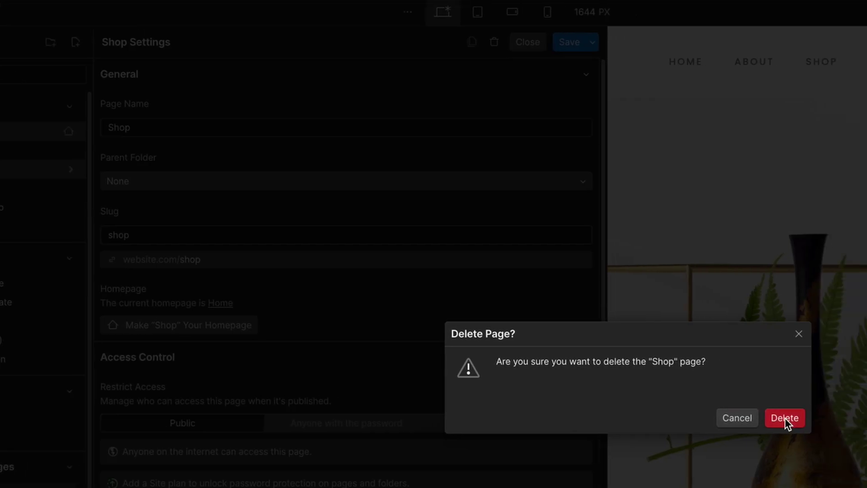
pyautogui.click(784, 418)
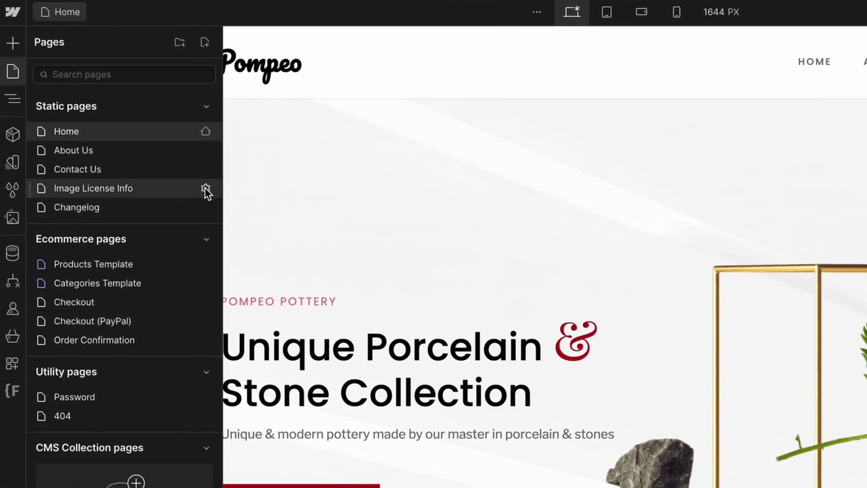
pyautogui.click(205, 189)
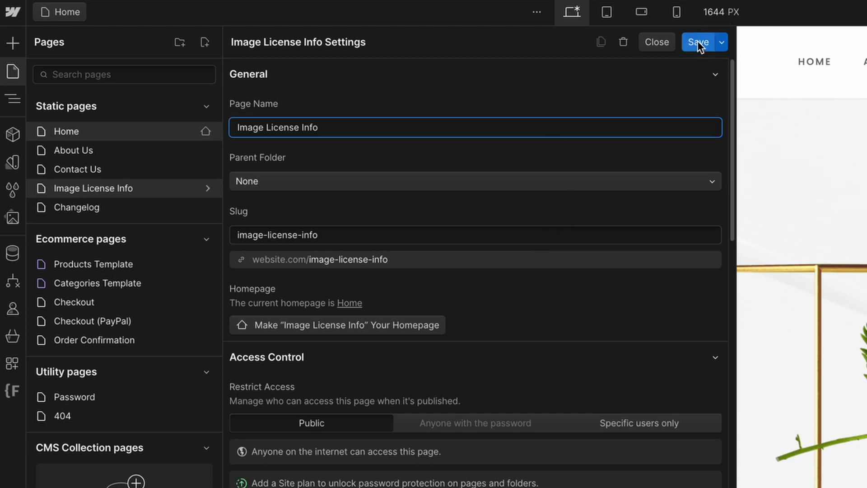
pyautogui.click(621, 42)
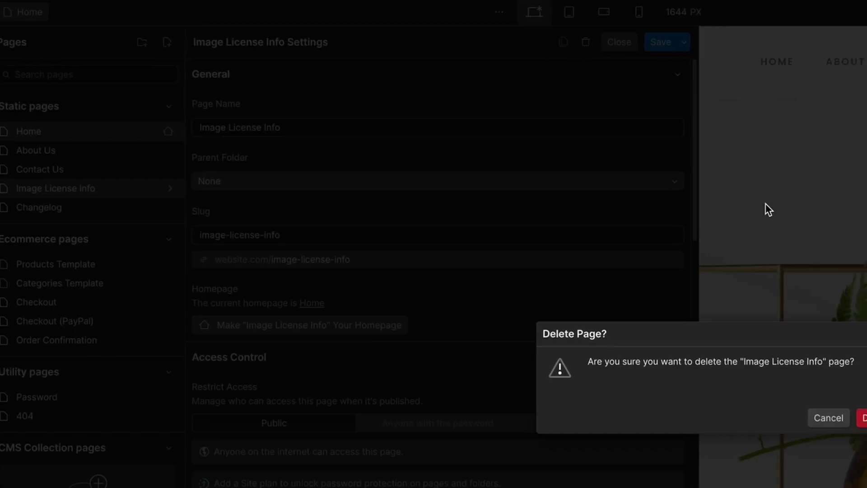
pyautogui.click(767, 415)
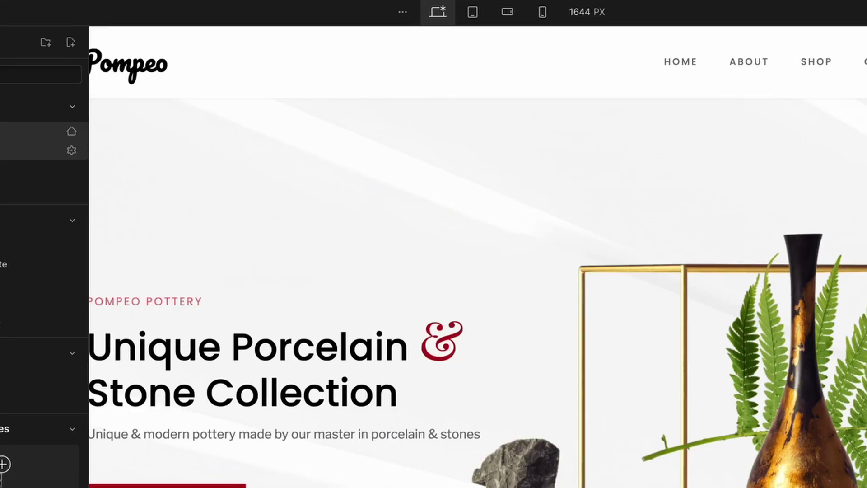
pyautogui.click(199, 188)
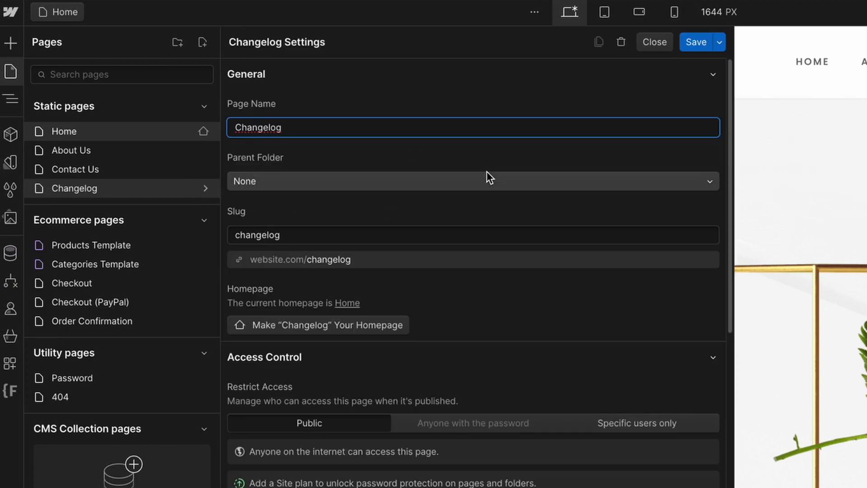
pyautogui.click(622, 40)
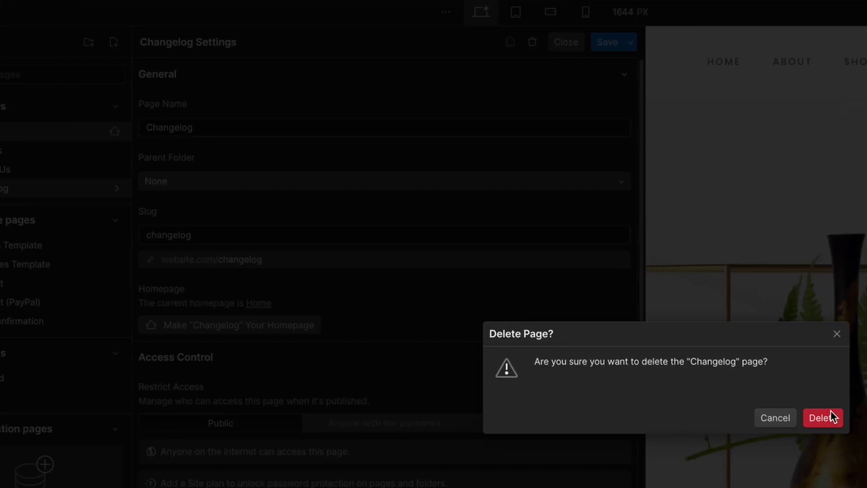
pyautogui.click(820, 416)
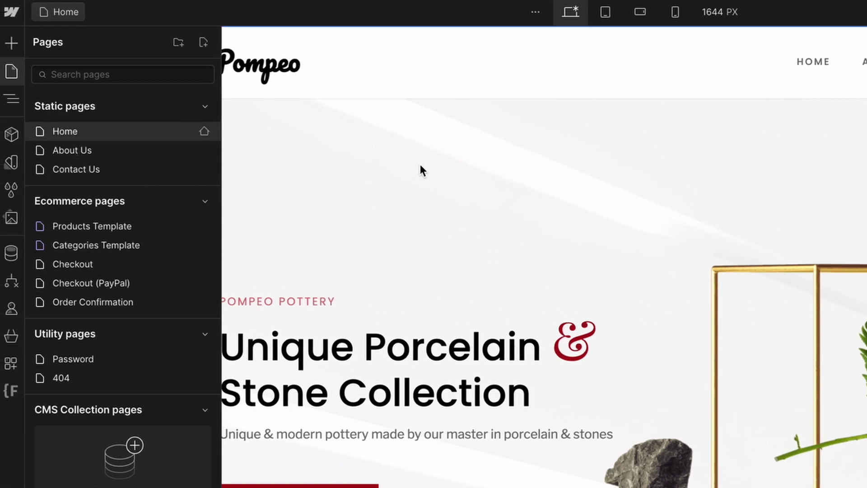
# Edit the Sticky Navbar component to delete the SHOP link and the Cart button
pyautogui.click(476, 79)
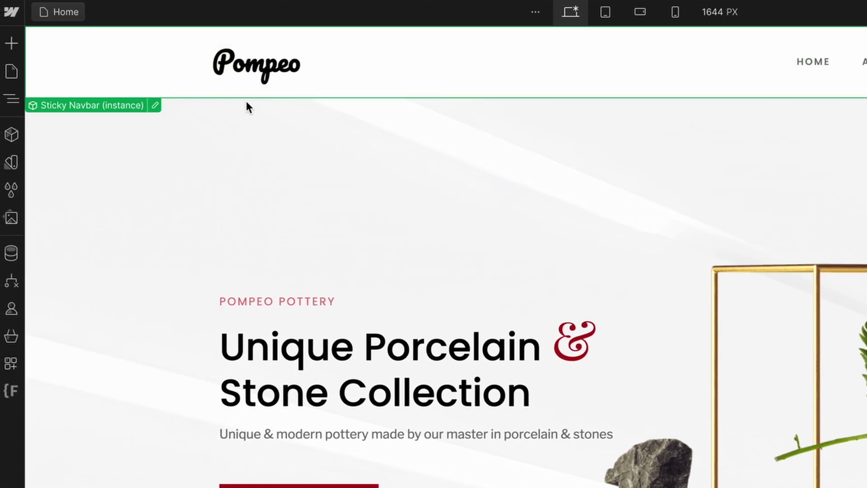
pyautogui.click(155, 105)
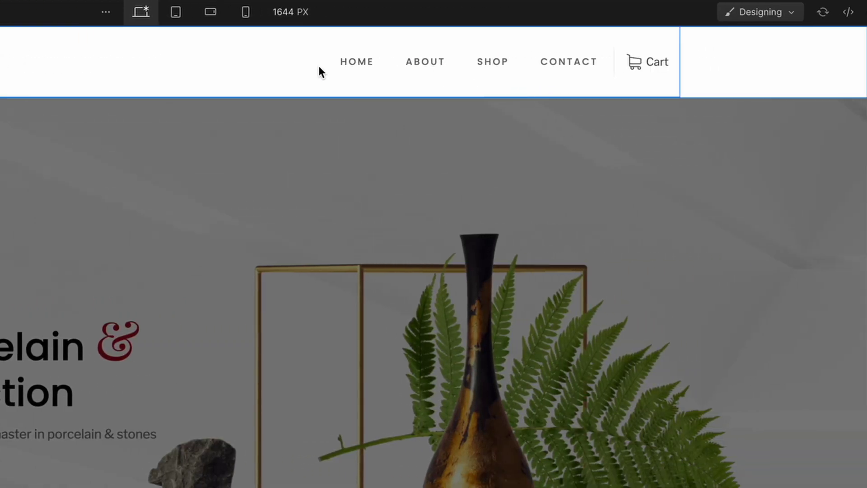
pyautogui.click(494, 61)
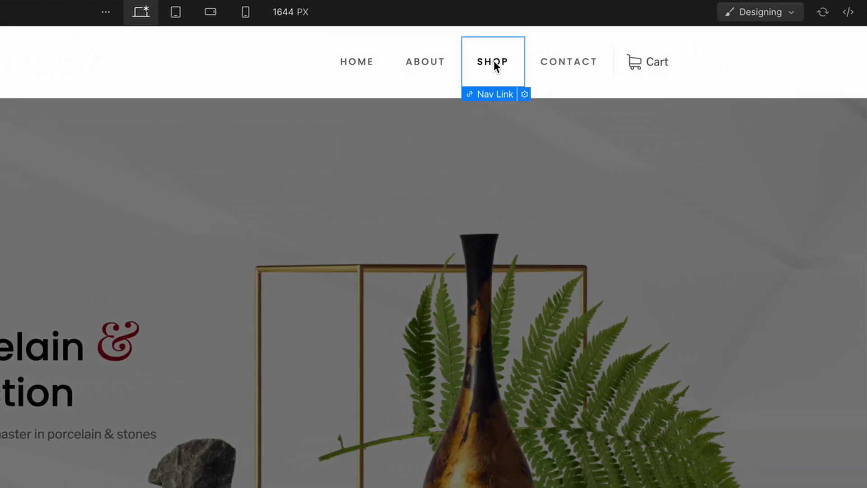
pyautogui.press('Delete')
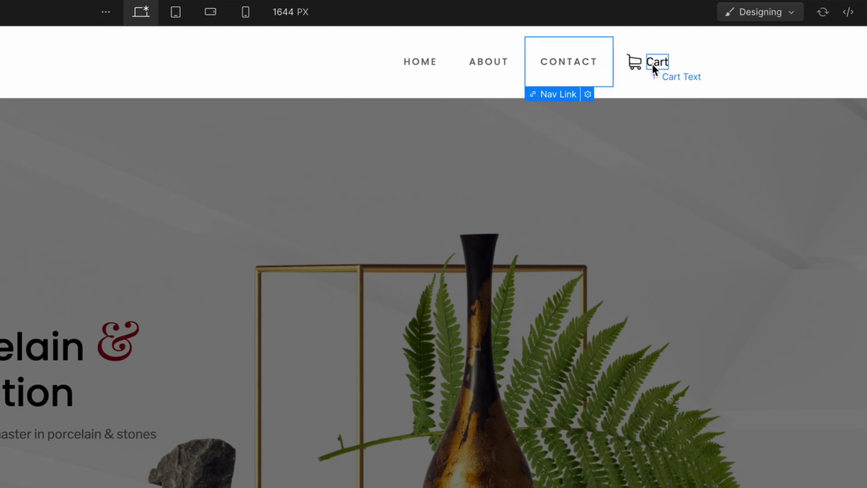
pyautogui.click(654, 80)
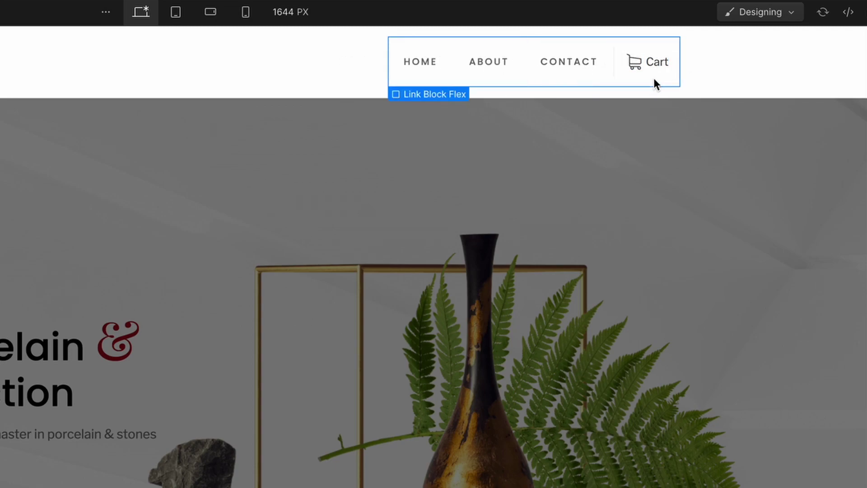
pyautogui.click(622, 48)
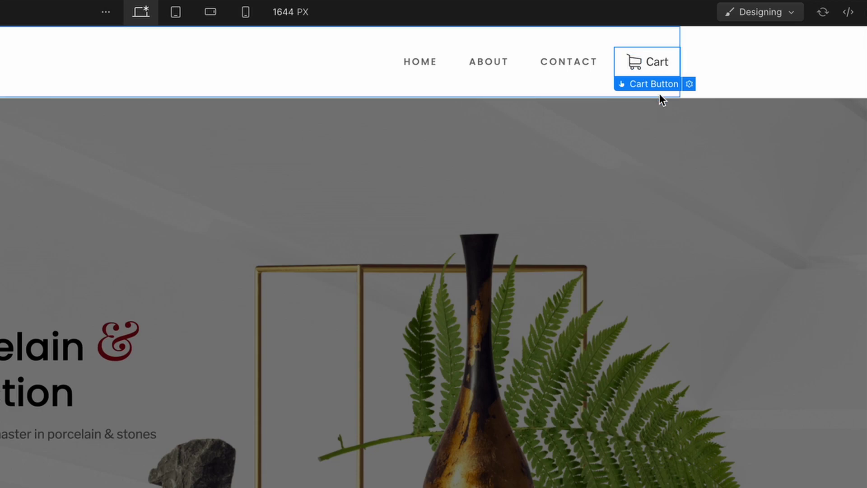
pyautogui.press('Delete')
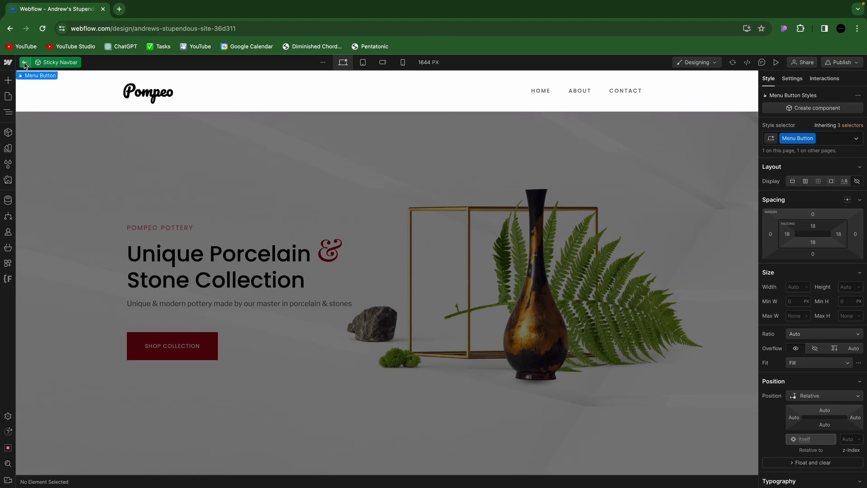
pyautogui.click(66, 154)
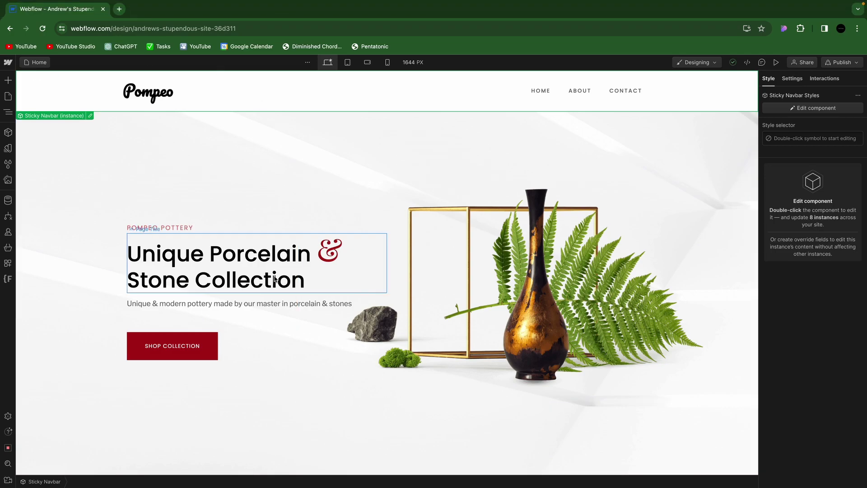
# Go to unsplash.com in a new tab and search for 'wine bottle'
pyautogui.click(119, 9)
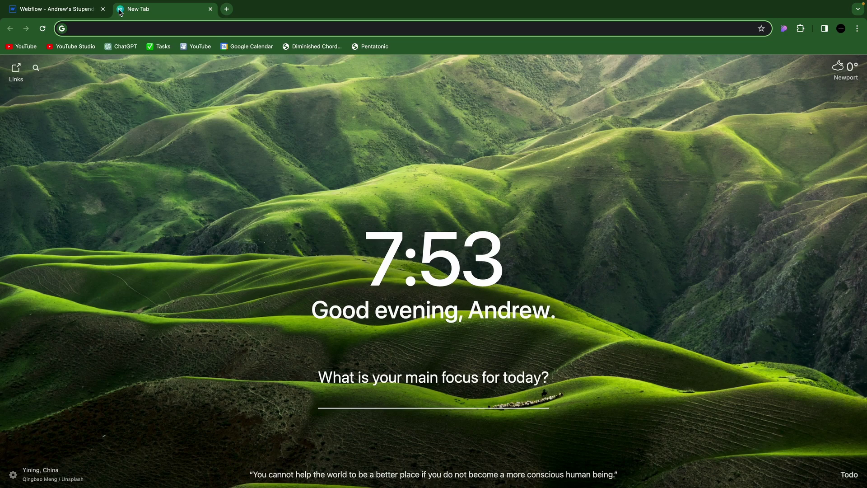
pyautogui.write('unsplash.com')
pyautogui.press('Return')
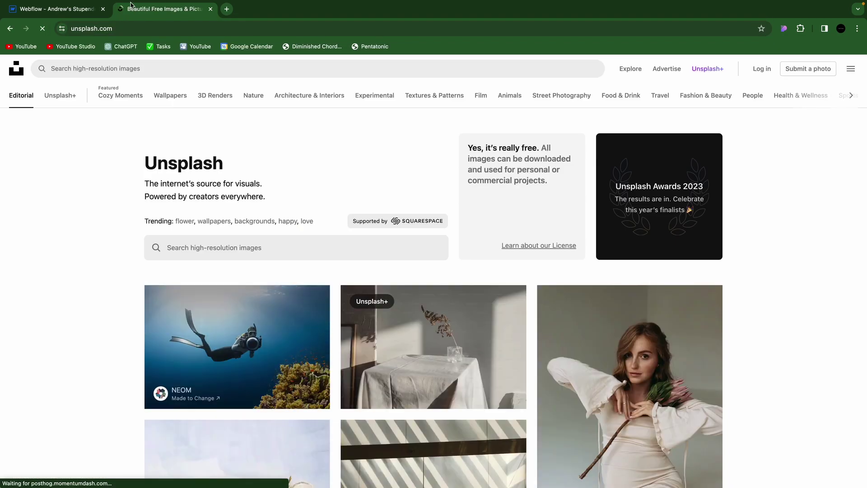
pyautogui.click(191, 68)
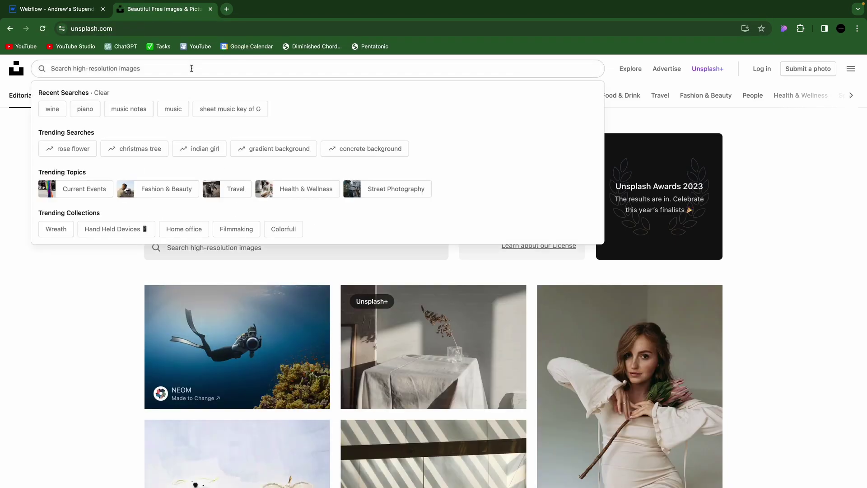
pyautogui.write('wine')
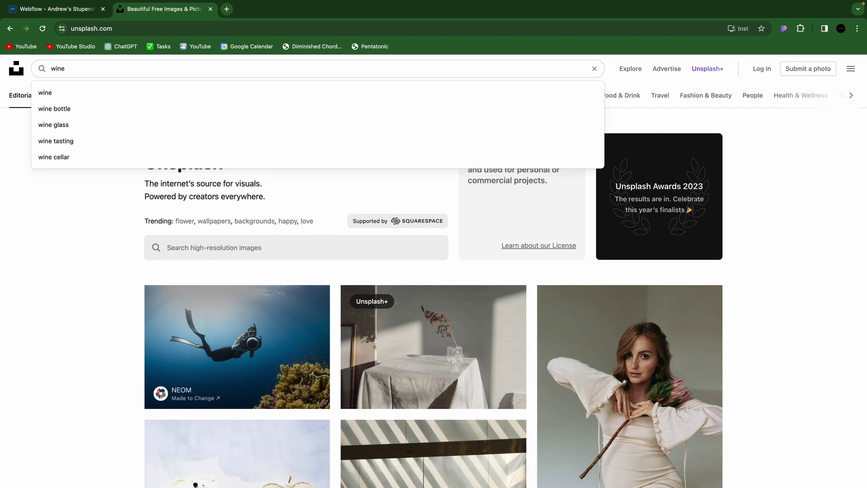
pyautogui.write(' bottle')
pyautogui.press('Return')
pyautogui.scroll(-10, 318, 301)
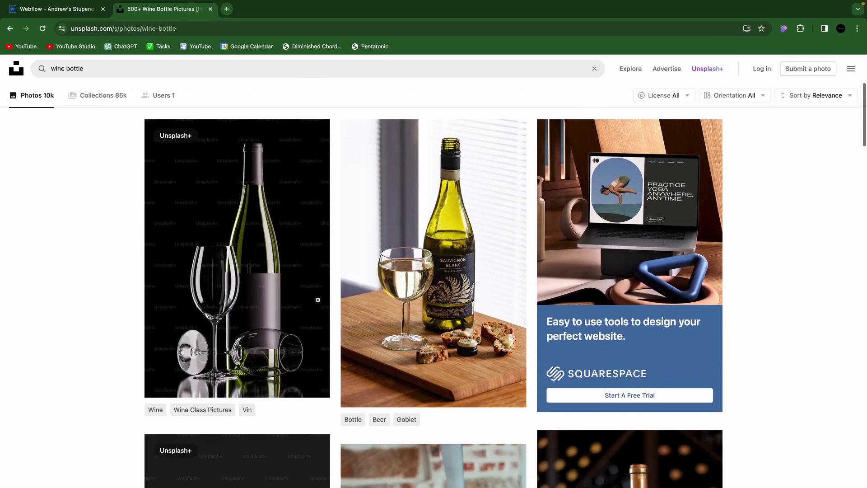
pyautogui.scroll(-3, 318, 300)
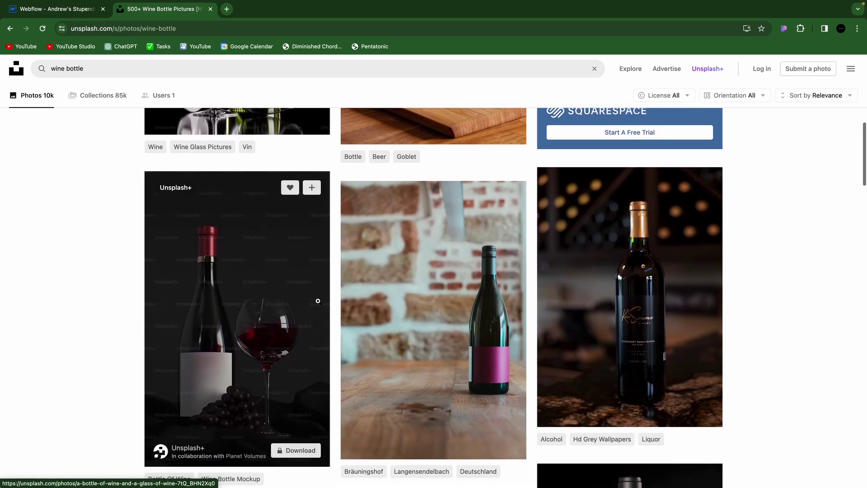
# Narrow the search to 'wine' and download the wine-pouring-into-glass photo
pyautogui.doubleClick(74, 69)
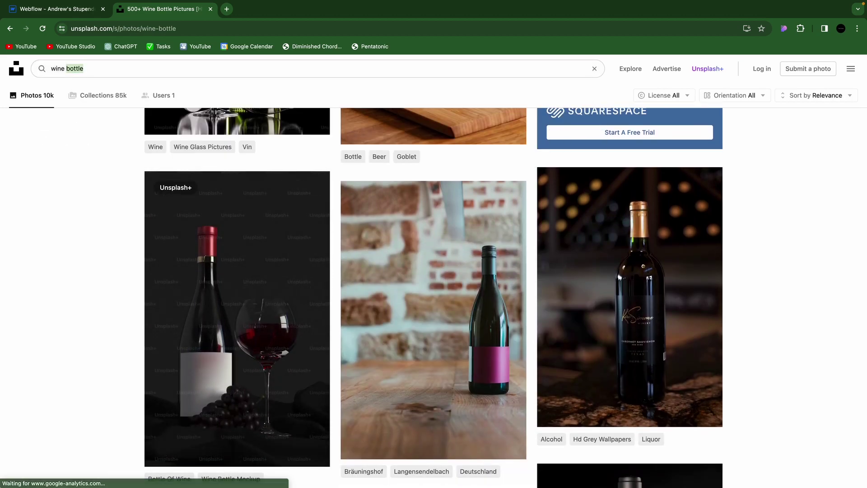
pyautogui.press('BackSpace')
pyautogui.press('BackSpace')
pyautogui.press('Return')
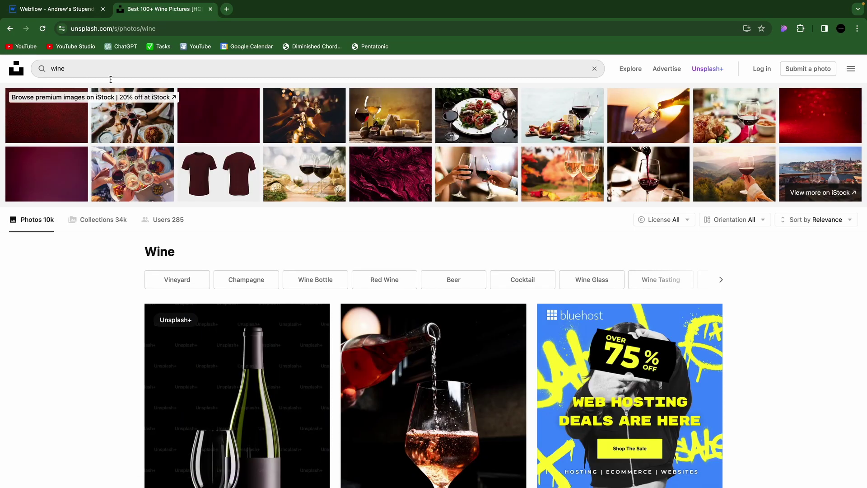
pyautogui.scroll(-4, 256, 309)
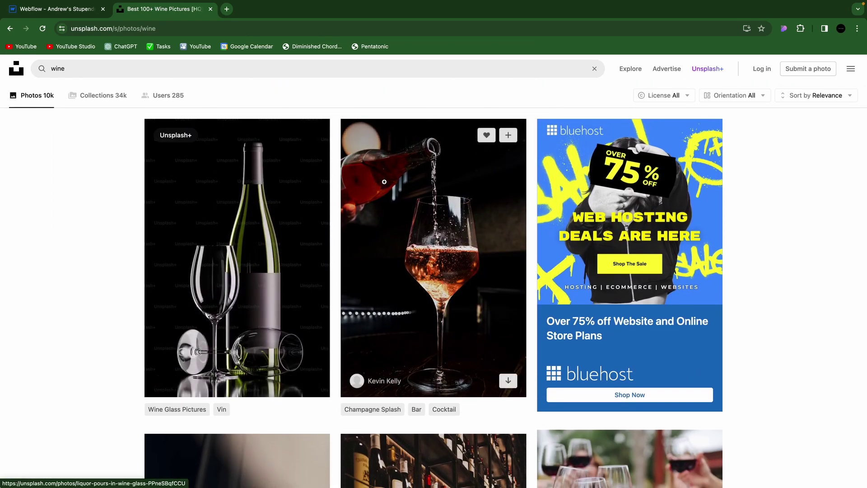
pyautogui.scroll(-1, 268, 348)
pyautogui.scroll(-5, 268, 349)
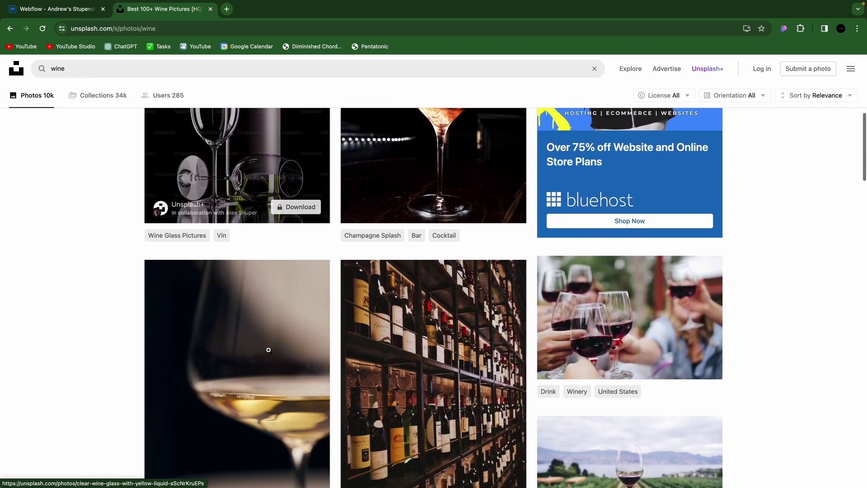
pyautogui.scroll(-1, 268, 350)
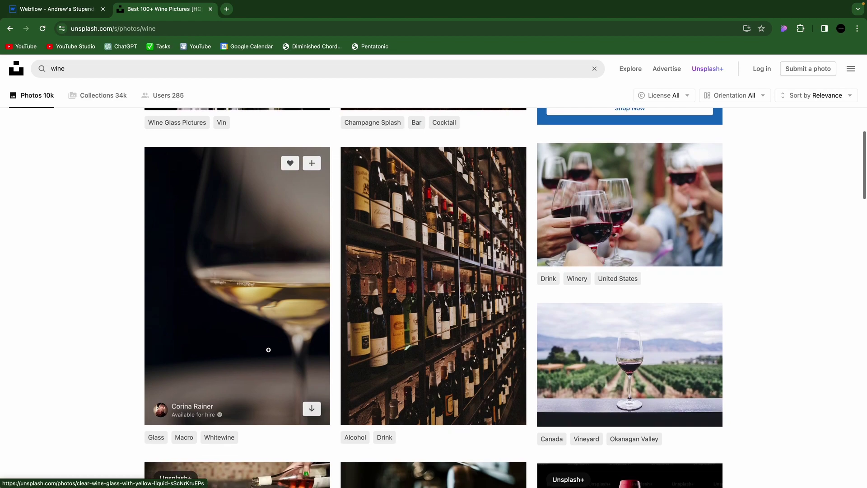
pyautogui.scroll(-1, 280, 364)
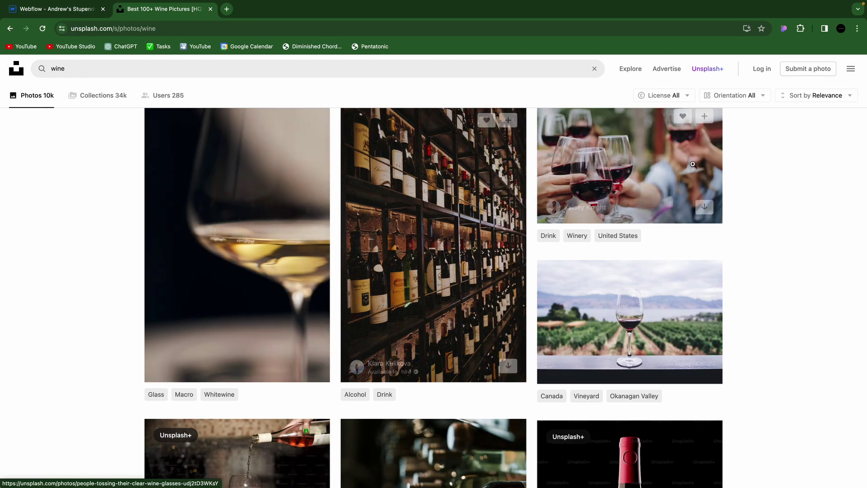
pyautogui.scroll(-8, 666, 213)
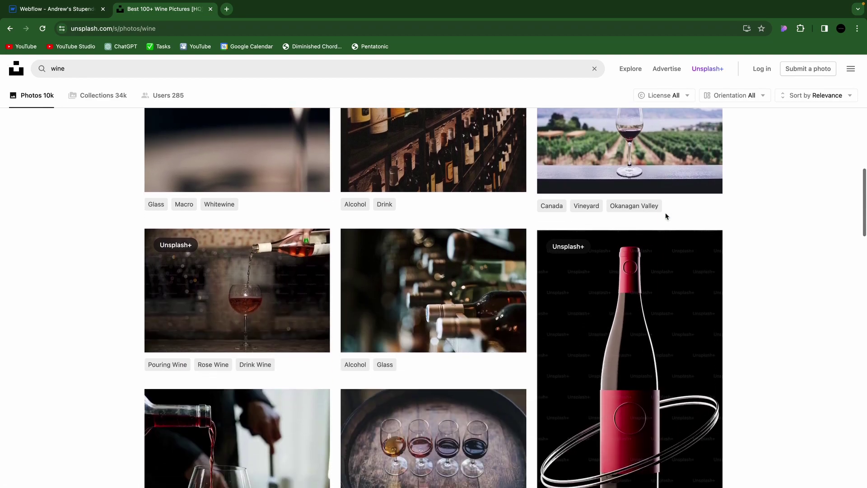
pyautogui.scroll(-2, 666, 213)
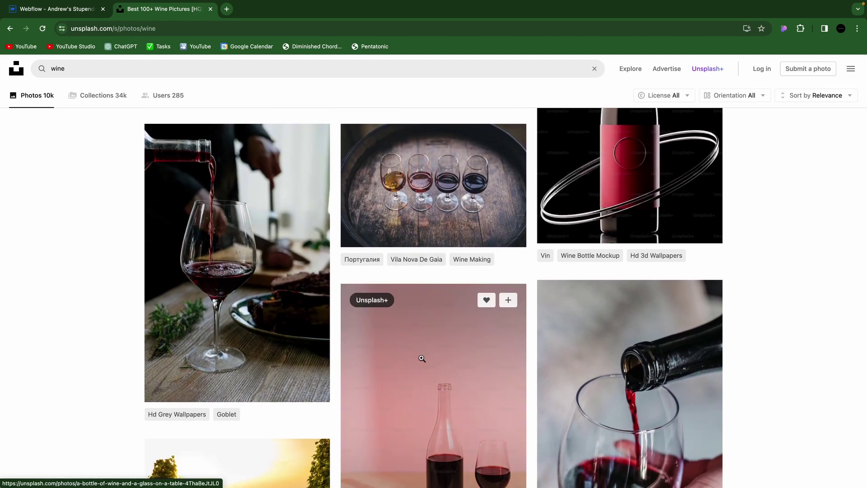
pyautogui.scroll(15, 523, 381)
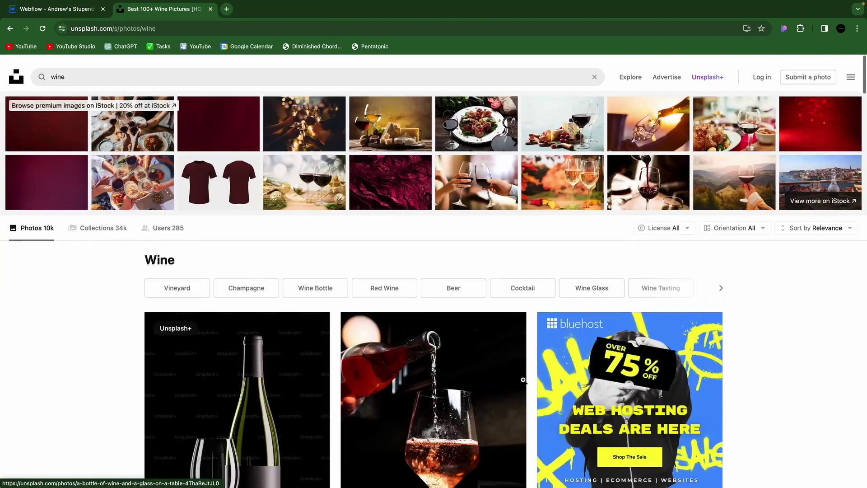
pyautogui.scroll(-3, 524, 381)
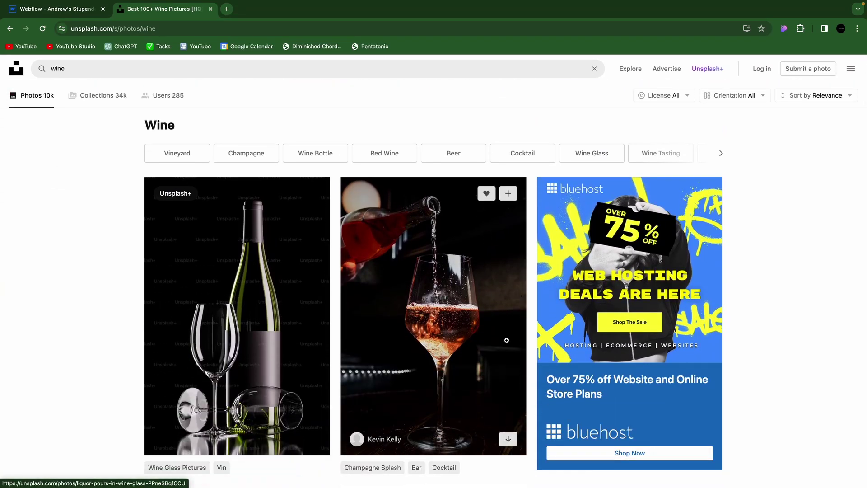
pyautogui.click(508, 439)
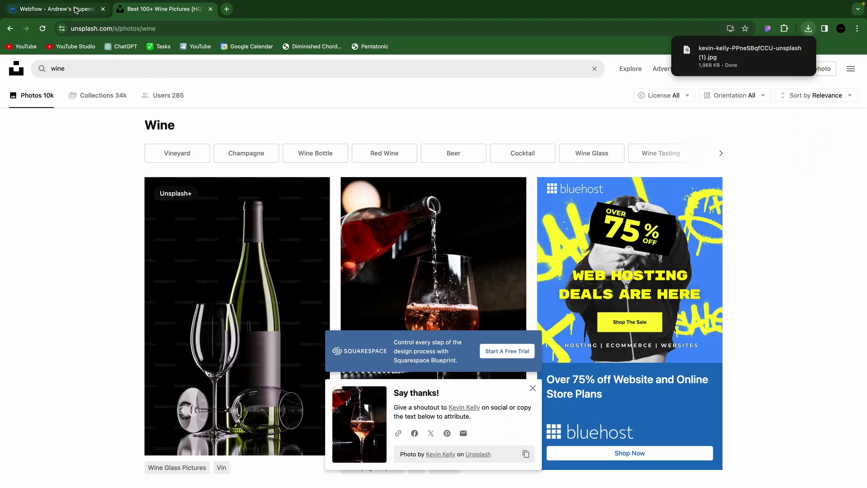
# Select the hero image, remove its vase background and add a new background image
pyautogui.click(76, 10)
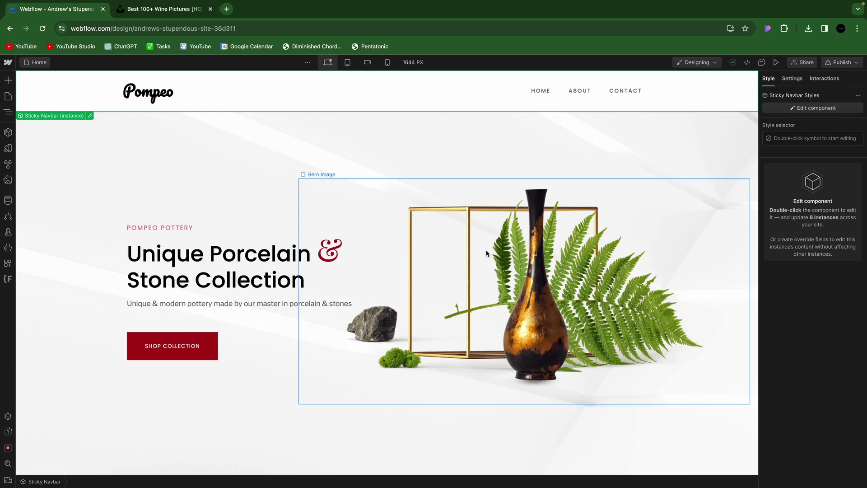
pyautogui.click(506, 264)
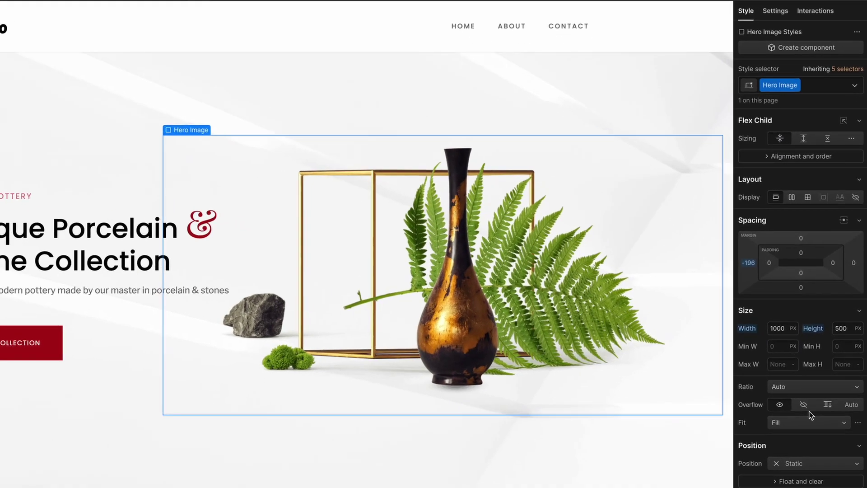
pyautogui.scroll(-5, 819, 404)
pyautogui.scroll(-3, 796, 424)
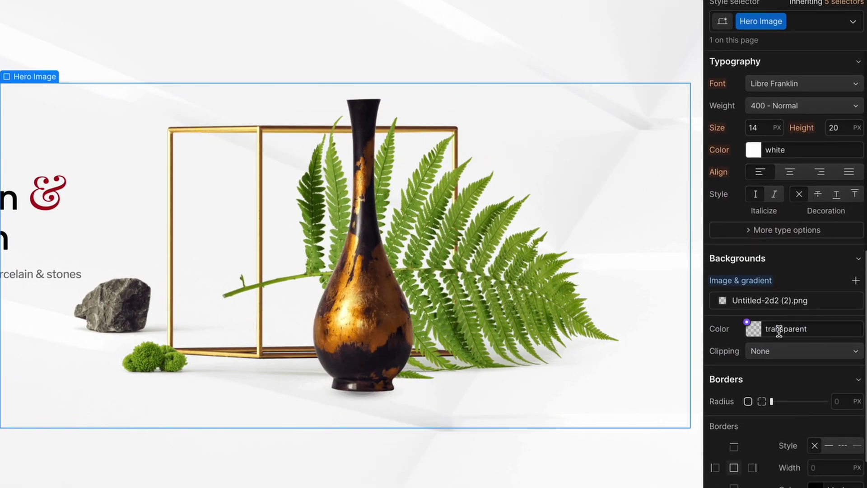
pyautogui.click(853, 300)
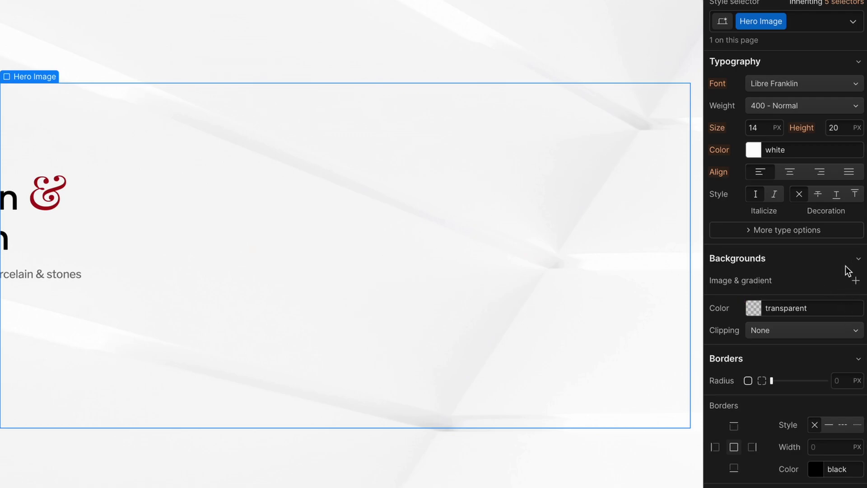
pyautogui.click(855, 281)
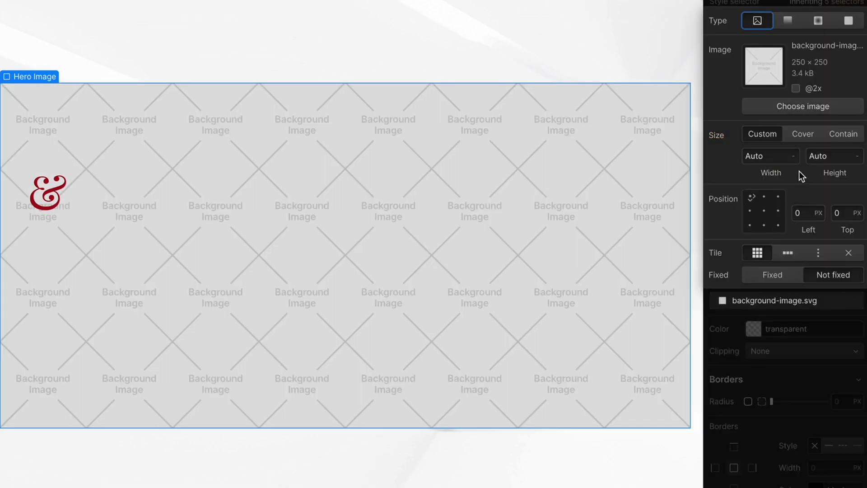
# Centre the background and upload the downloaded wine photo from Downloads
pyautogui.click(763, 211)
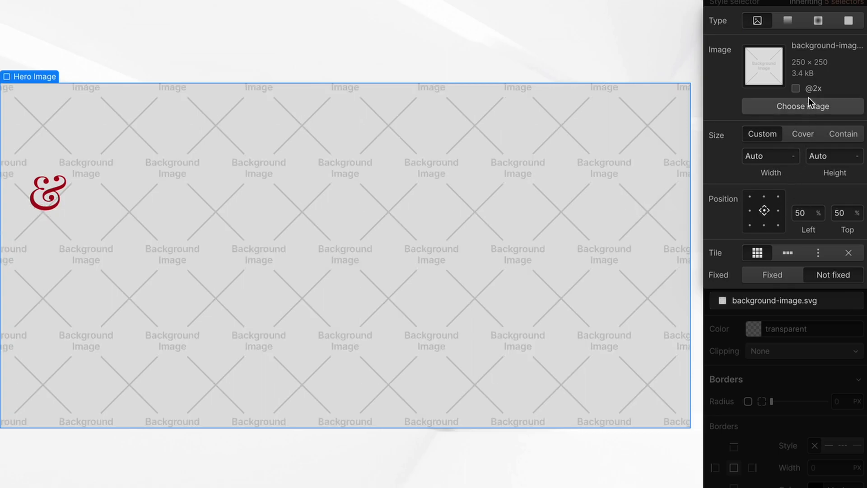
pyautogui.click(800, 106)
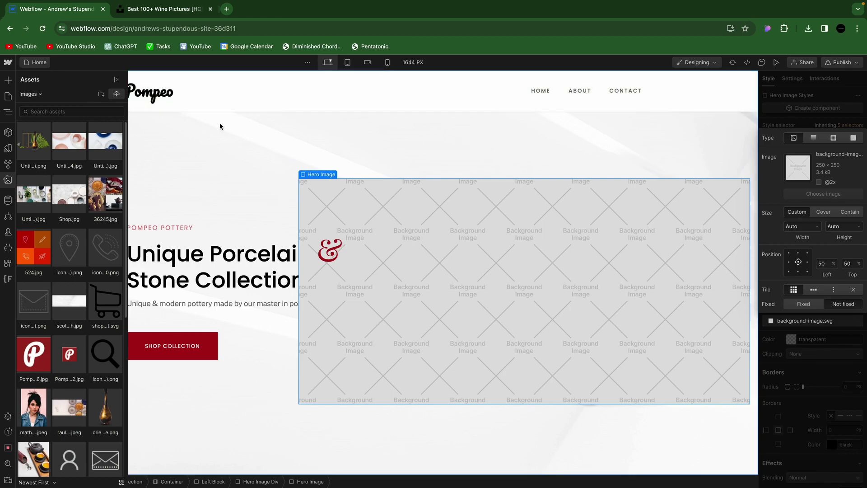
pyautogui.click(118, 94)
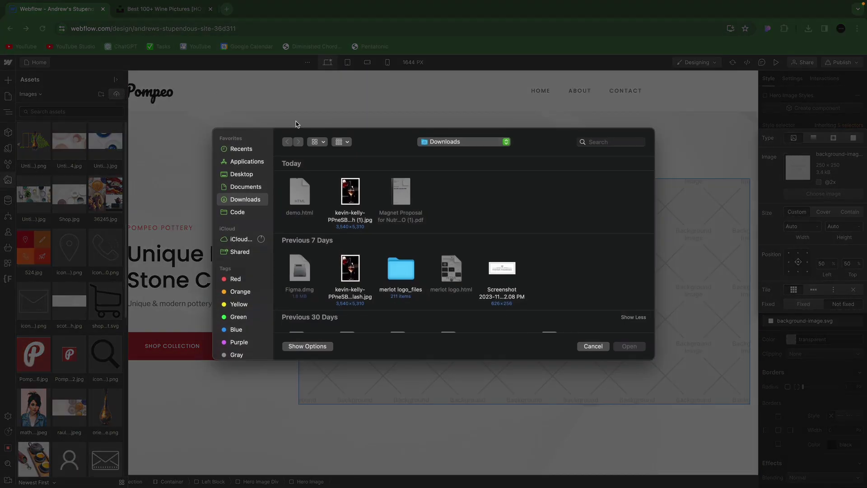
pyautogui.click(349, 185)
pyautogui.doubleClick(349, 185)
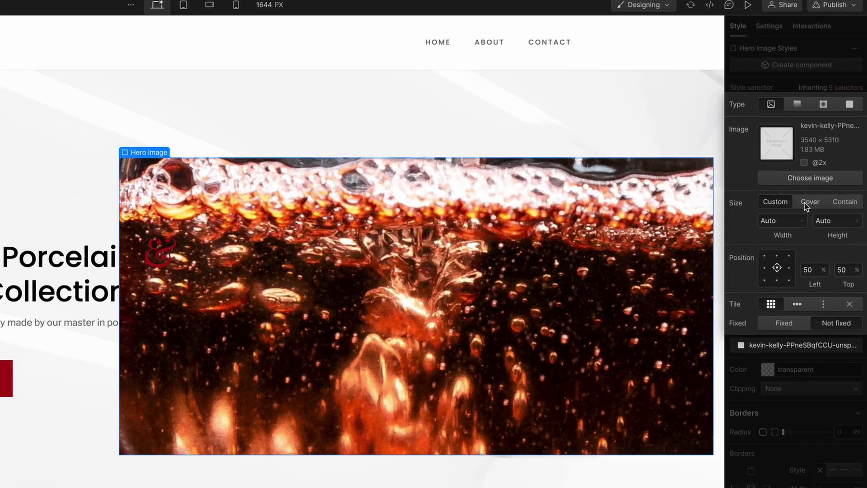
# Set the hero's wine background image Size to Cover and close its settings
pyautogui.click(804, 203)
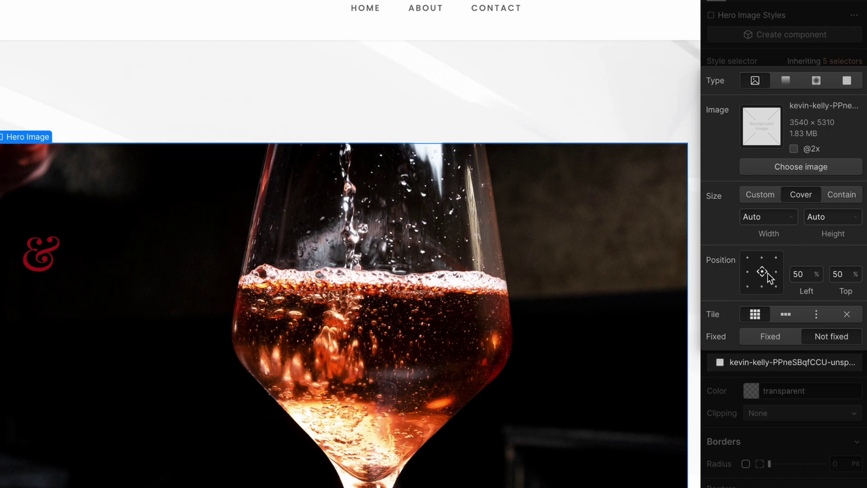
pyautogui.click(782, 431)
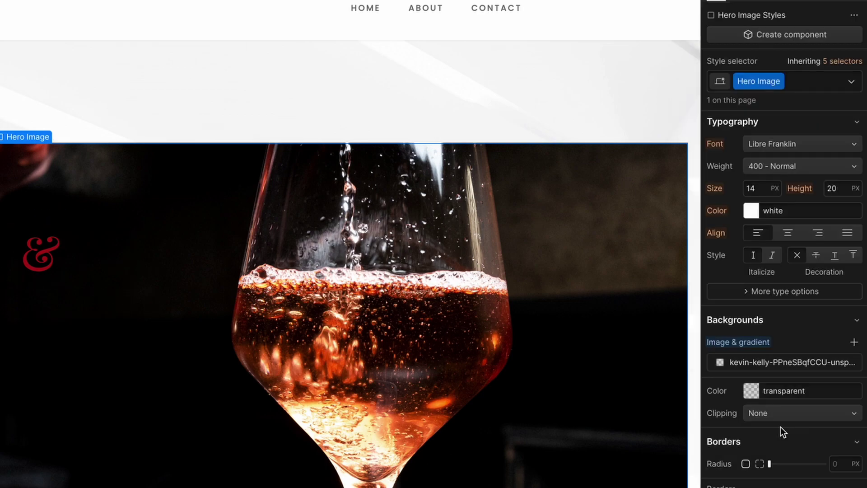
pyautogui.scroll(6, 784, 249)
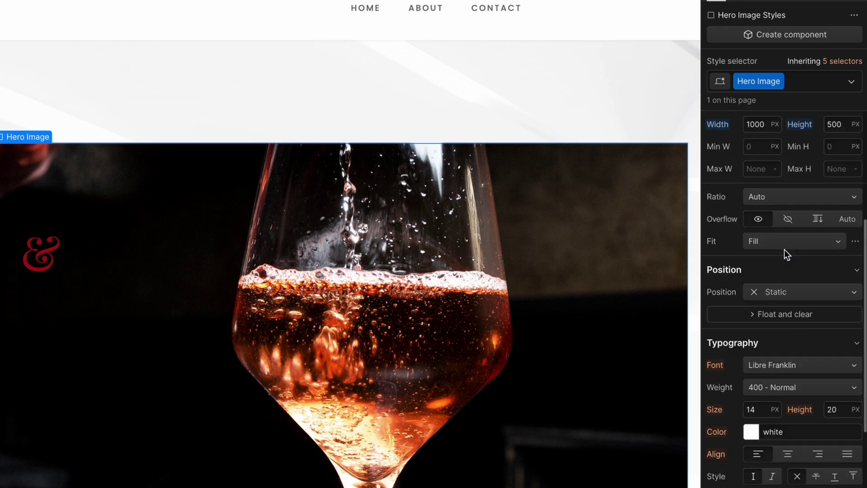
pyautogui.scroll(4, 785, 250)
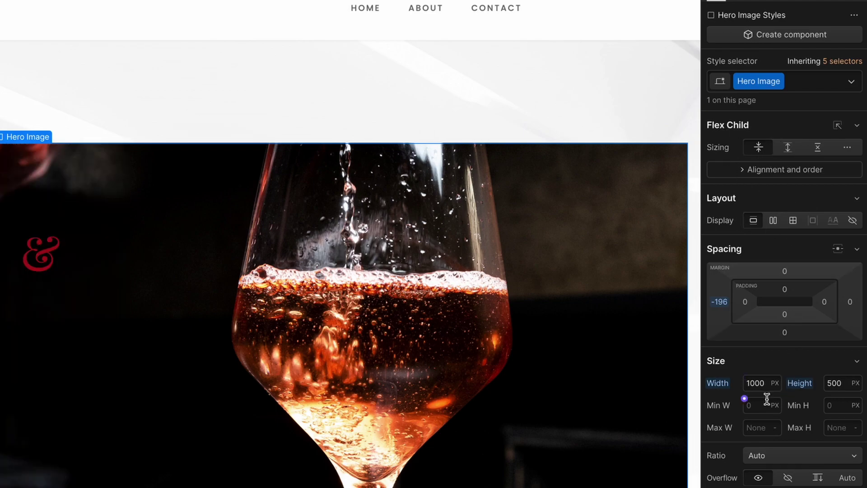
# Set the hero image size to 500 px wide and 750 px tall
pyautogui.click(755, 384)
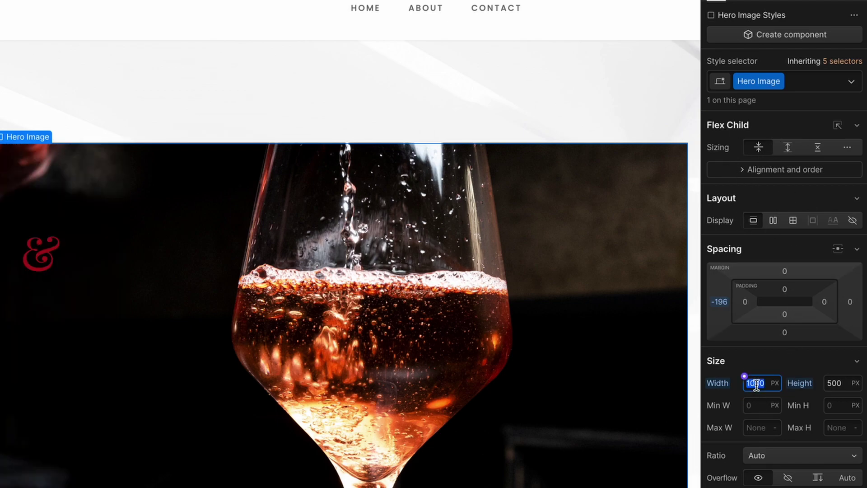
pyautogui.write('5')
pyautogui.press('Return')
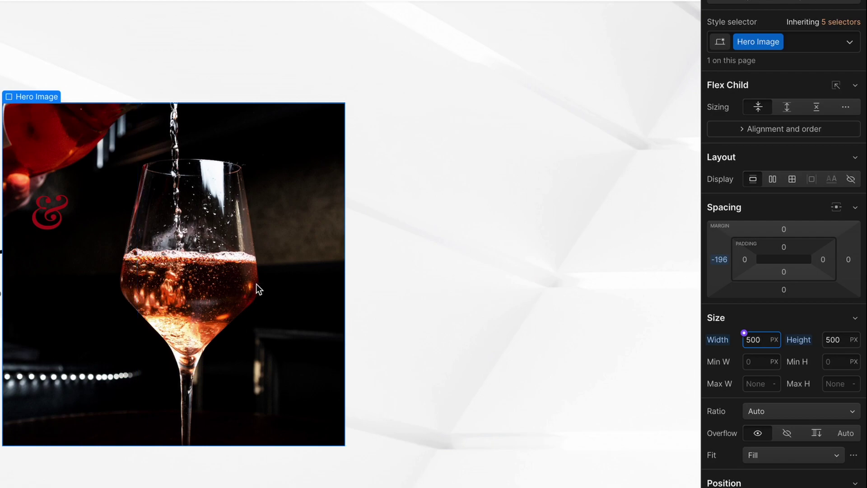
pyautogui.click(833, 340)
pyautogui.press('BackSpace')
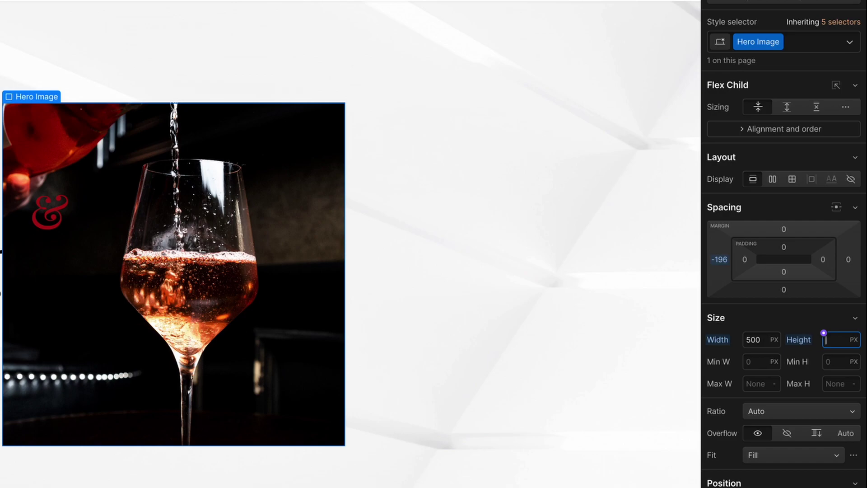
pyautogui.write('650')
pyautogui.press('Return')
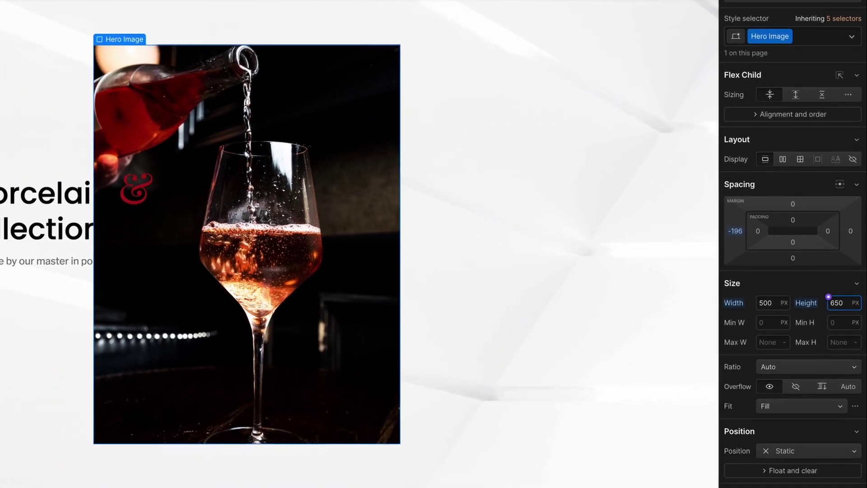
pyautogui.write('700')
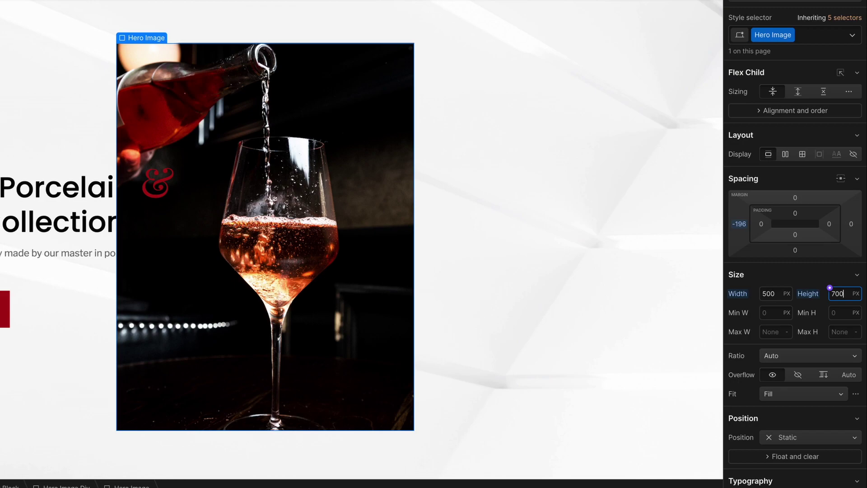
pyautogui.press('Return')
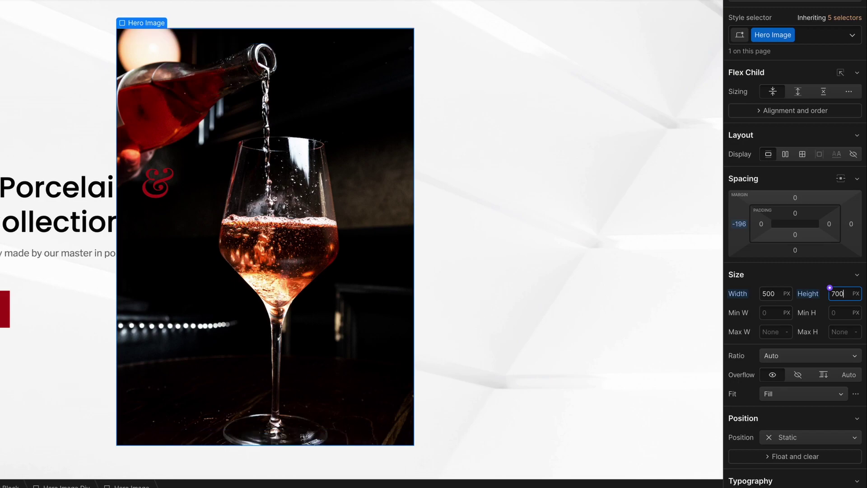
pyautogui.press('BackSpace')
pyautogui.write('50')
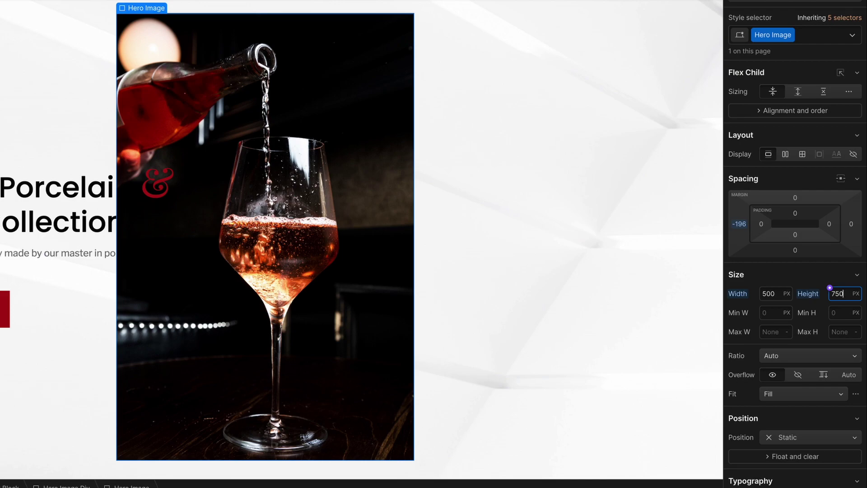
pyautogui.click(739, 225)
# Change the image's −196 left margin to 0 and align it to the row's end
pyautogui.click(739, 224)
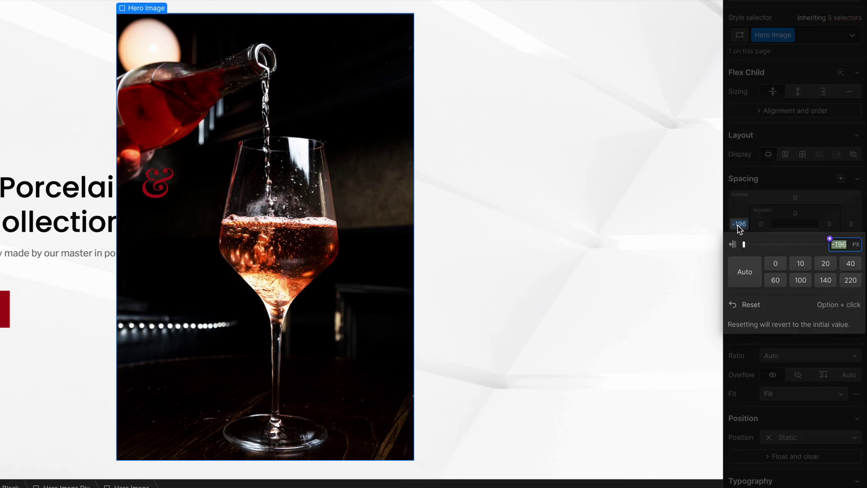
pyautogui.write('0')
pyautogui.press('Return')
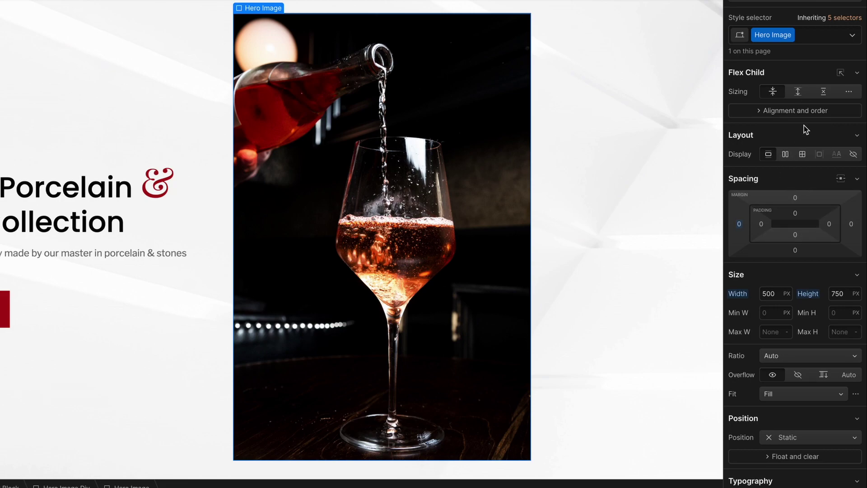
pyautogui.click(792, 112)
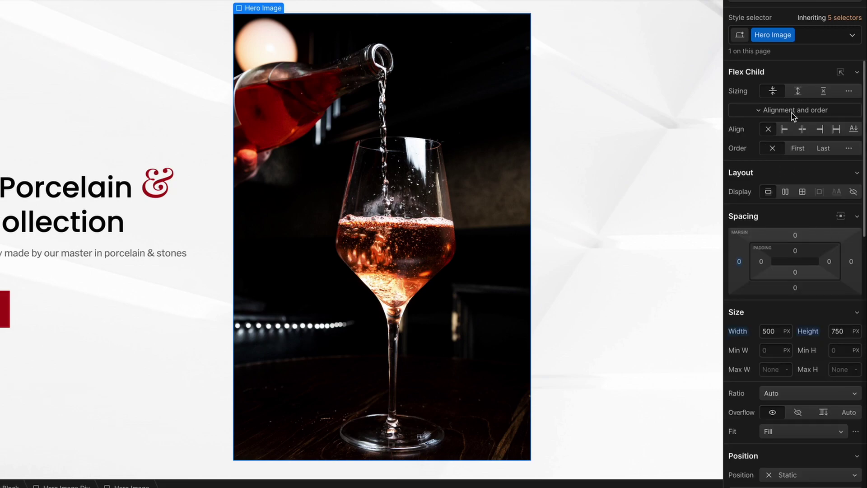
pyautogui.click(819, 131)
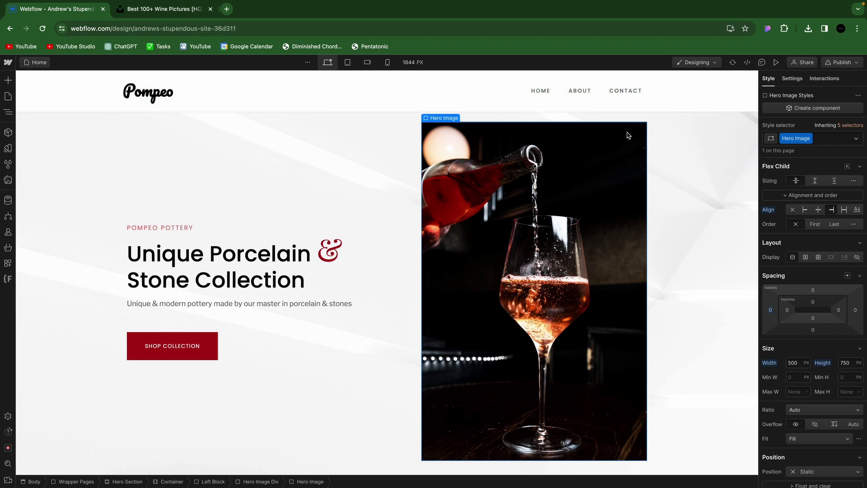
pyautogui.scroll(-1, 586, 376)
pyautogui.scroll(1, 586, 375)
# At the Tablet breakpoint, delete the SHOP COLLECTION button and the empty Top Padding spacer
pyautogui.click(348, 63)
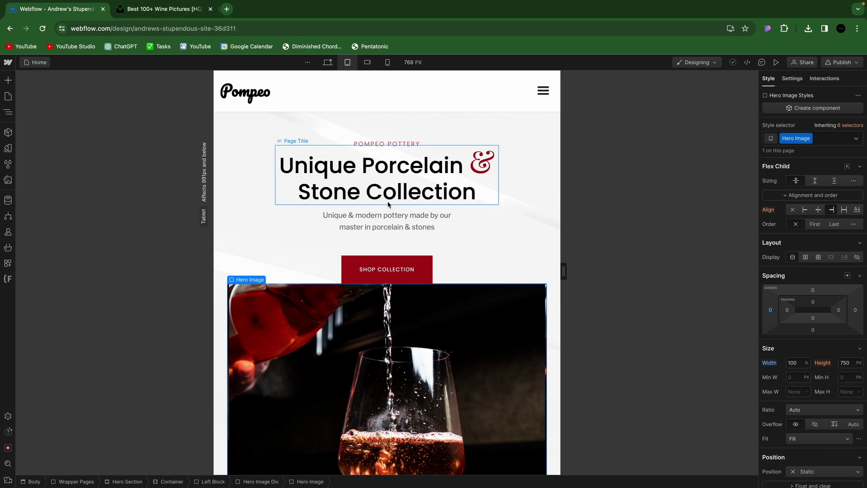
pyautogui.scroll(-1, 391, 198)
pyautogui.scroll(1, 388, 204)
pyautogui.scroll(-1, 388, 203)
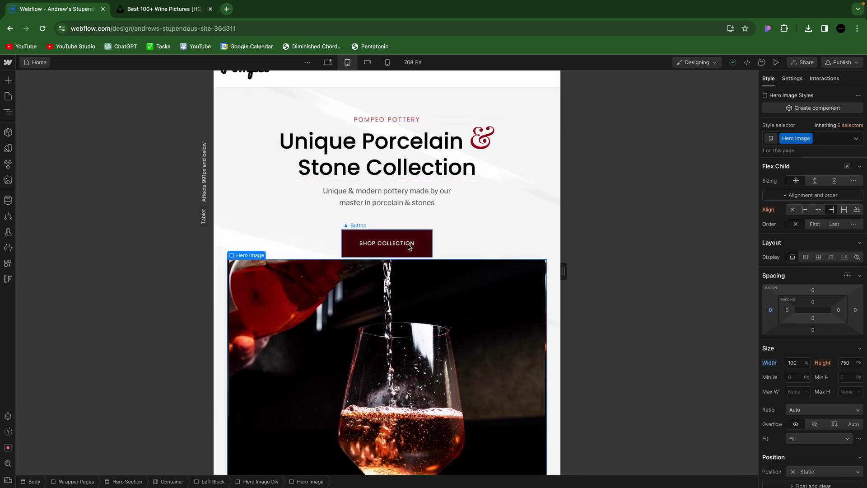
pyautogui.scroll(1, 408, 248)
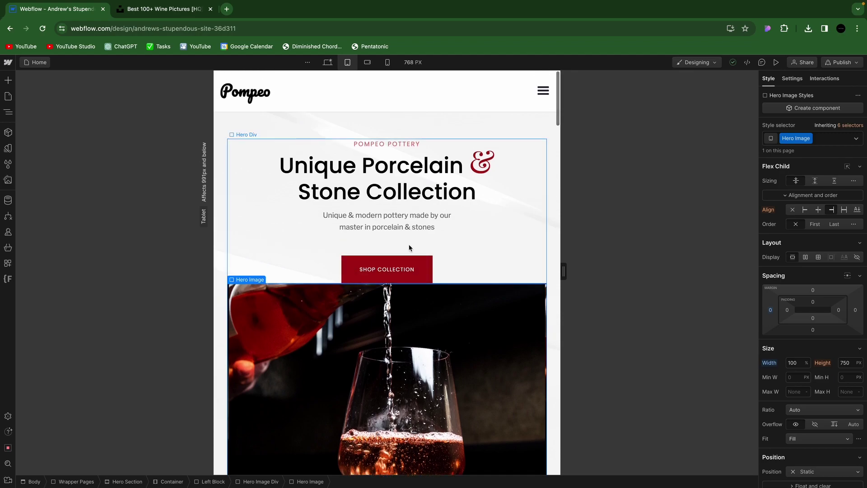
pyautogui.click(421, 278)
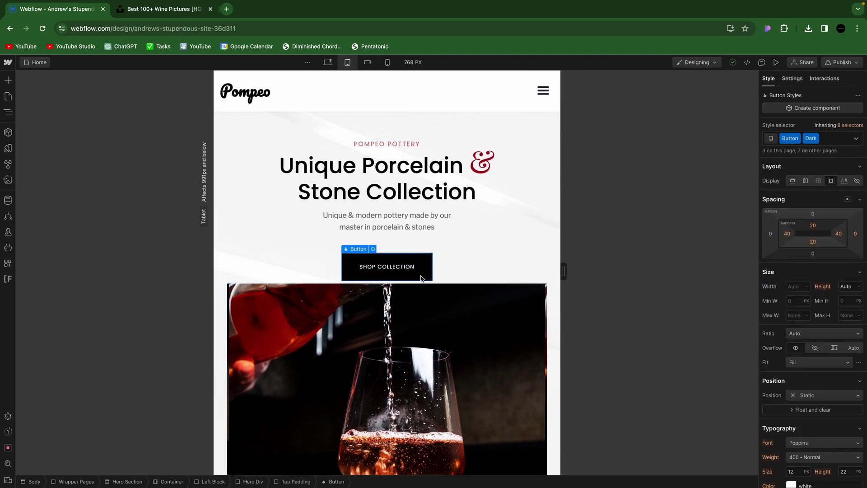
pyautogui.press('Delete')
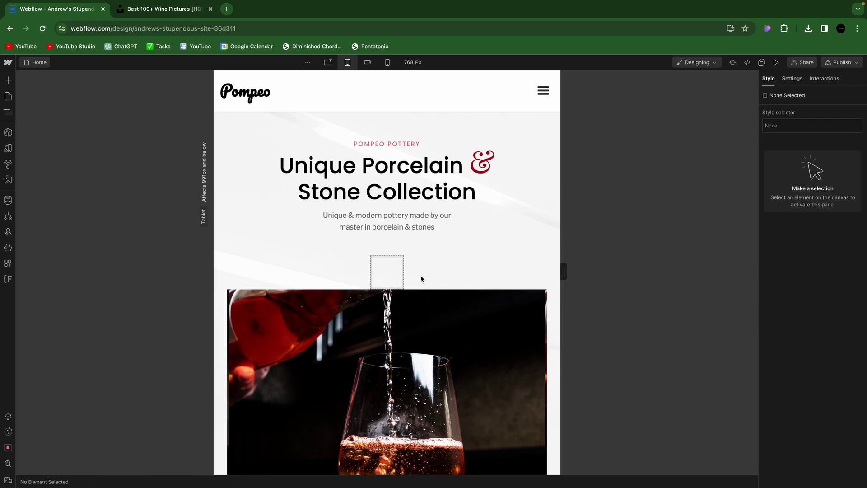
pyautogui.press('Delete')
pyautogui.click(384, 278)
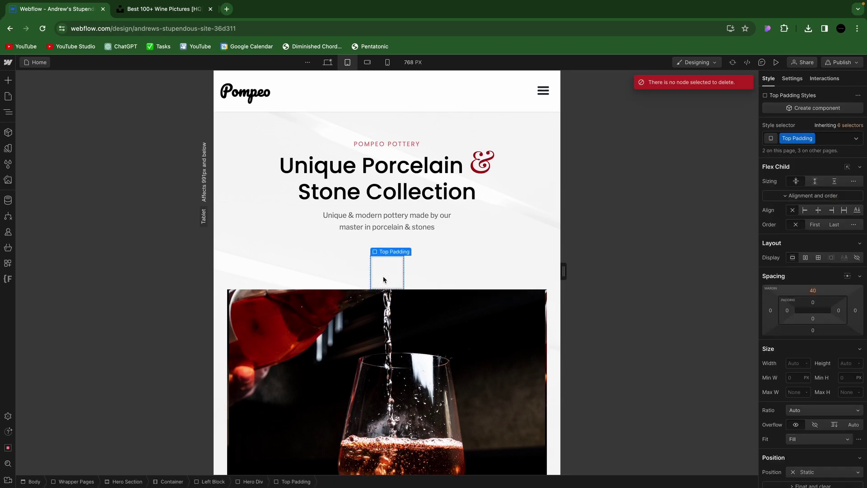
pyautogui.press('Delete')
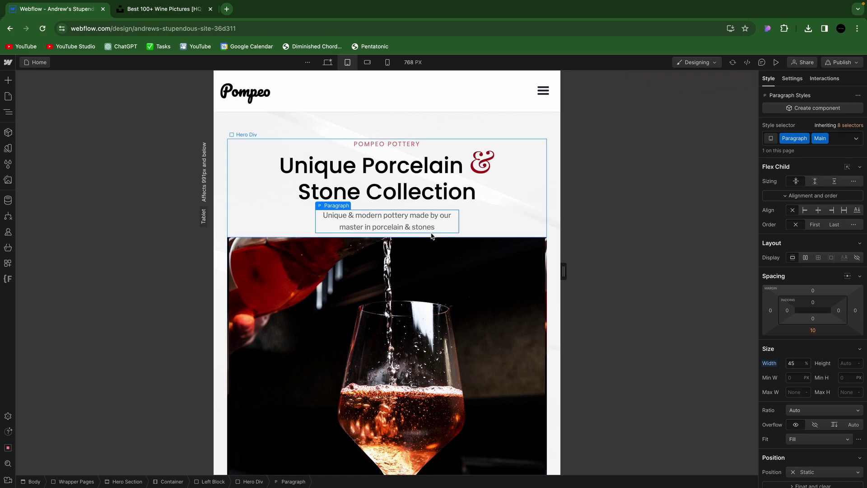
# Give the Hero Div a 32 px bottom margin below the hero text
pyautogui.click(500, 215)
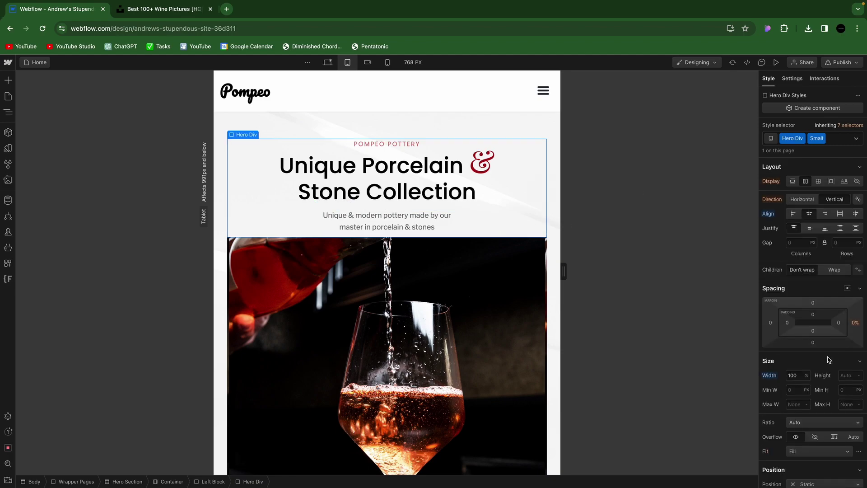
pyautogui.moveTo(820, 344); pyautogui.dragTo(820, 359)
pyautogui.scroll(-2, 498, 377)
pyautogui.scroll(-3, 498, 377)
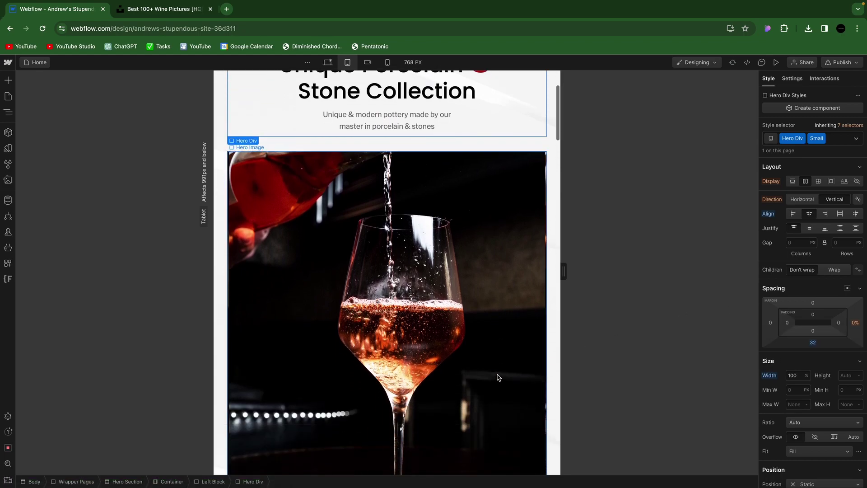
pyautogui.scroll(1, 498, 377)
pyautogui.scroll(-1, 498, 377)
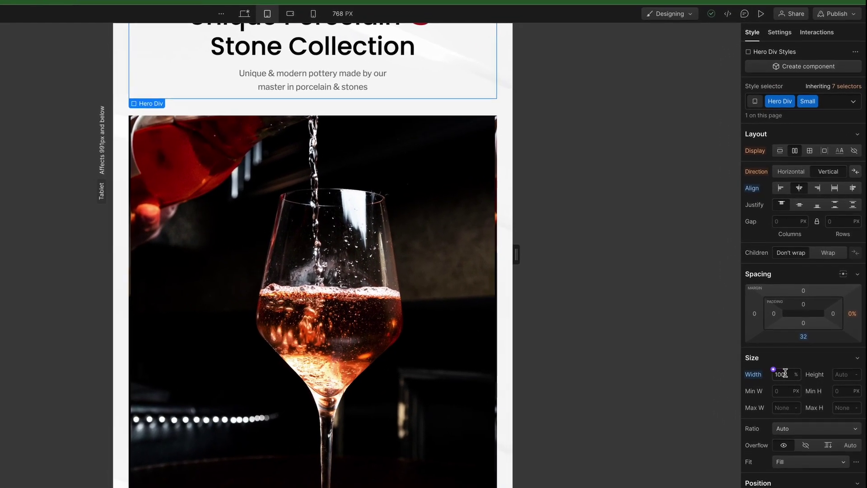
# Try a 50% width on the hero text block, then restore it to 100%
pyautogui.click(785, 373)
pyautogui.write('50')
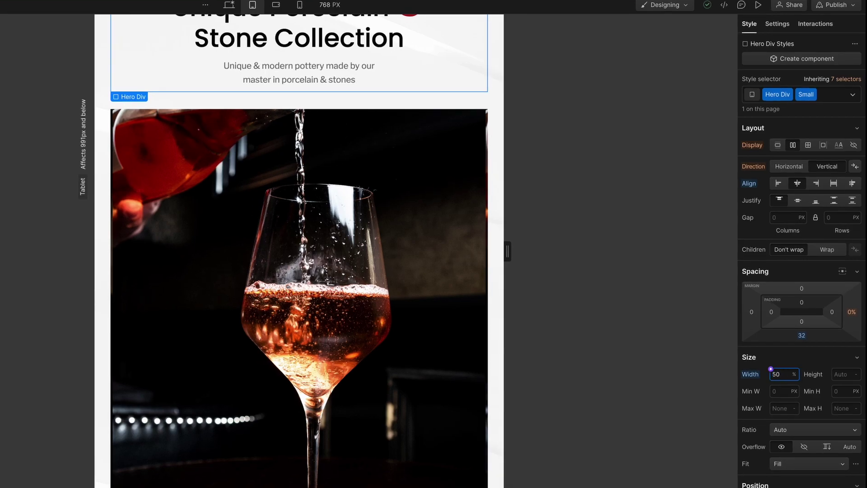
pyautogui.press('Return')
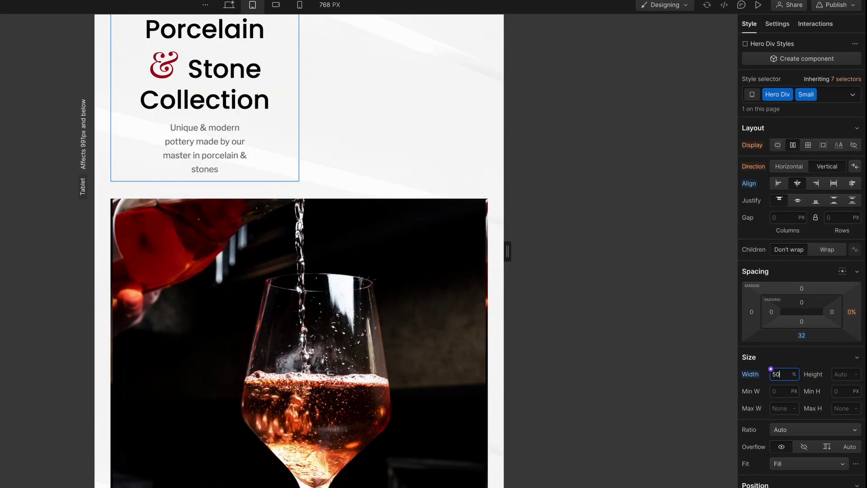
pyautogui.press('BackSpace')
pyautogui.press('BackSpace')
pyautogui.write('100')
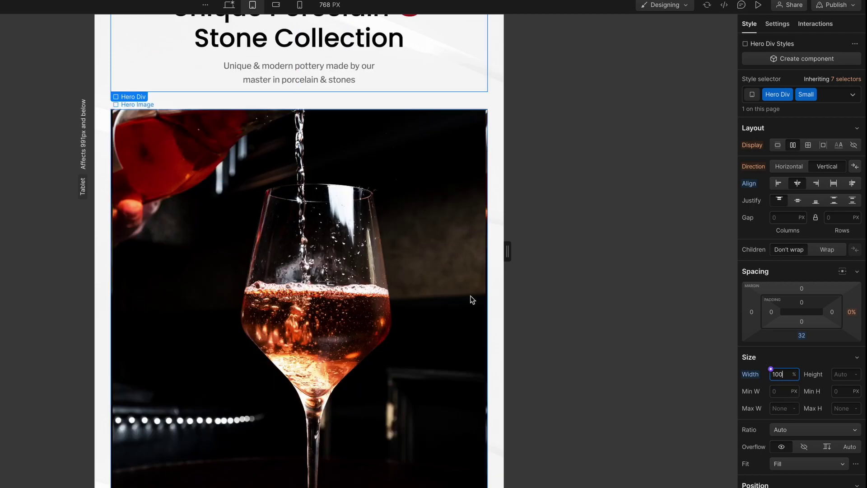
# Select the Hero Image and set its width to 64%
pyautogui.click(331, 315)
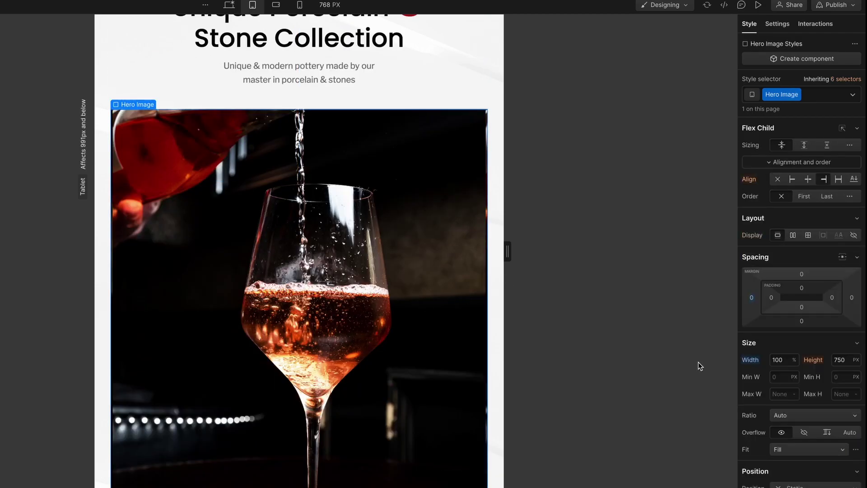
pyautogui.click(778, 359)
pyautogui.write('50')
pyautogui.press('Return')
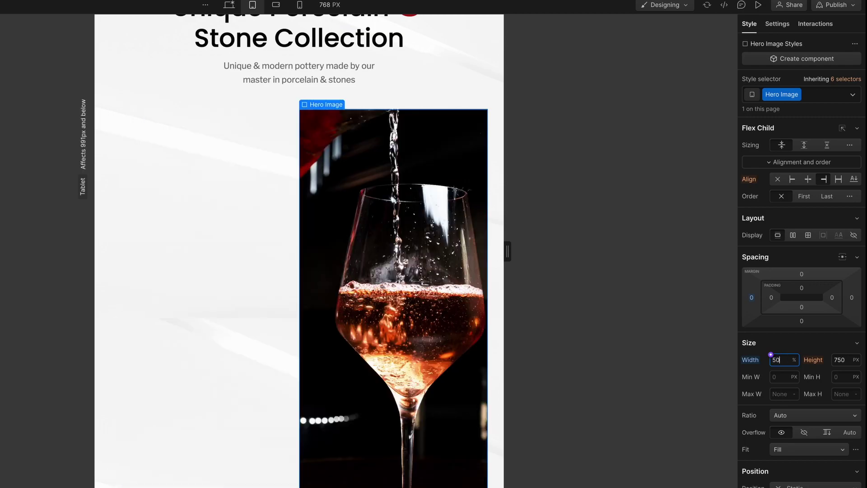
pyautogui.press('Up')
pyautogui.press('Up')
pyautogui.press('Up')
pyautogui.press('Up')
pyautogui.press('Up')
pyautogui.press('Up')
pyautogui.press('Up')
pyautogui.press('Up')
pyautogui.press('Up')
pyautogui.press('Up')
pyautogui.press('Up')
pyautogui.press('Up')
pyautogui.press('Up')
pyautogui.press('Up')
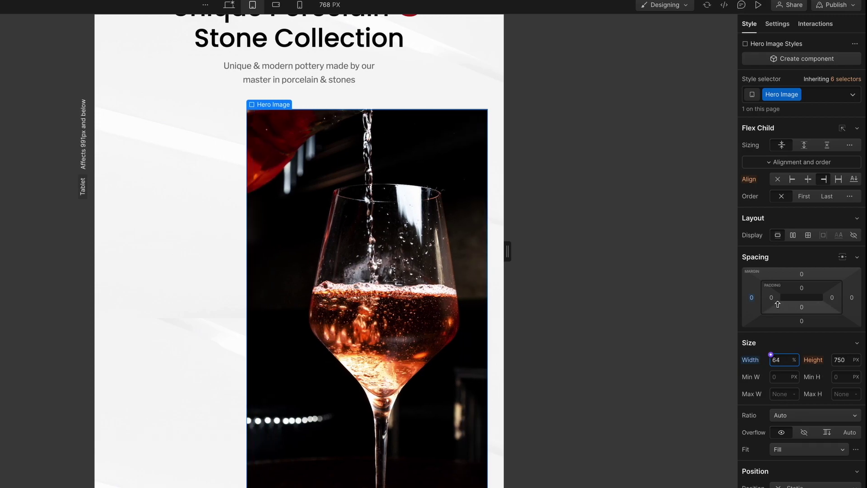
# Set the Hero Image's left and right margins to auto to centre it
pyautogui.click(751, 298)
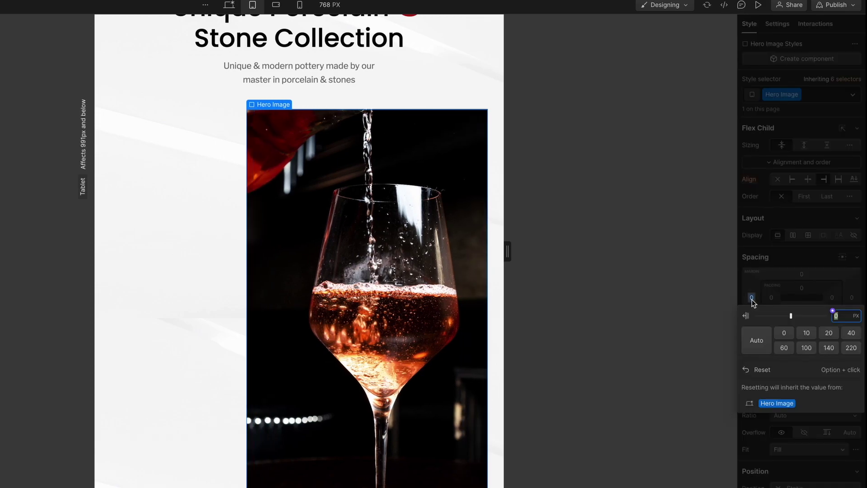
pyautogui.write('auto')
pyautogui.press('Return')
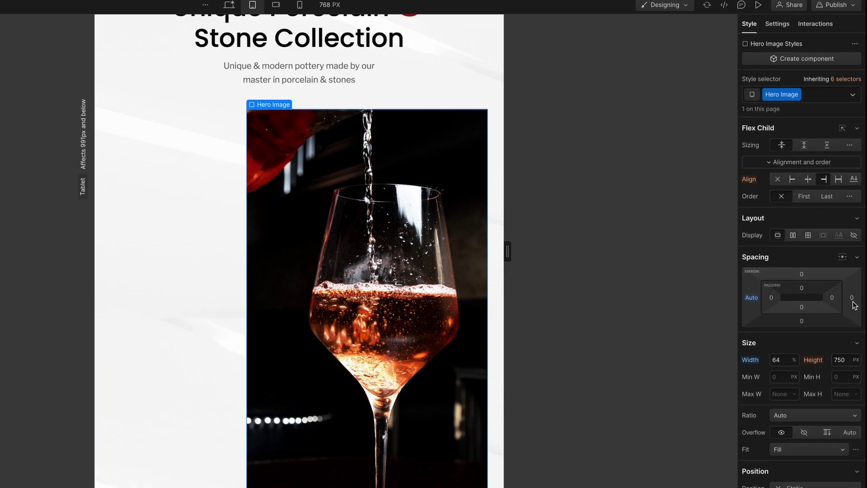
pyautogui.click(851, 297)
pyautogui.write('auto')
pyautogui.press('Return')
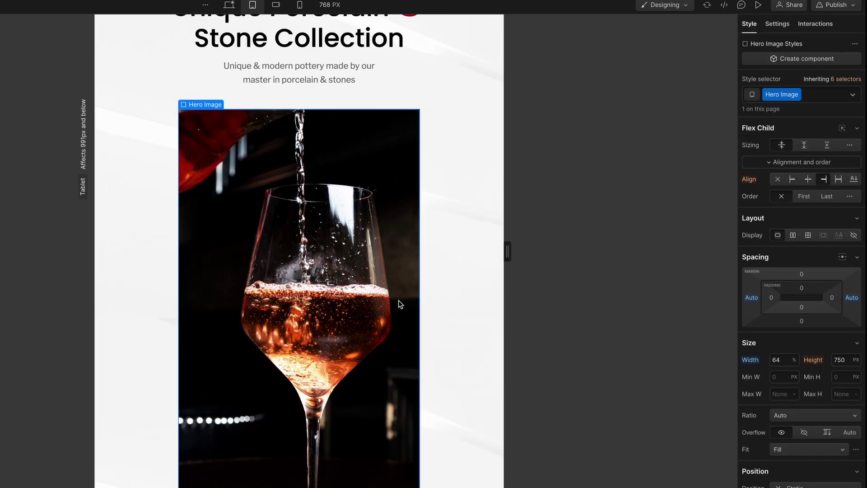
pyautogui.scroll(3, 398, 300)
pyautogui.scroll(-3, 398, 300)
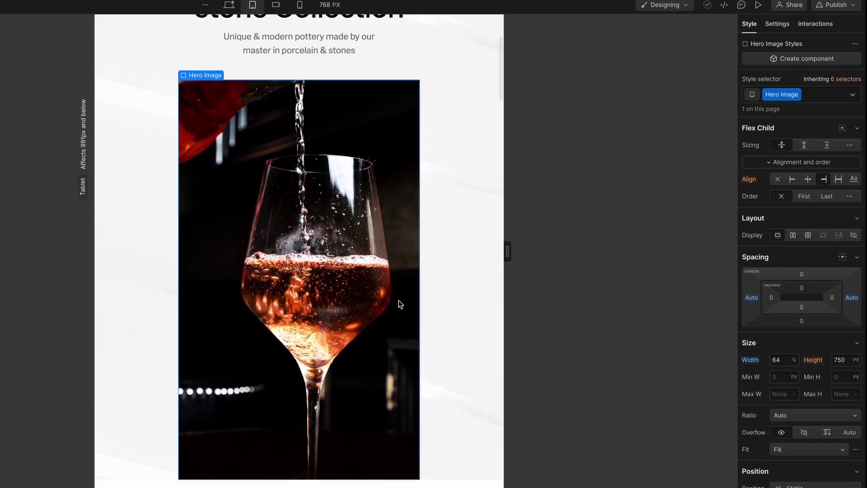
pyautogui.scroll(-2, 412, 323)
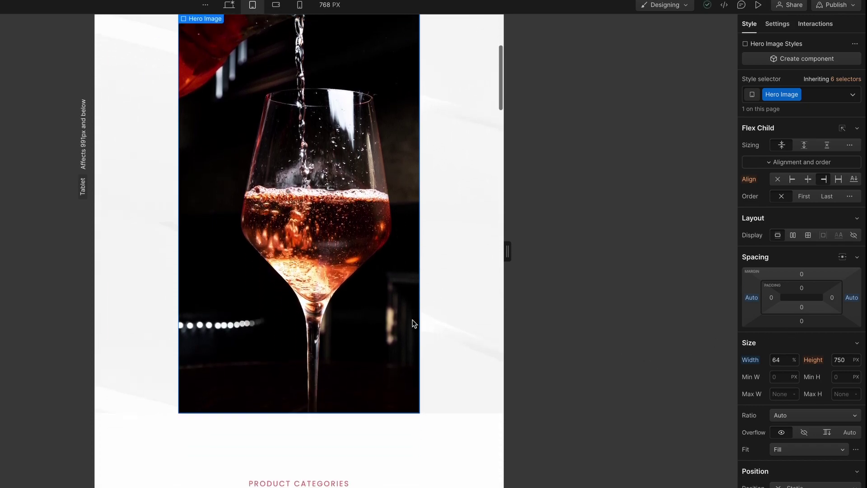
pyautogui.scroll(1, 497, 311)
# Change the tablet Hero Image height to 550 px, after briefly trying 500 px
pyautogui.click(839, 359)
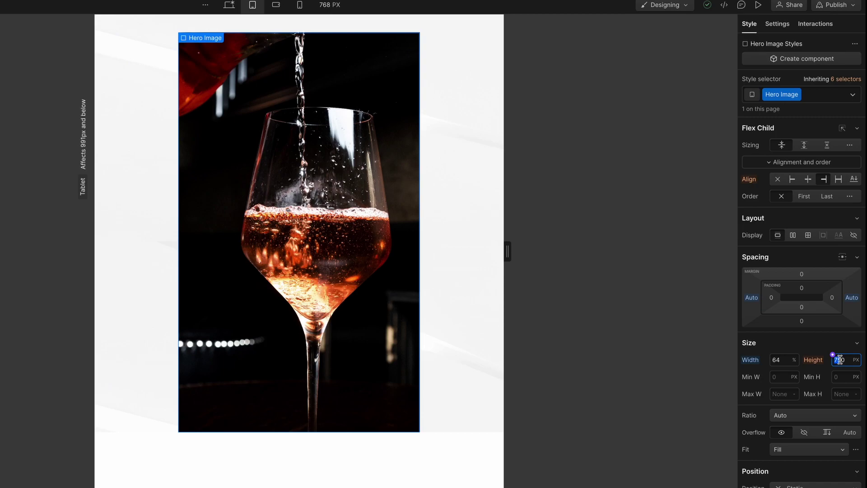
pyautogui.write('500')
pyautogui.press('Return')
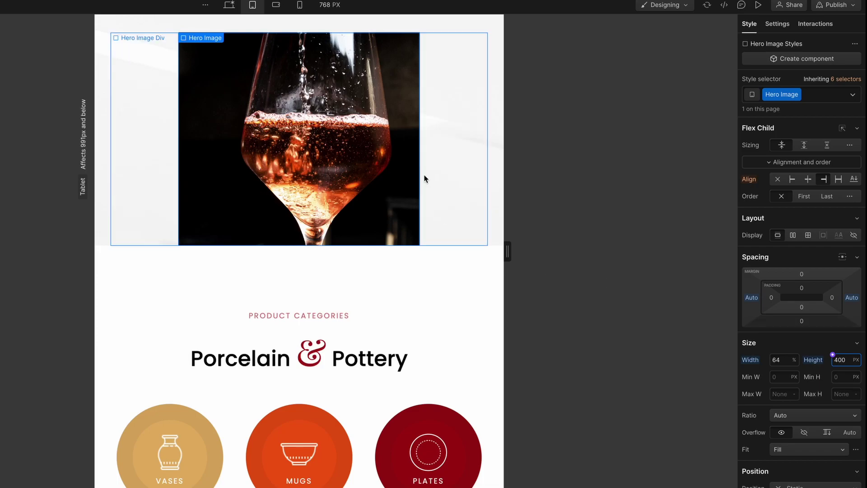
pyautogui.scroll(3, 423, 178)
pyautogui.scroll(-1, 424, 179)
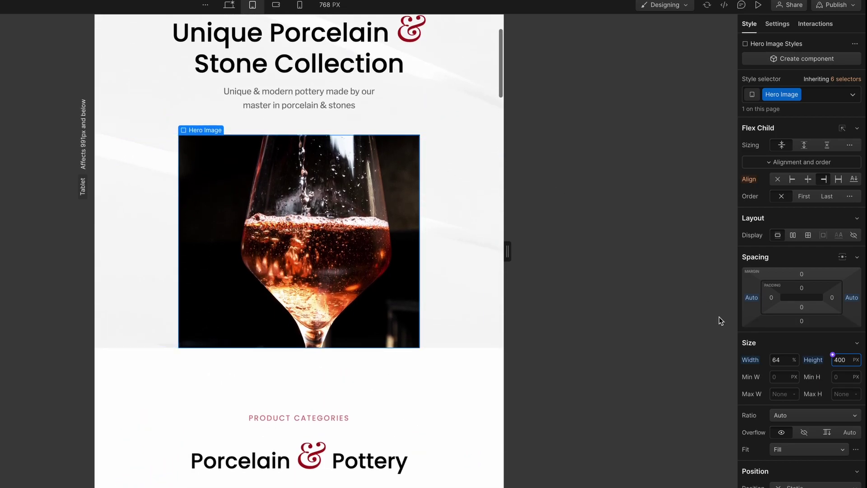
pyautogui.press('BackSpace')
pyautogui.press('BackSpace')
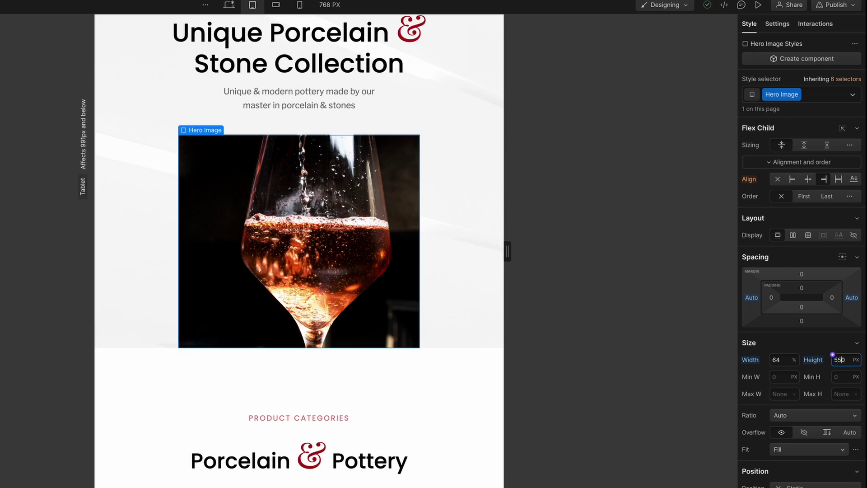
pyautogui.write('55')
pyautogui.press('Return')
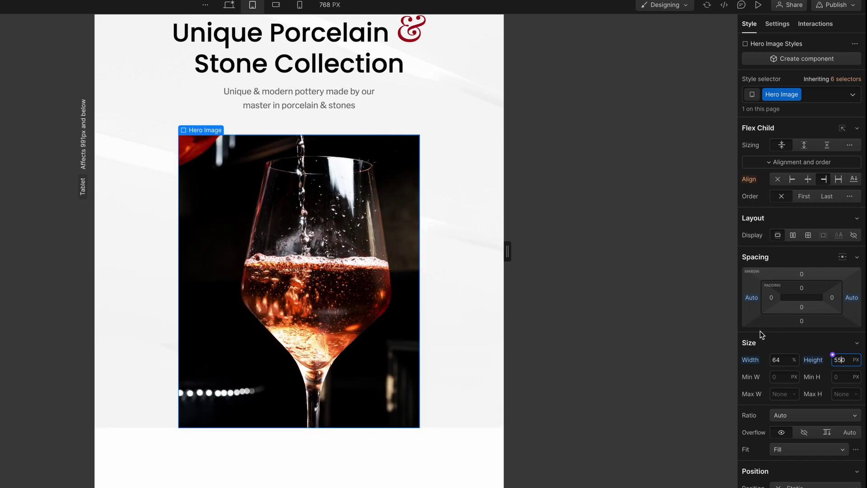
pyautogui.scroll(-2, 818, 362)
pyautogui.scroll(-6, 818, 363)
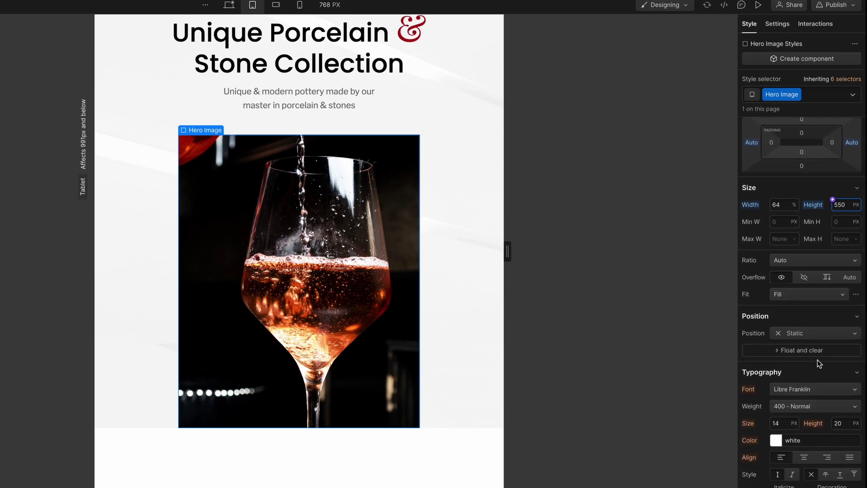
pyautogui.scroll(-5, 818, 363)
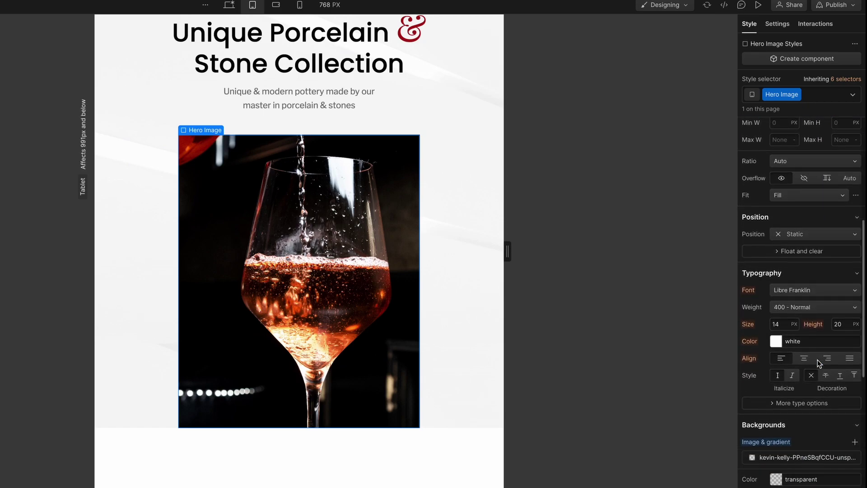
# Set the hero's background image size to Cover
pyautogui.click(786, 444)
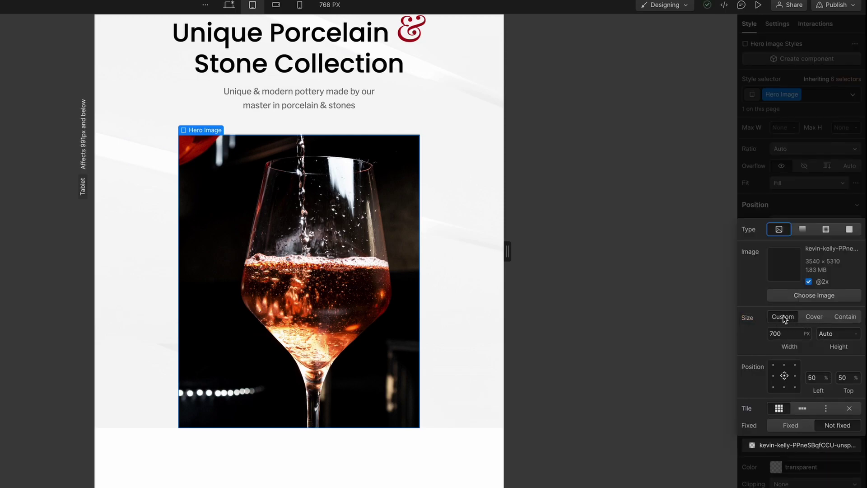
pyautogui.click(815, 317)
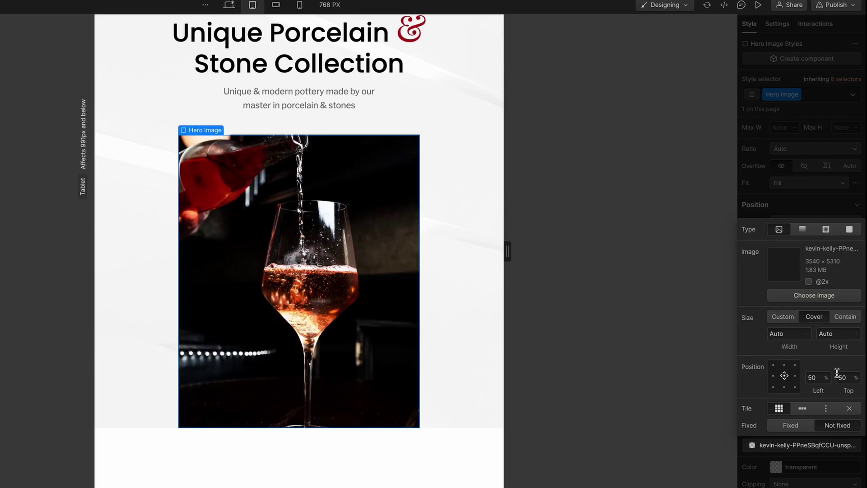
pyautogui.click(776, 186)
pyautogui.scroll(5, 800, 192)
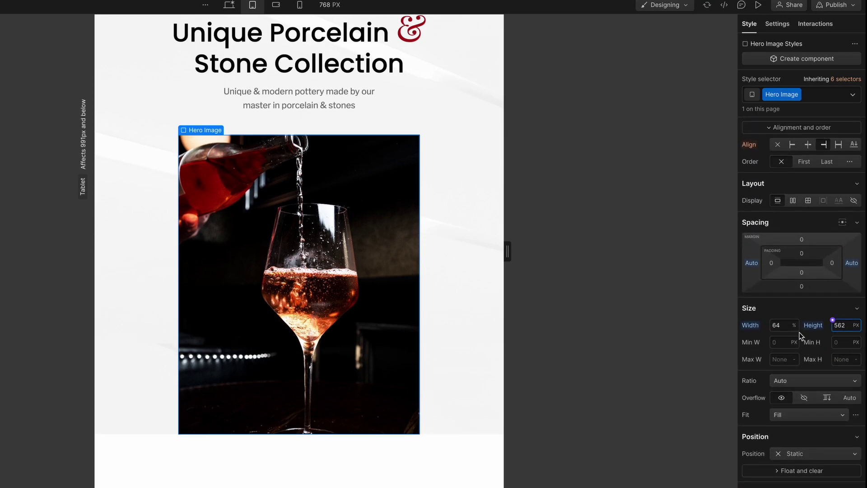
# Set the Hero Image to 50% width and 600 px height
pyautogui.click(775, 325)
pyautogui.write('50')
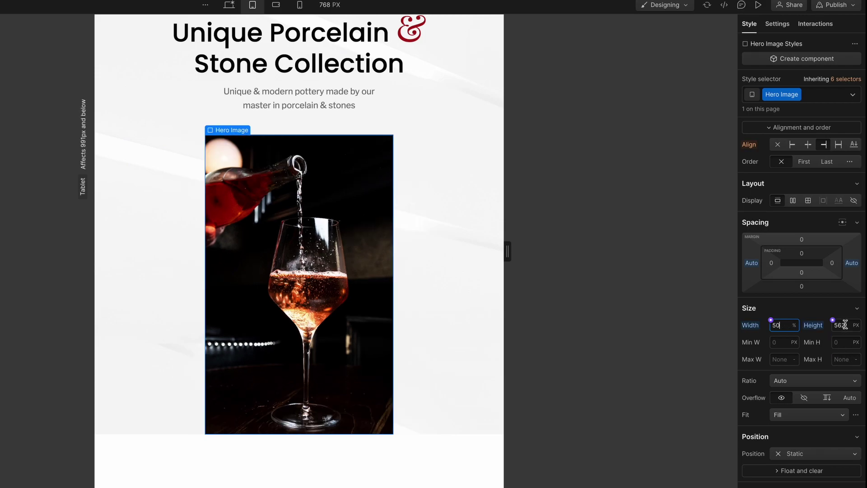
pyautogui.click(844, 325)
pyautogui.write('550')
pyautogui.press('Return')
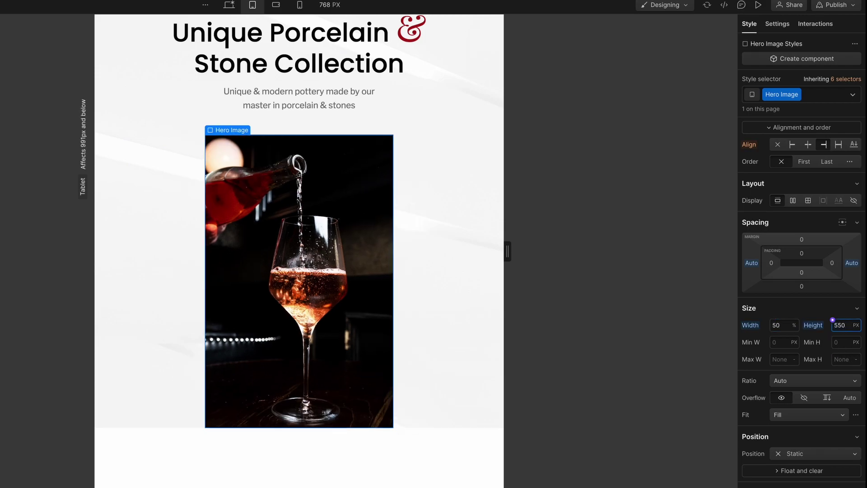
pyautogui.press('Up')
pyautogui.press('Up')
pyautogui.press('Up')
pyautogui.press('Up')
pyautogui.press('Up')
pyautogui.press('Up')
pyautogui.press('Up')
pyautogui.press('Up')
pyautogui.press('Up')
pyautogui.press('Up')
pyautogui.press('Up')
pyautogui.press('Up')
pyautogui.press('Up')
pyautogui.press('Up')
pyautogui.press('Up')
pyautogui.press('Up')
pyautogui.press('Up')
pyautogui.press('Up')
pyautogui.press('Up')
pyautogui.press('Up')
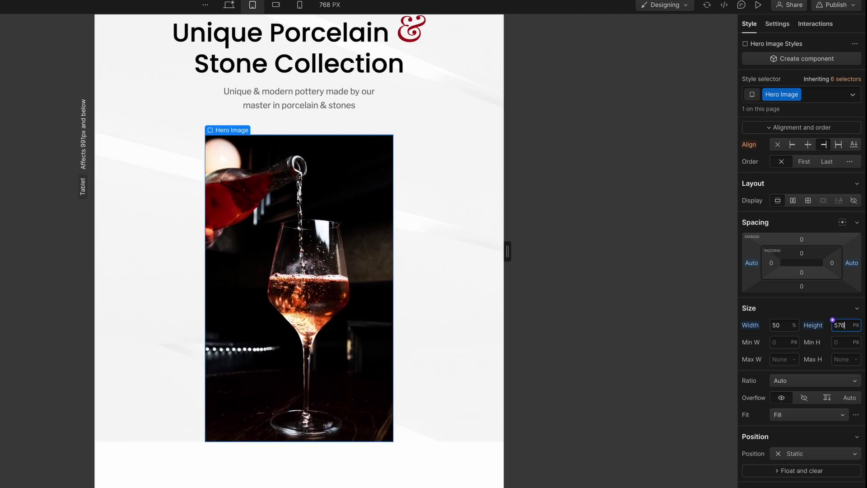
pyautogui.press('Up')
pyautogui.press('Up')
pyautogui.press('Up')
pyautogui.press('Up')
pyautogui.press('Up')
pyautogui.press('Up')
pyautogui.press('Up')
pyautogui.press('Up')
pyautogui.press('Up')
pyautogui.press('Up')
pyautogui.press('Up')
pyautogui.press('Up')
pyautogui.press('Up')
pyautogui.press('Up')
pyautogui.press('Up')
pyautogui.press('Up')
pyautogui.press('Up')
pyautogui.press('Up')
pyautogui.press('Up')
pyautogui.press('Up')
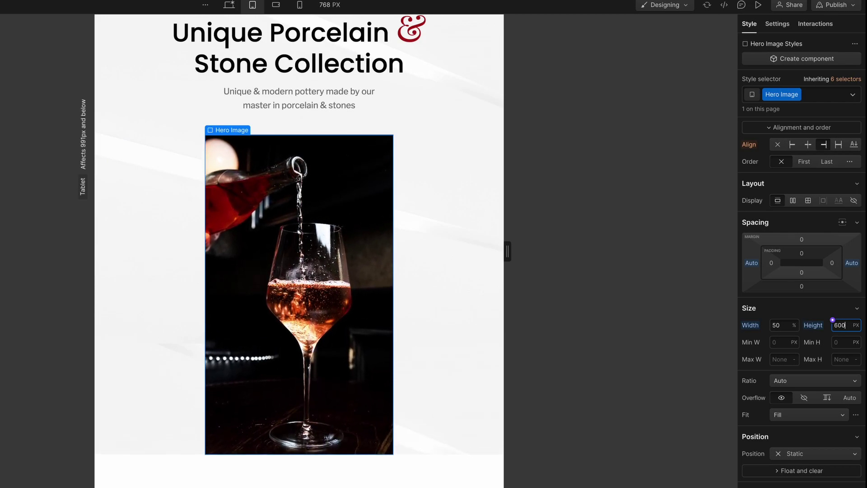
pyautogui.press('Down')
pyautogui.press('Down')
pyautogui.press('Down')
pyautogui.press('Down')
pyautogui.press('Down')
pyautogui.press('Down')
pyautogui.scroll(3, 340, 230)
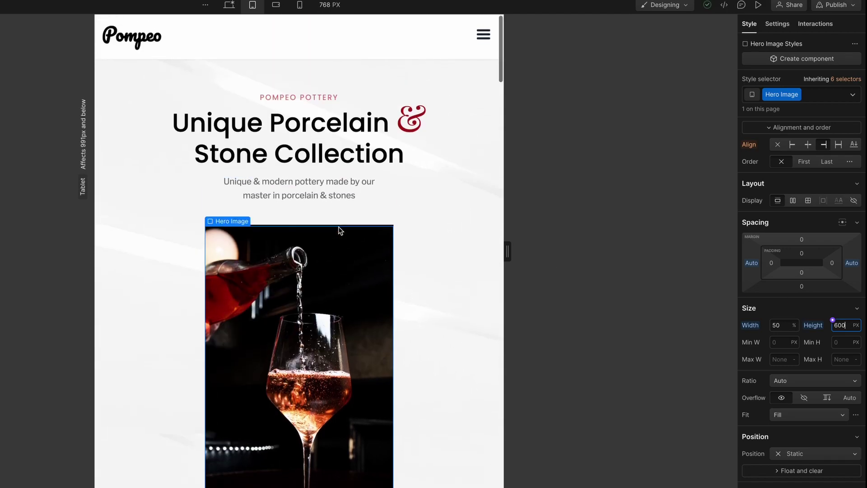
pyautogui.scroll(-3, 339, 230)
pyautogui.scroll(3, 340, 230)
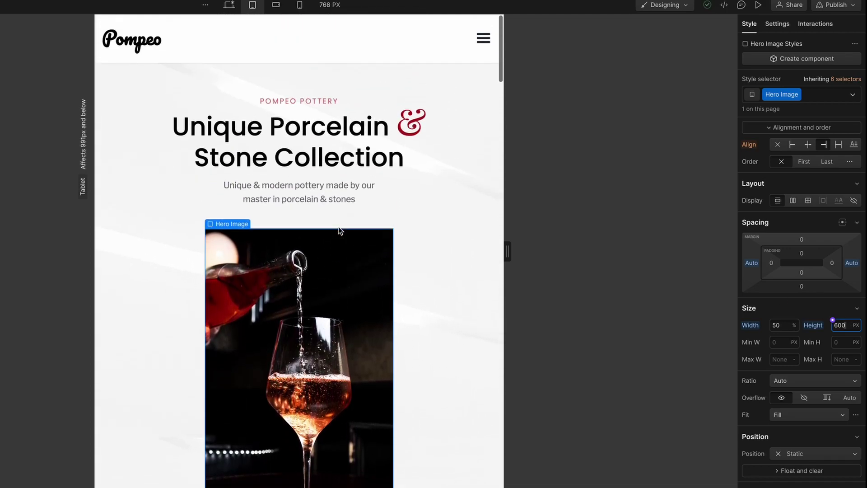
pyautogui.scroll(-1, 340, 230)
pyautogui.scroll(1, 339, 230)
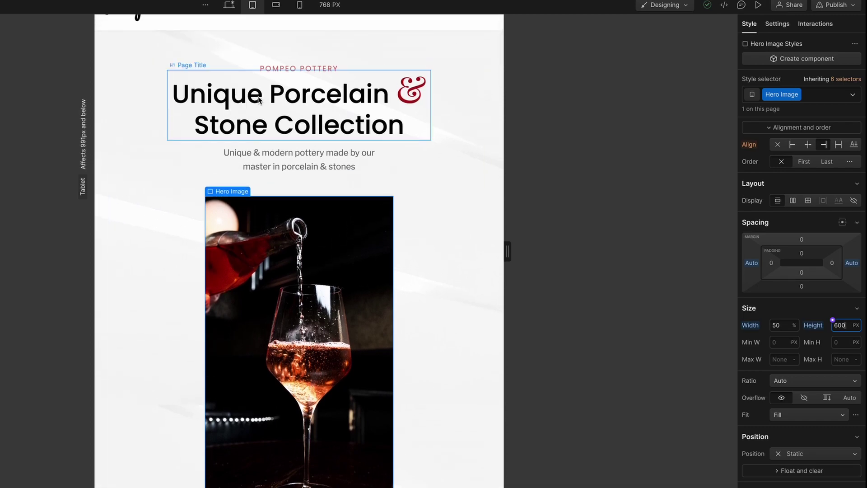
# At the desktop breakpoint, replace 'Porcelain' with 'Wines' in the hero heading
pyautogui.click(228, 4)
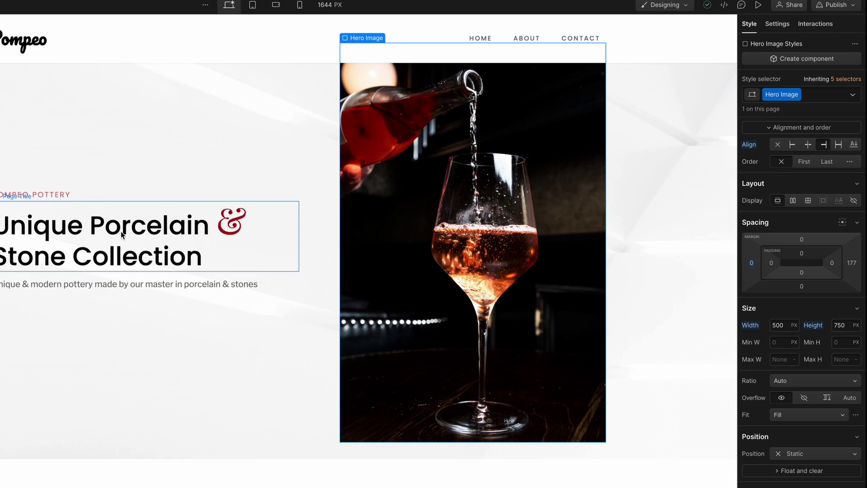
pyautogui.click(135, 230)
pyautogui.doubleClick(148, 228)
pyautogui.write('Wines')
# Replace 'Stone Collection' with 'Champagnes' so the heading reads Unique Wines & Champagnes
pyautogui.click(244, 227)
pyautogui.doubleClick(72, 256)
pyautogui.press('BackSpace')
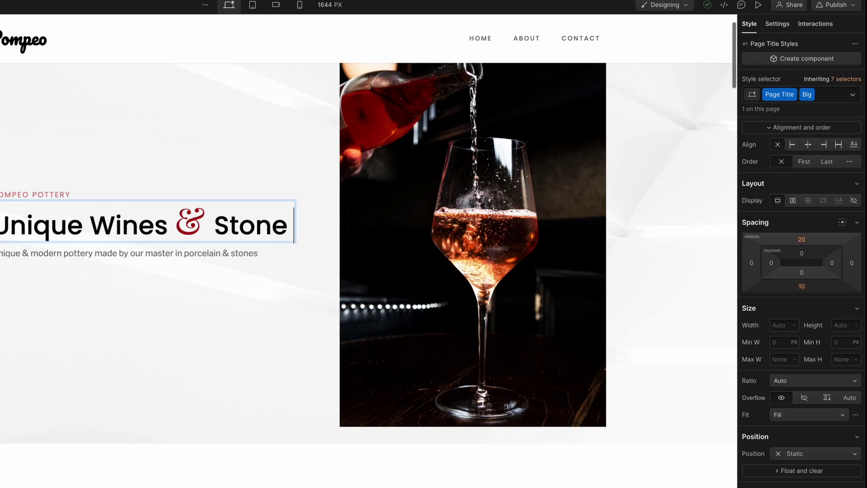
pyautogui.press('BackSpace')
pyautogui.press('BackSpace')
pyautogui.press('BackSpace')
pyautogui.press('BackSpace')
pyautogui.press('BackSpace')
pyautogui.press('BackSpace')
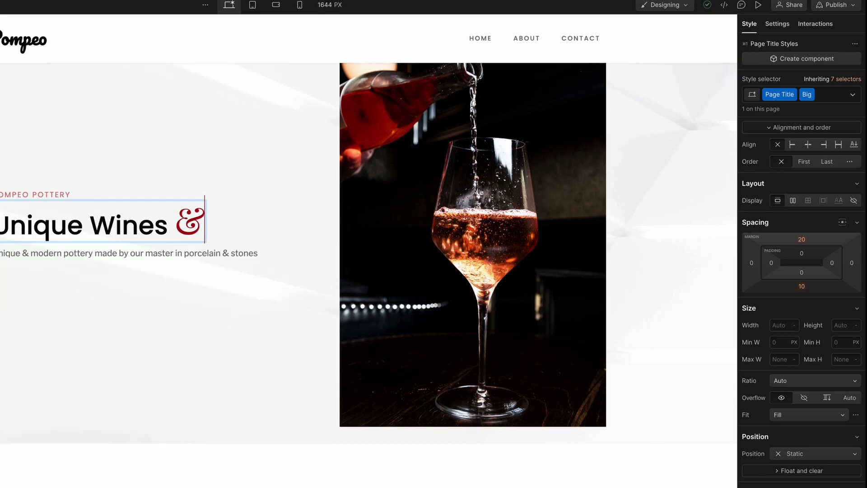
pyautogui.write('Cham')
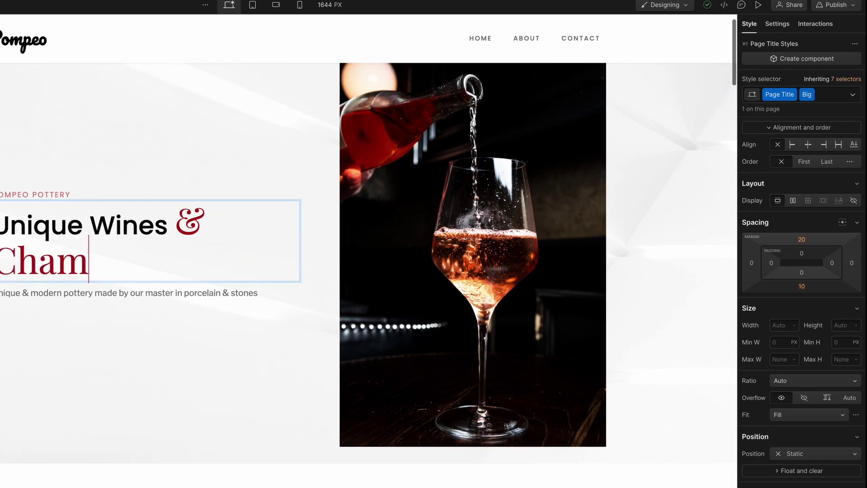
pyautogui.press('BackSpace')
pyautogui.press('BackSpace')
pyautogui.write('am')
pyautogui.press('BackSpace')
pyautogui.press('BackSpace')
pyautogui.press('BackSpace')
pyautogui.press('BackSpace')
pyautogui.write('SChamp')
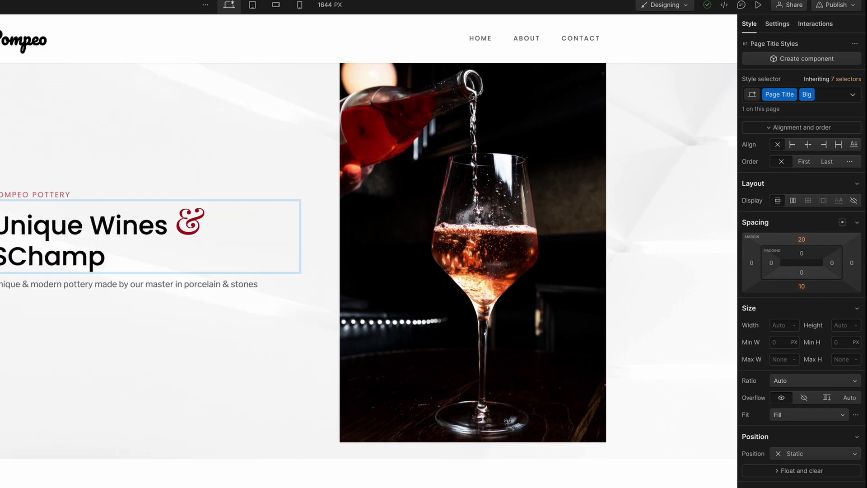
pyautogui.write('agnes')
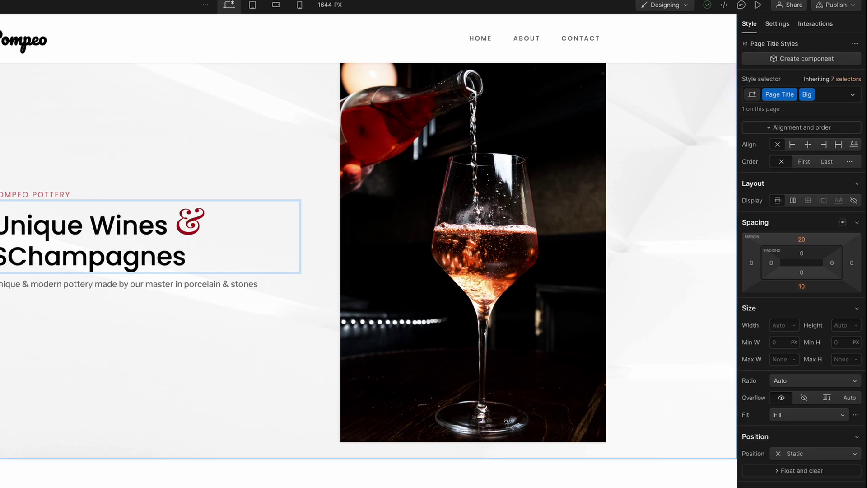
pyautogui.click(6, 255)
pyautogui.press('BackSpace')
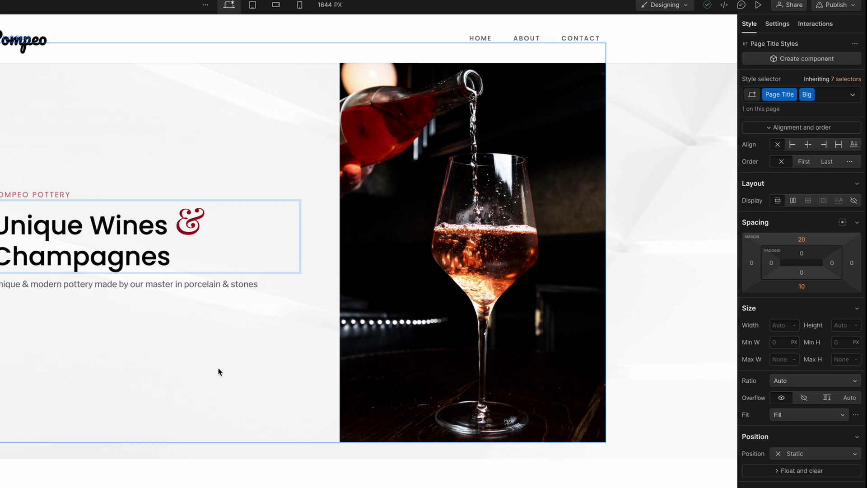
pyautogui.click(194, 347)
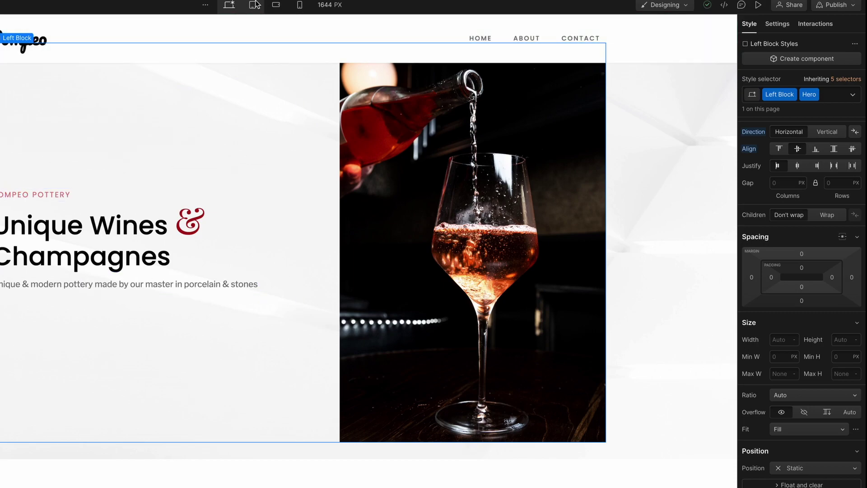
# Switch to the Mobile Landscape breakpoint and select the hero wine photo
pyautogui.click(254, 5)
pyautogui.scroll(-3, 374, 223)
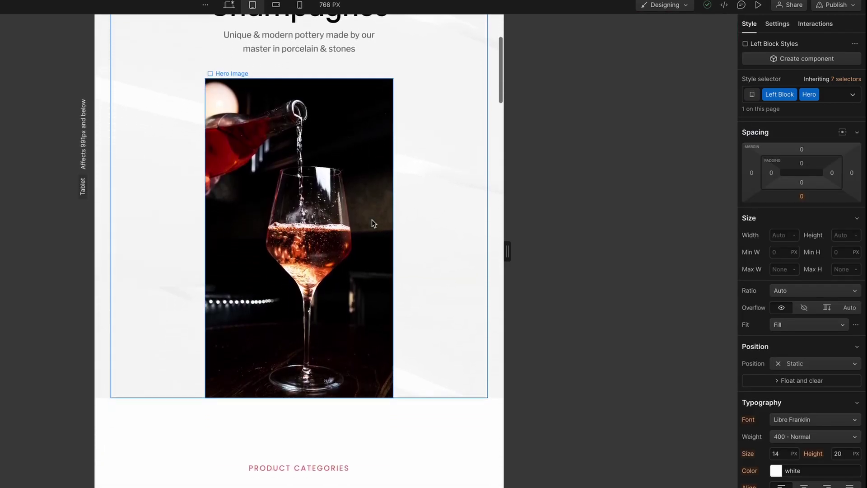
pyautogui.scroll(3, 373, 222)
pyautogui.scroll(-2, 373, 222)
pyautogui.scroll(2, 373, 222)
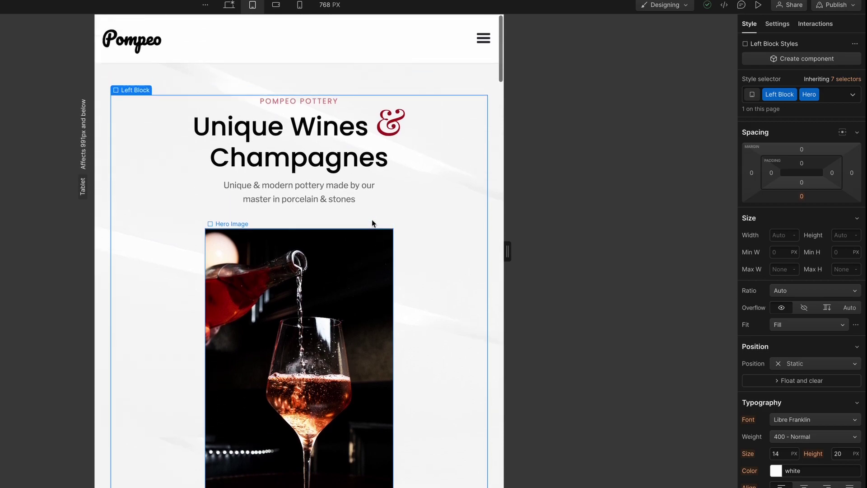
pyautogui.click(276, 5)
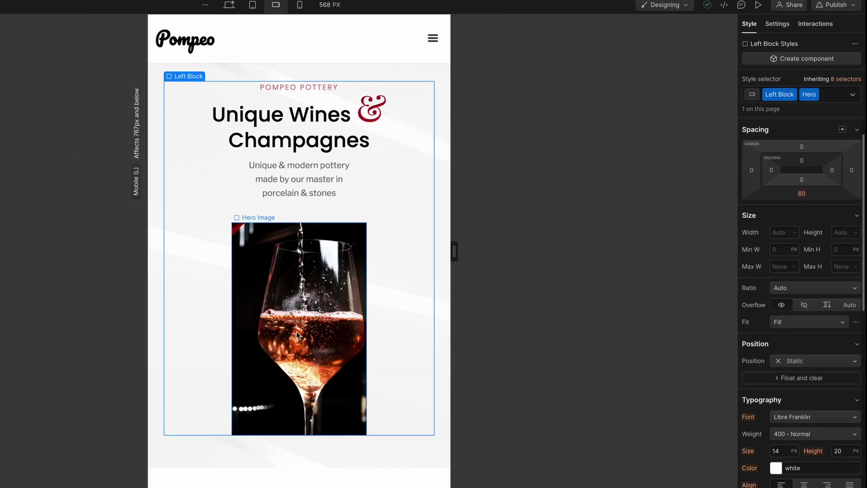
pyautogui.click(290, 337)
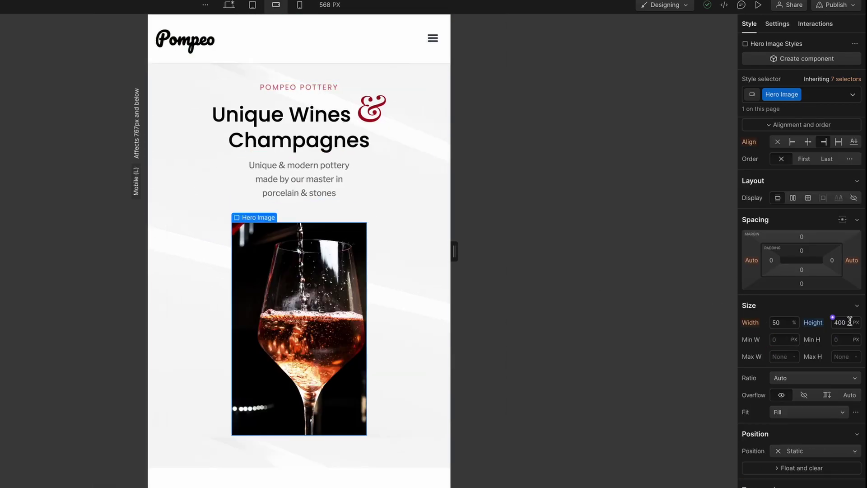
pyautogui.scroll(-2, 826, 355)
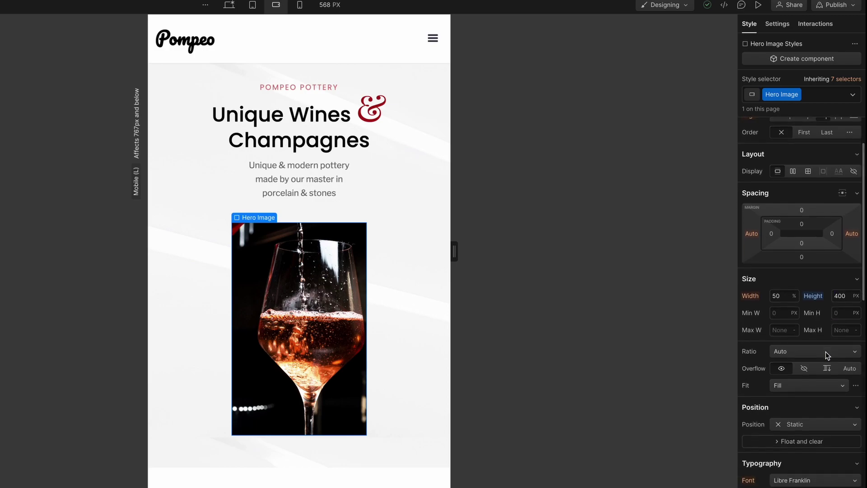
pyautogui.scroll(-3, 827, 355)
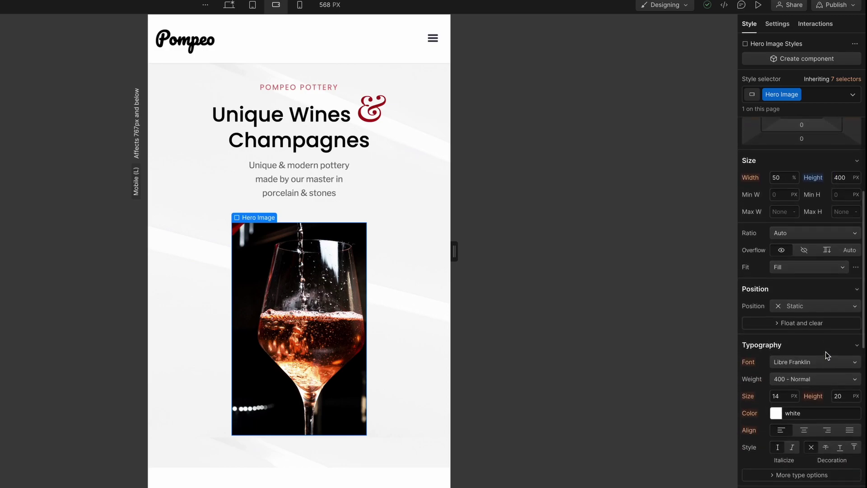
pyautogui.scroll(-5, 827, 356)
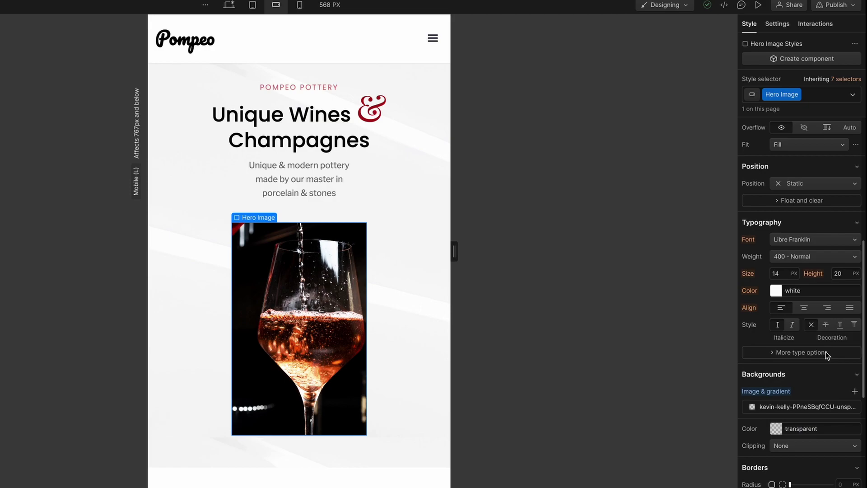
# Set the photo's background size to Cover and keep its height at 400 px
pyautogui.click(790, 402)
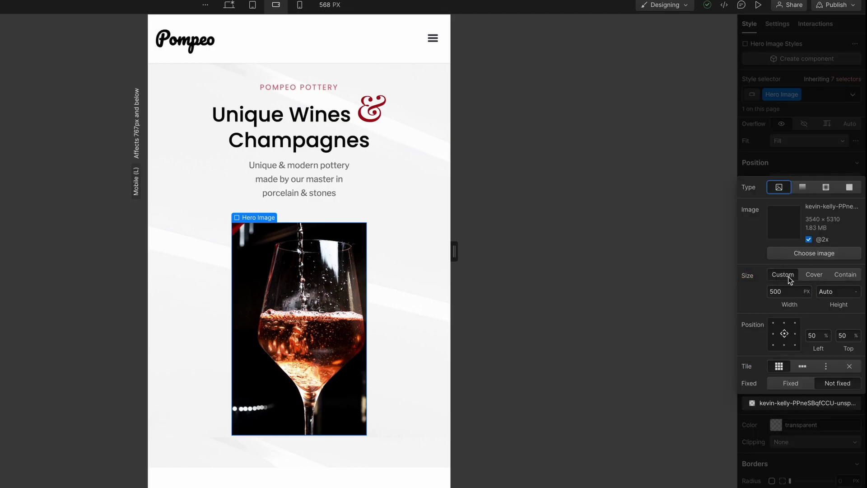
pyautogui.click(814, 275)
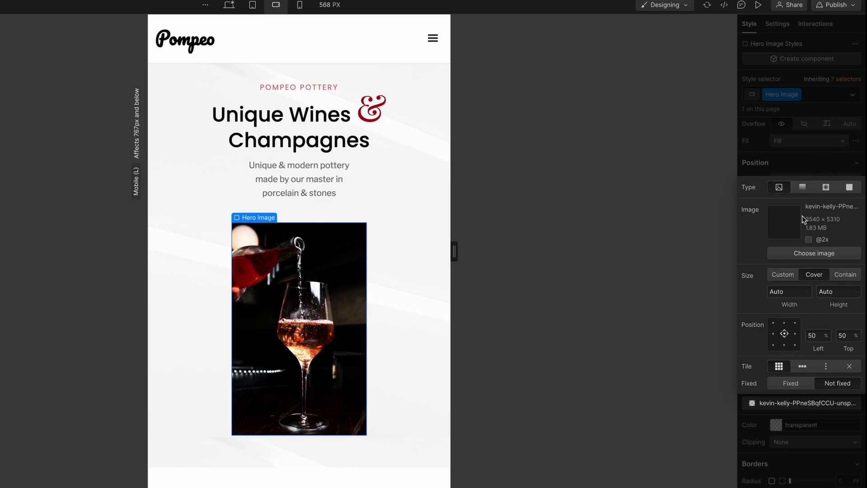
pyautogui.click(772, 164)
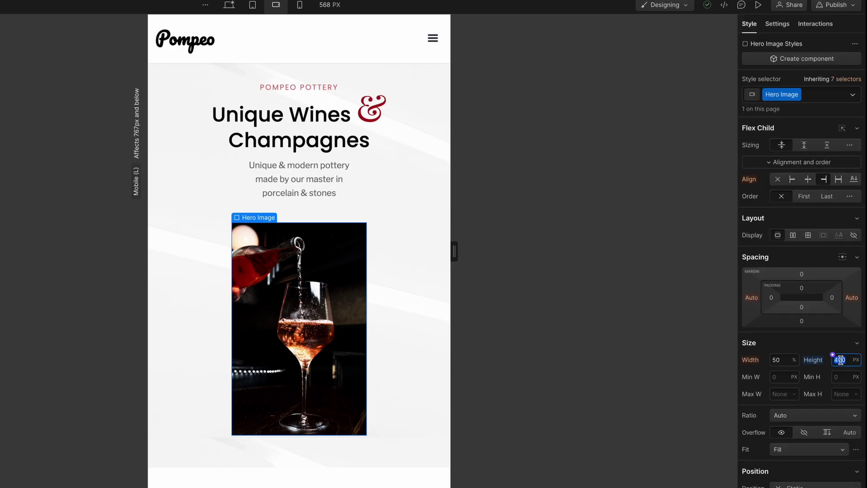
pyautogui.press('Up')
pyautogui.press('Up')
pyautogui.press('Up')
pyautogui.press('Up')
pyautogui.press('Up')
pyautogui.press('Up')
pyautogui.press('Up')
pyautogui.press('Up')
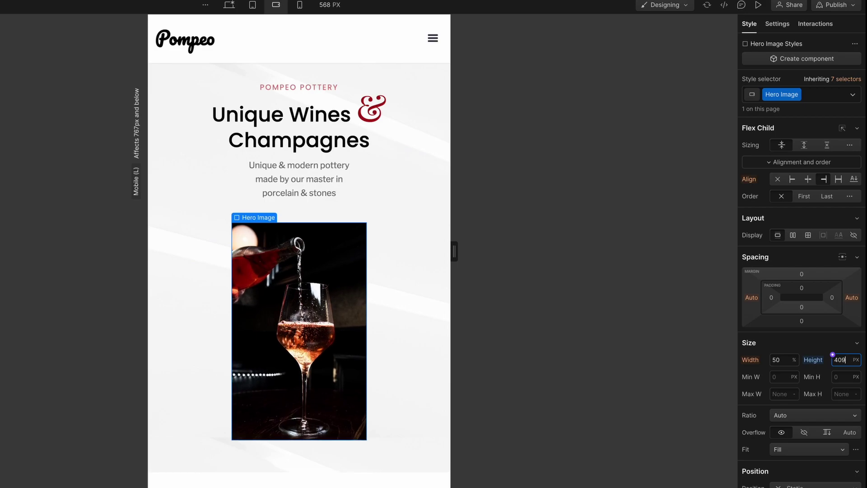
pyautogui.press('Down')
pyautogui.press('Down')
pyautogui.press('Down')
pyautogui.press('Down')
pyautogui.press('Down')
pyautogui.press('Down')
pyautogui.press('Down')
pyautogui.press('Down')
pyautogui.press('Down')
pyautogui.press('Down')
pyautogui.press('Down')
pyautogui.press('Down')
pyautogui.press('Down')
pyautogui.press('Down')
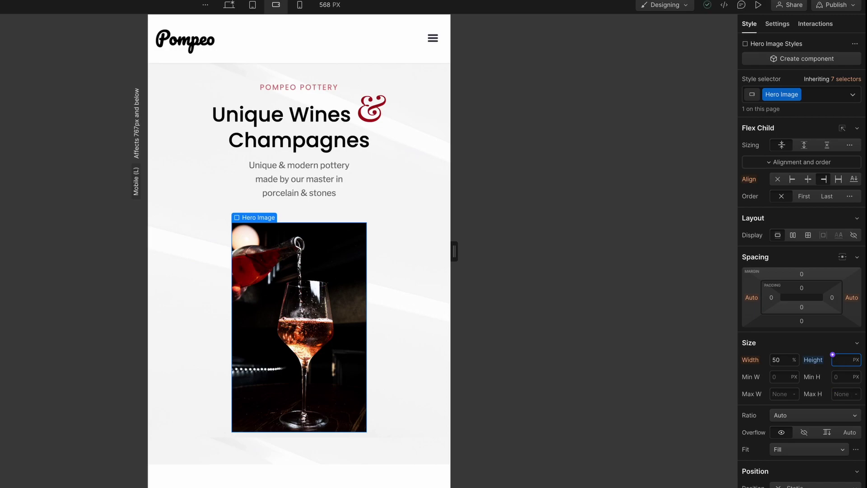
pyautogui.press('Return')
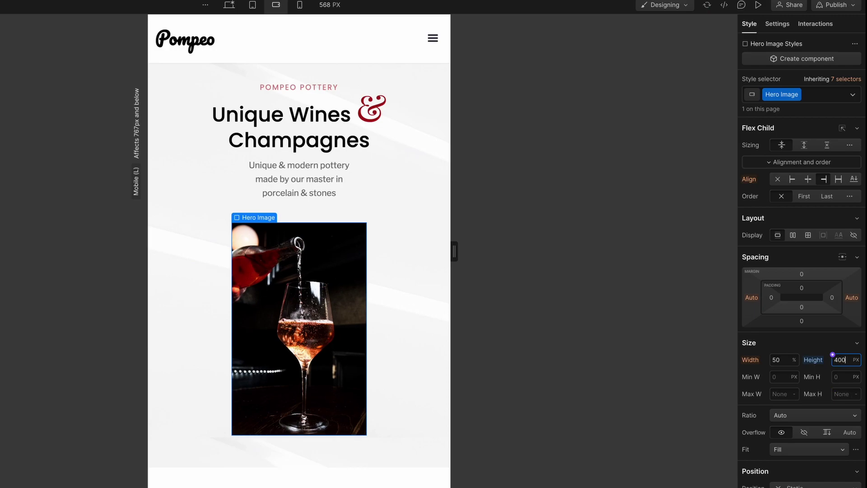
# At the Mobile Portrait breakpoint, set the hero photo's background size to Cover
pyautogui.click(299, 5)
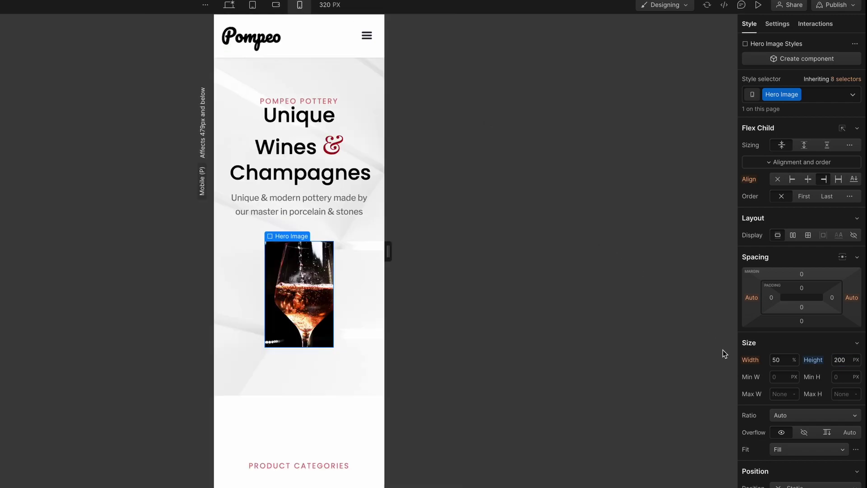
pyautogui.scroll(-5, 831, 439)
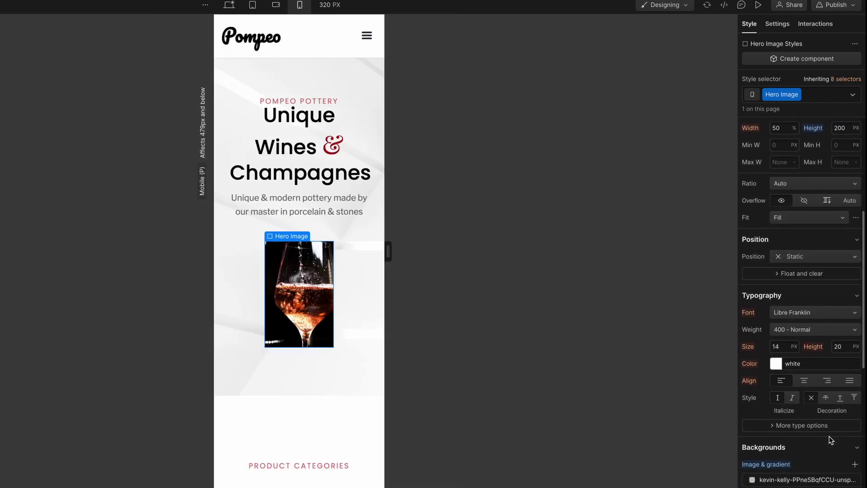
pyautogui.click(795, 468)
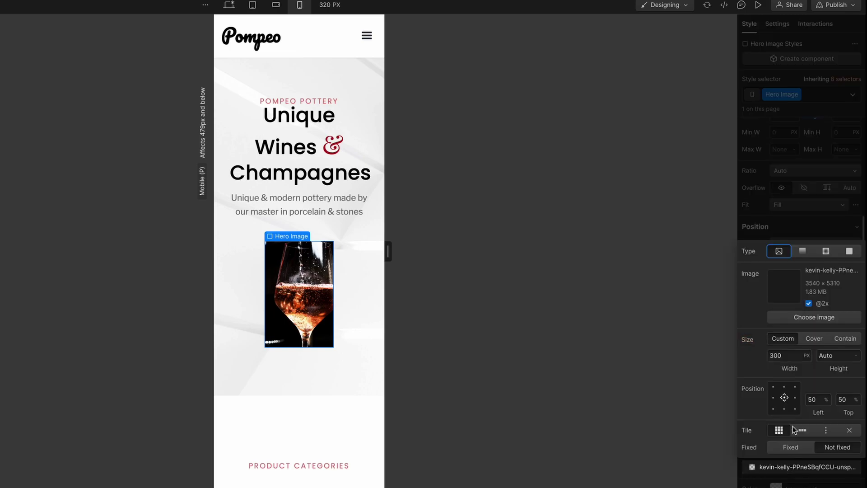
pyautogui.click(812, 339)
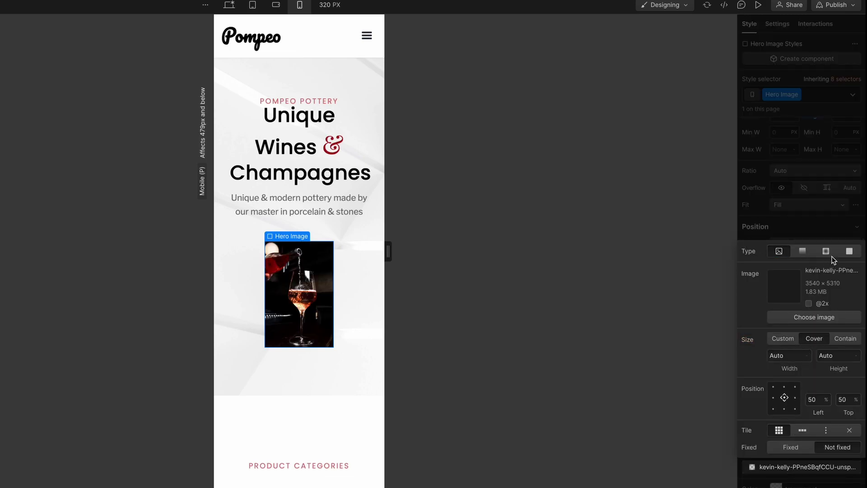
pyautogui.click(808, 231)
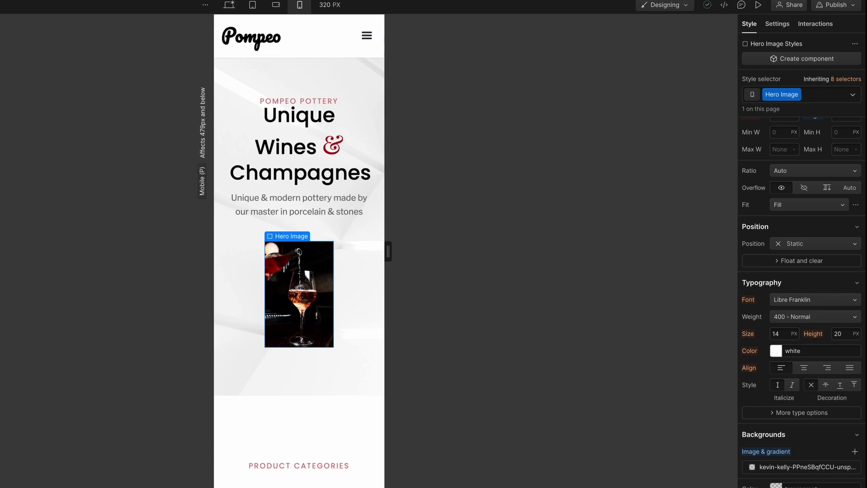
# Set the hero photo to 100% width and 400 px height
pyautogui.scroll(5, 778, 349)
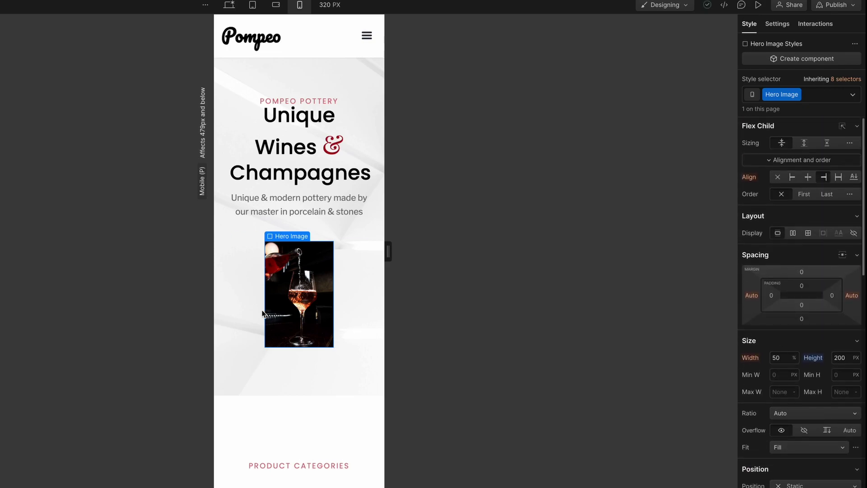
pyautogui.click(779, 356)
pyautogui.write('100')
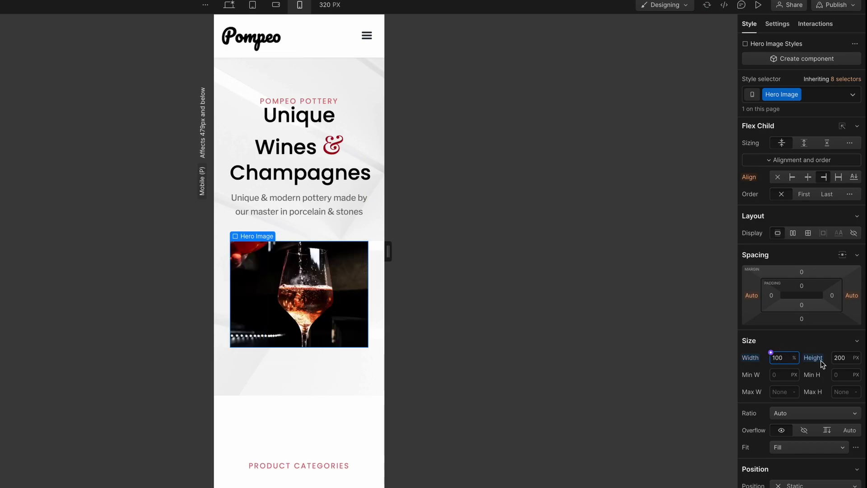
pyautogui.click(839, 357)
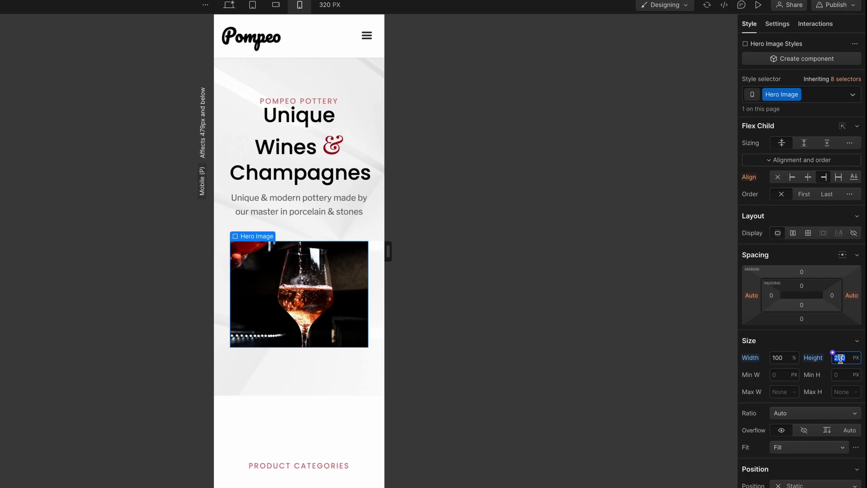
pyautogui.write('400')
pyautogui.press('Return')
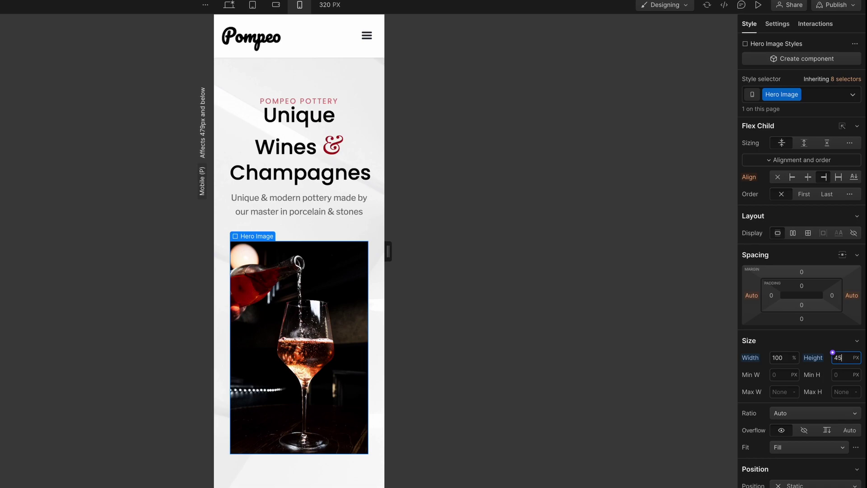
pyautogui.press('Return')
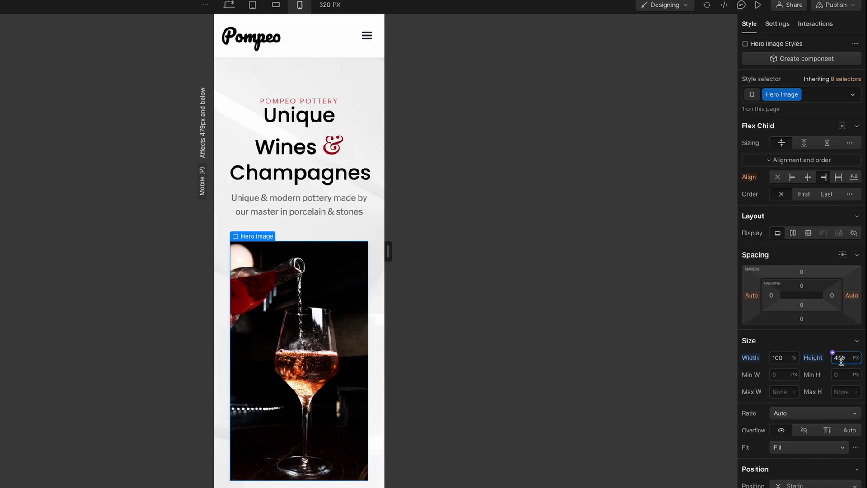
pyautogui.hotkey('ctrl', 'z')
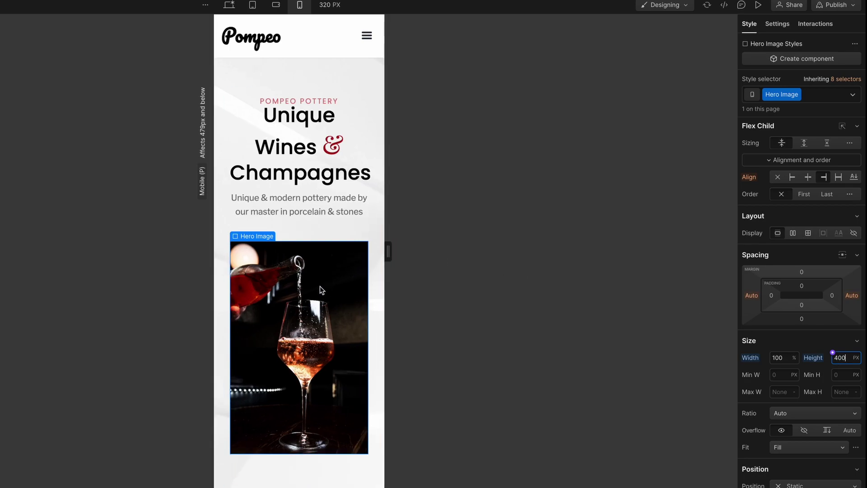
pyautogui.scroll(-3, 321, 289)
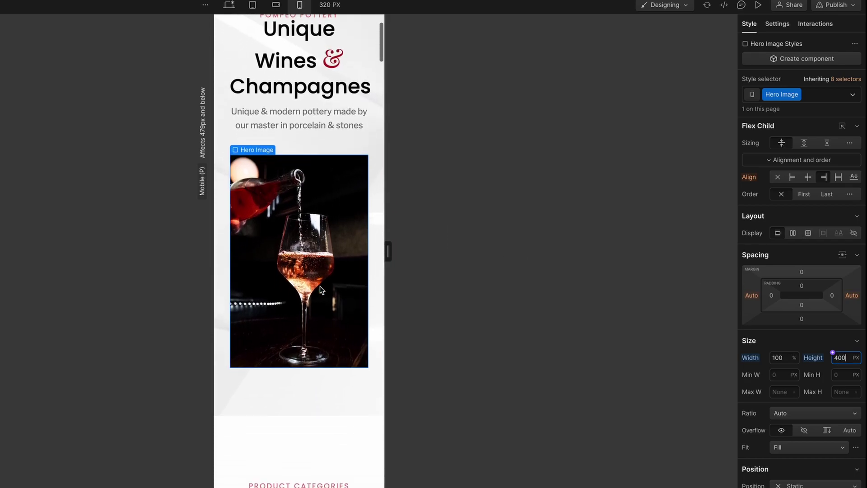
pyautogui.scroll(3, 321, 289)
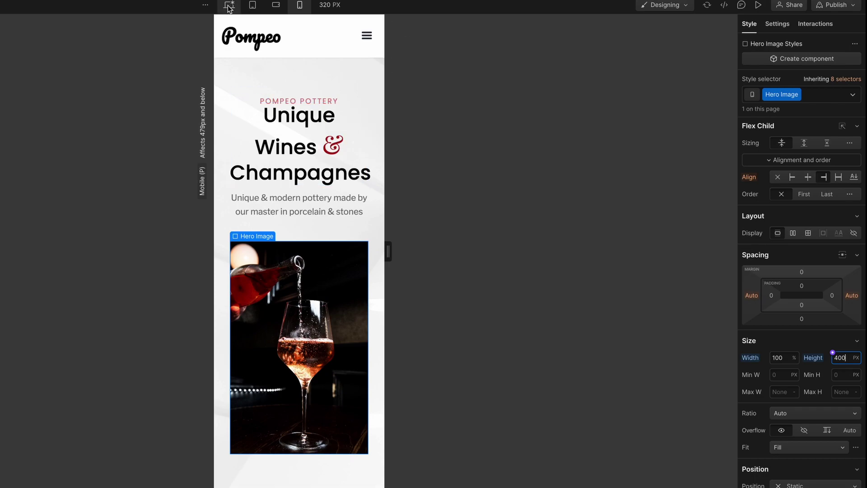
# Check the Landscape and Tablet layouts, then return to Desktop
pyautogui.click(276, 7)
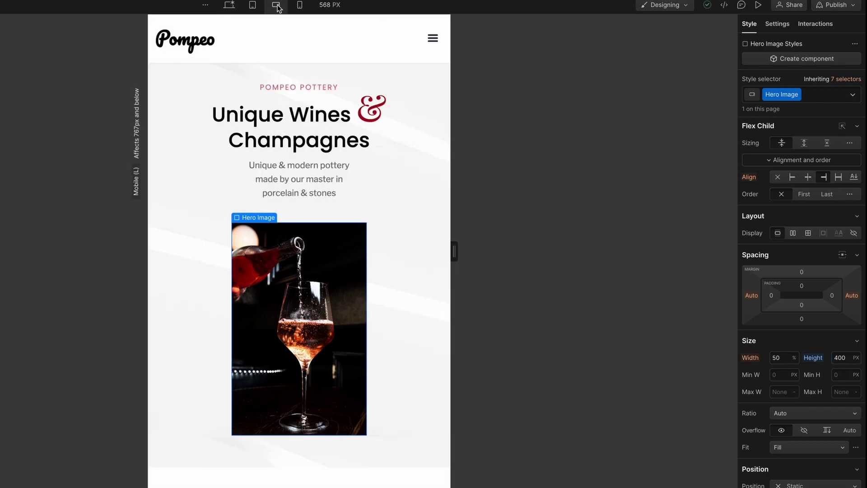
pyautogui.click(254, 6)
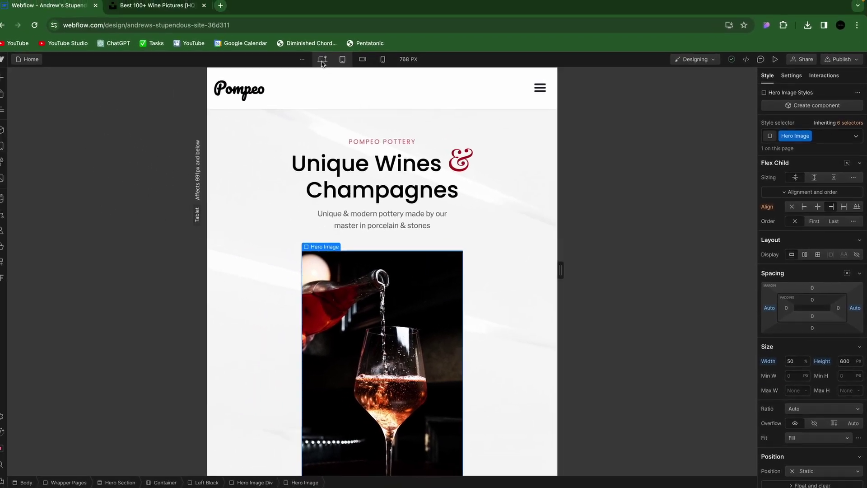
pyautogui.click(322, 62)
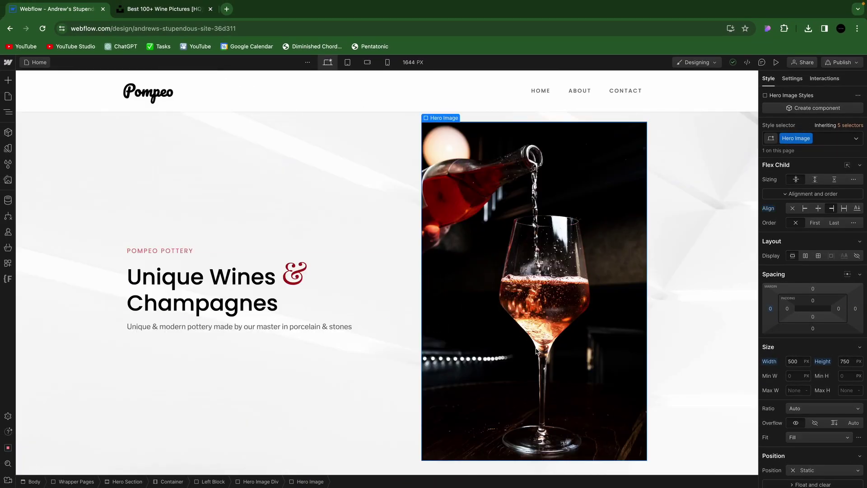
# Open ChatGPT in a new browser tab and ask for 'wine bar names'
pyautogui.click(226, 9)
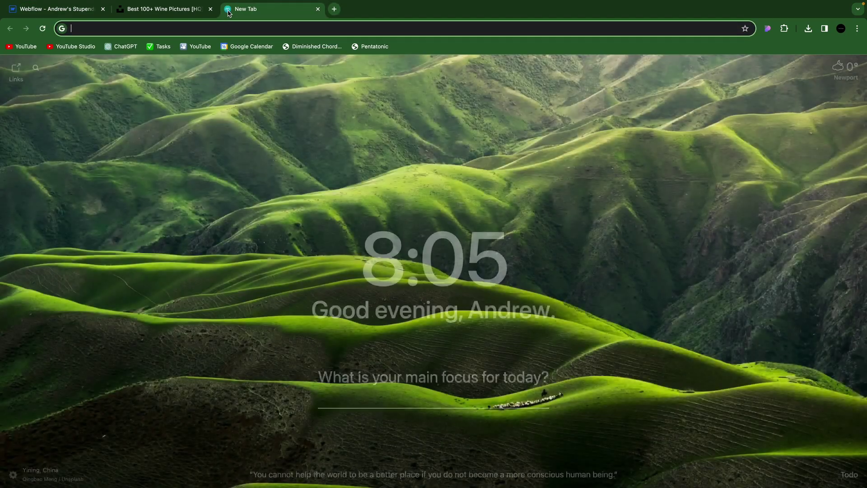
pyautogui.click(121, 46)
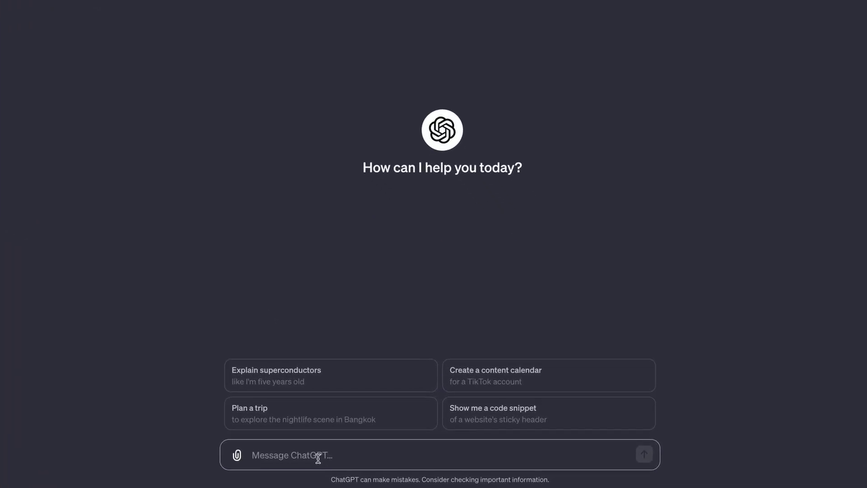
pyautogui.write('w')
pyautogui.write('ine bar names')
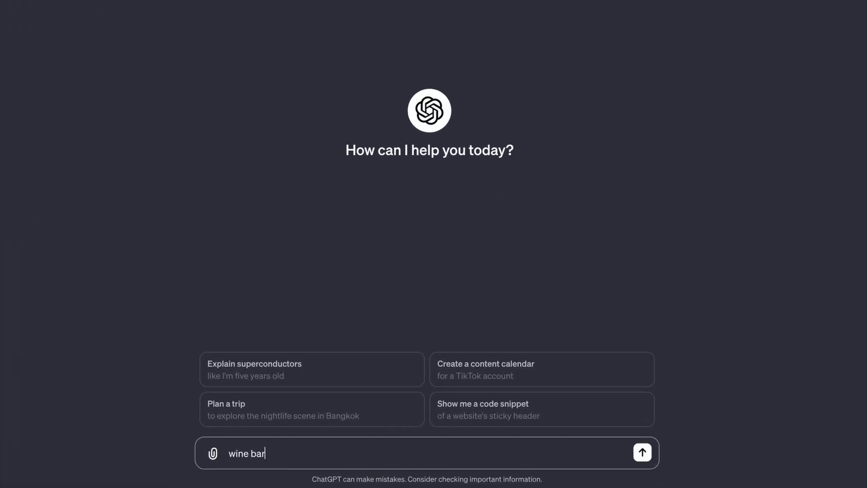
pyautogui.press('Return')
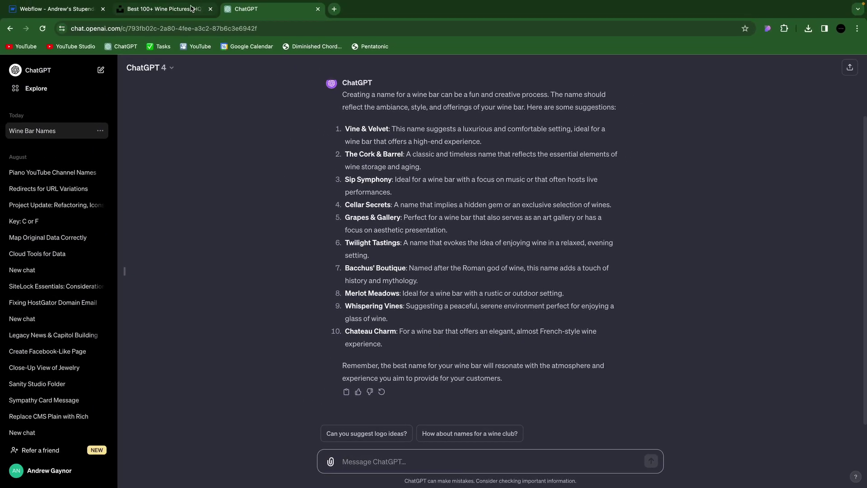
# Change the hero's small top label from POMPEO POTTERY to MERLOT MEADOWS
pyautogui.click(49, 10)
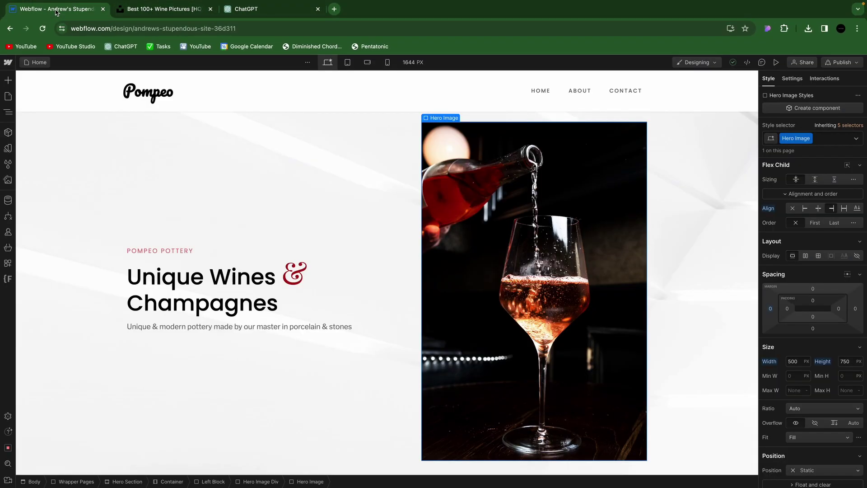
pyautogui.click(149, 251)
pyautogui.click(148, 250)
pyautogui.tripleClick(147, 250)
pyautogui.write('M')
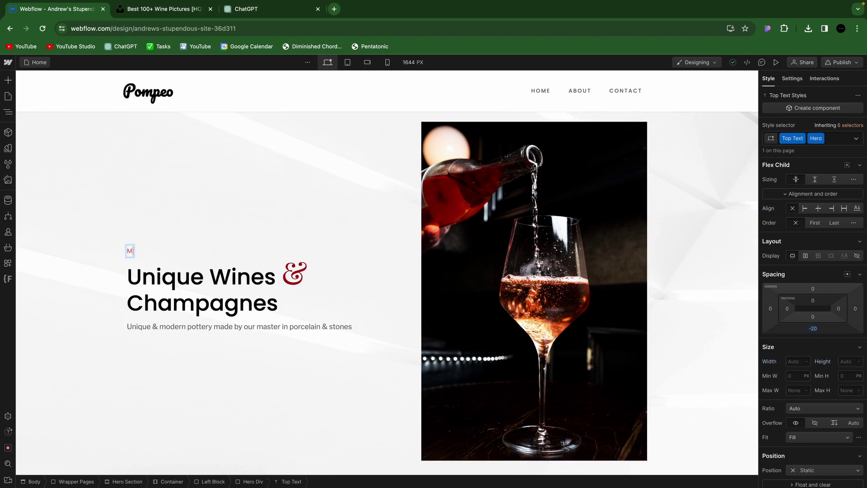
pyautogui.write('ERLOT MEADOWS')
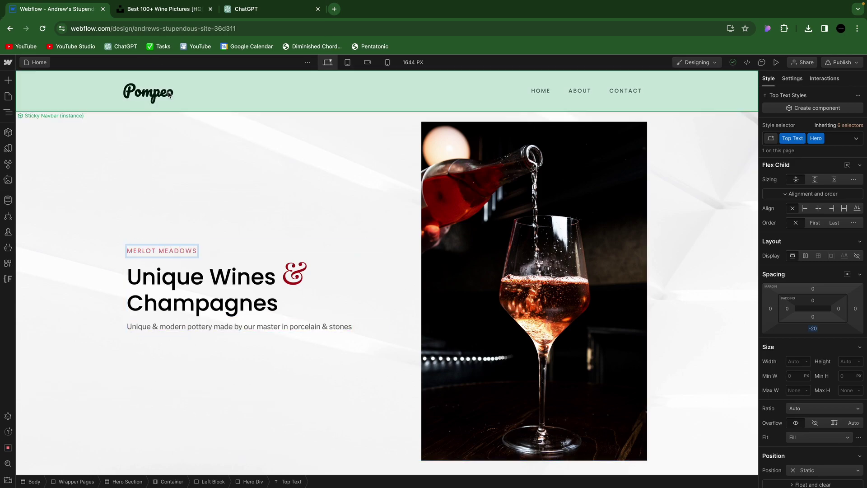
pyautogui.click(255, 199)
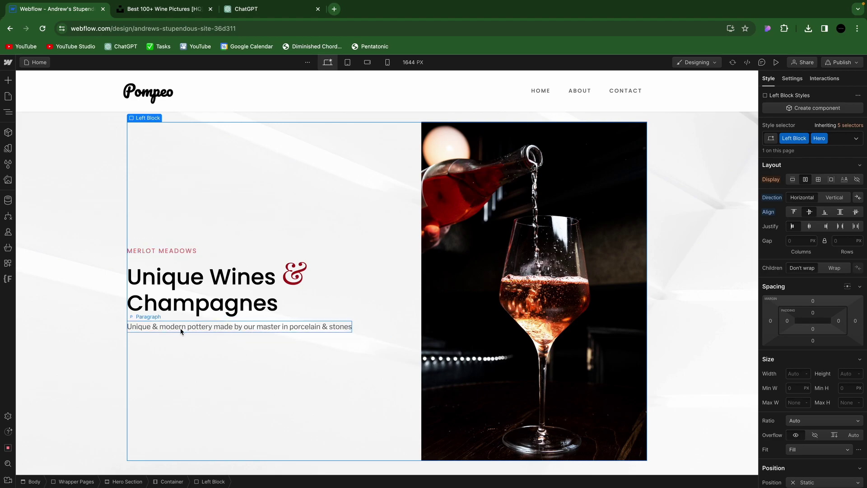
# Ask ChatGPT for a 'tagline for merlot meadows' and copy 'Discover the Delight in Every Pour'
pyautogui.click(265, 10)
pyautogui.write('tagline for m')
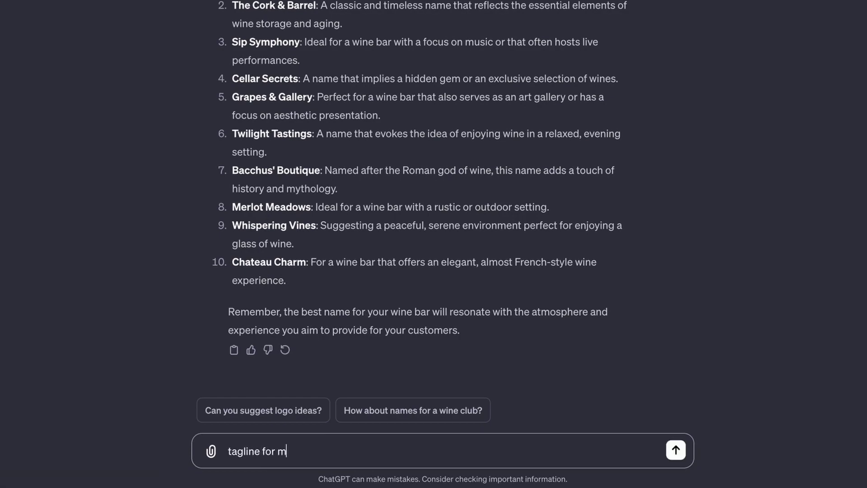
pyautogui.write('erlot meadows')
pyautogui.press('Return')
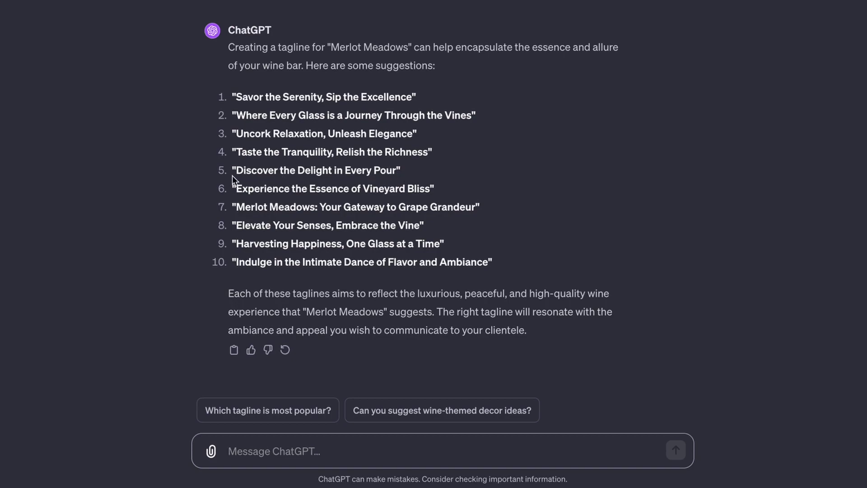
pyautogui.moveTo(239, 169); pyautogui.dragTo(397, 172)
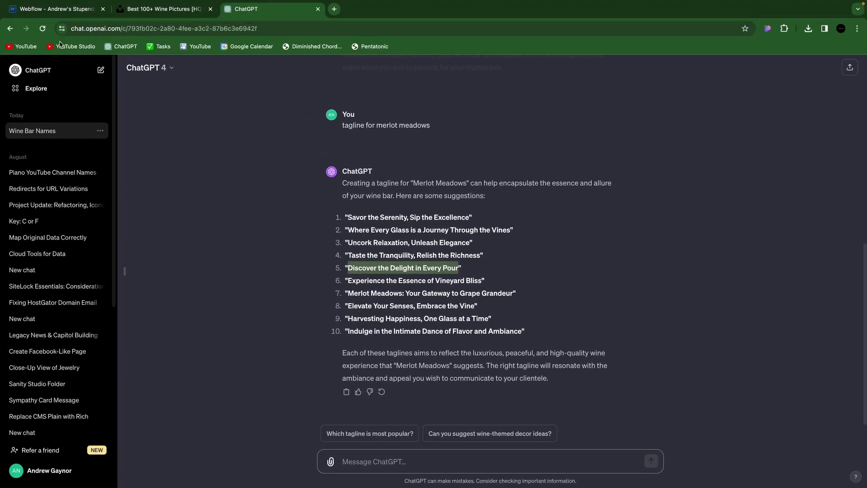
# Replace the hero description with the pasted tagline 'Discover the Delight in Every Pour' in non-bold text
pyautogui.click(53, 9)
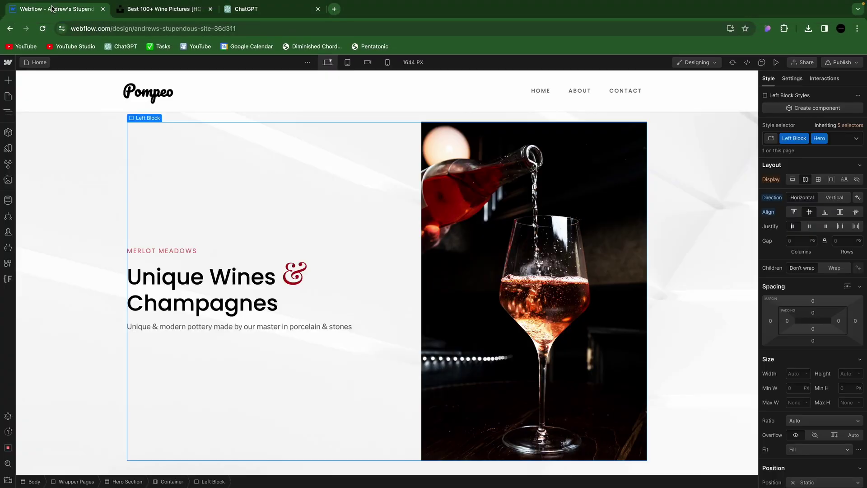
pyautogui.click(201, 324)
pyautogui.doubleClick(200, 324)
pyautogui.tripleClick(200, 325)
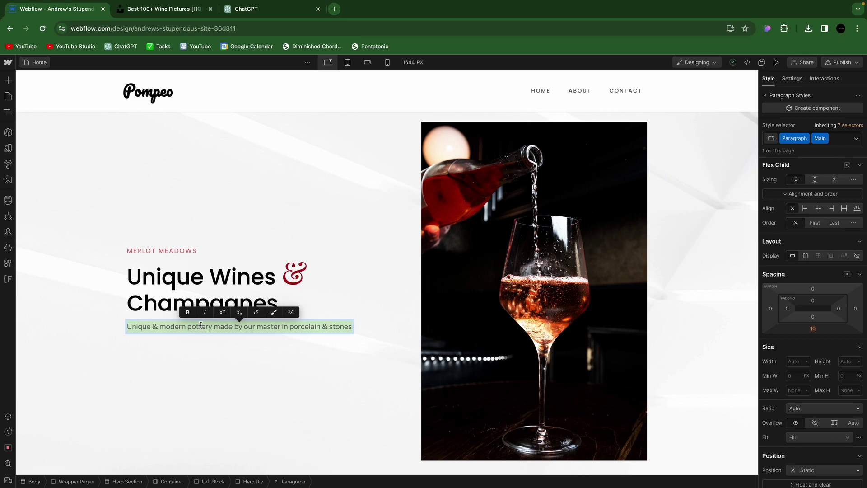
pyautogui.write('Discover the Delight In Every Pour')
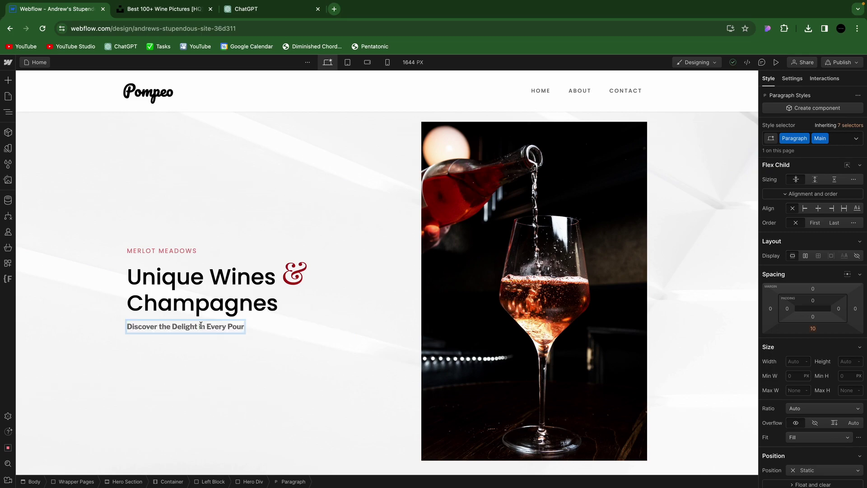
pyautogui.tripleClick(200, 326)
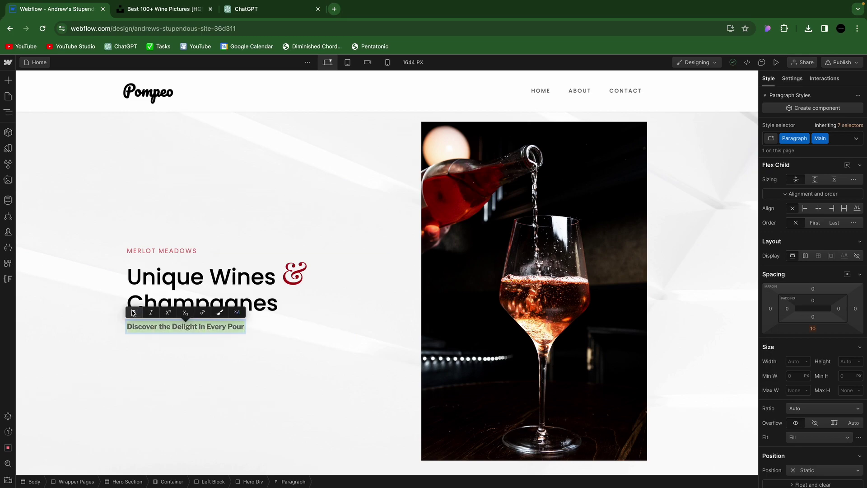
pyautogui.click(133, 312)
pyautogui.click(193, 394)
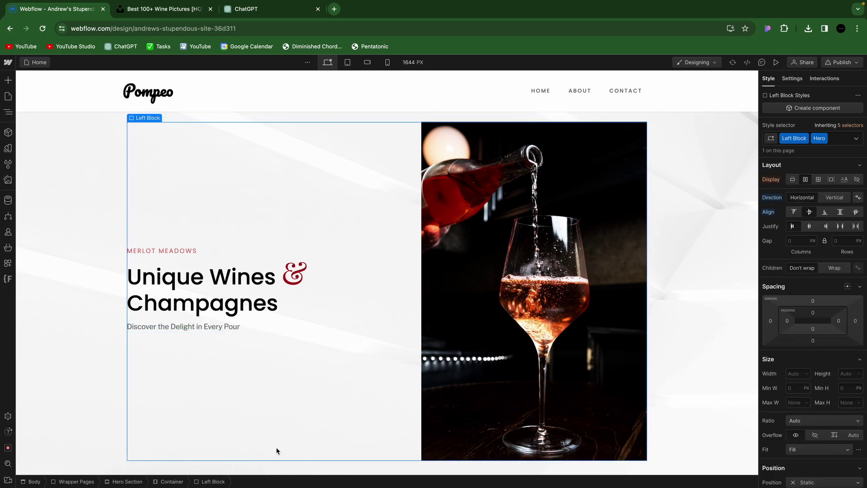
pyautogui.click(63, 381)
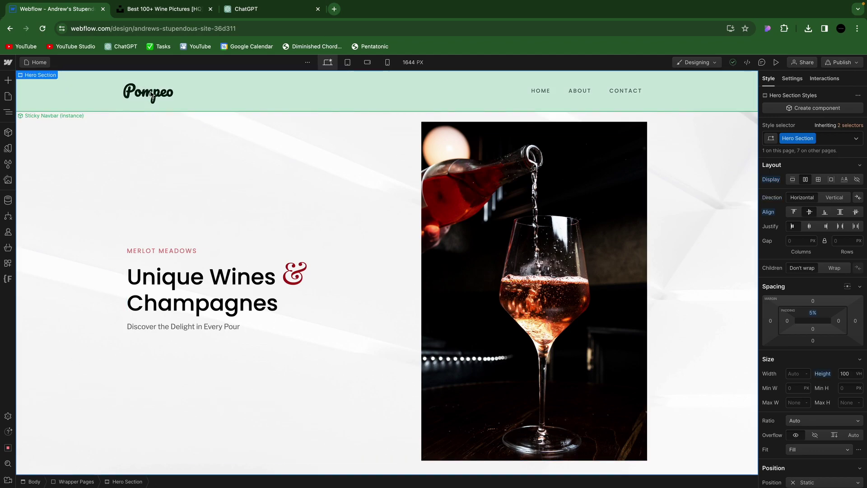
# Search Google for 'free online logo maker' and scroll the results down to LOGO.com
pyautogui.click(334, 9)
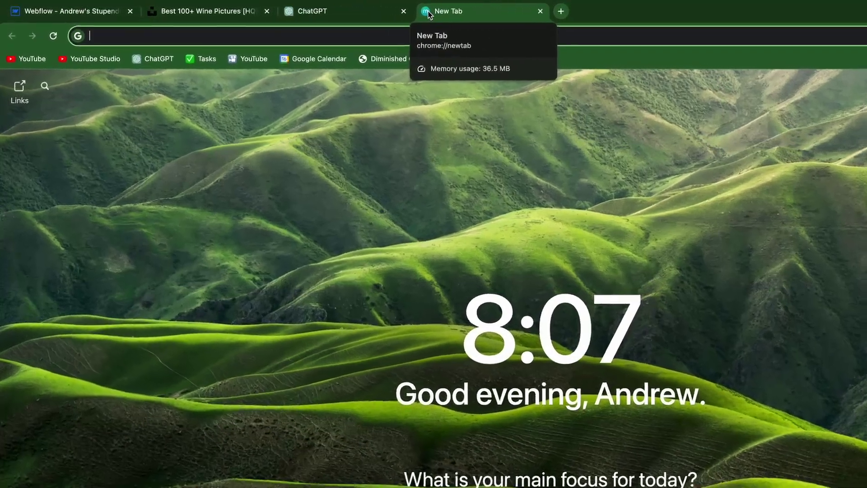
pyautogui.write('free onlin')
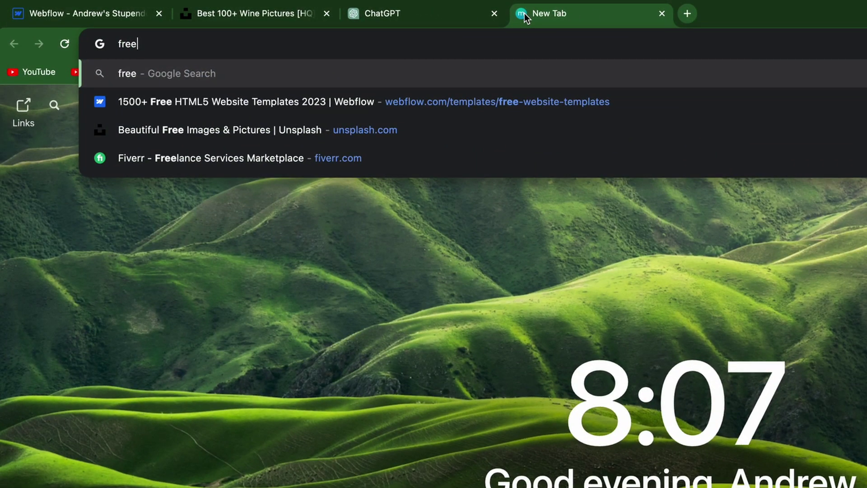
pyautogui.write('e logo maker')
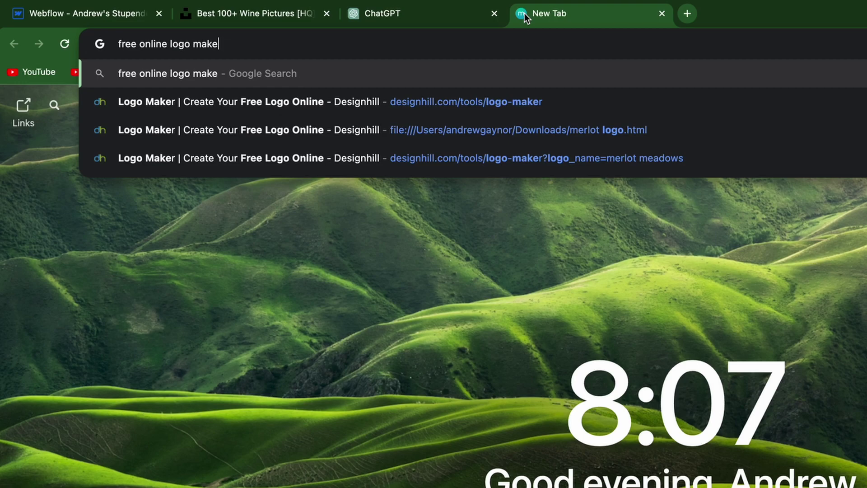
pyautogui.press('Return')
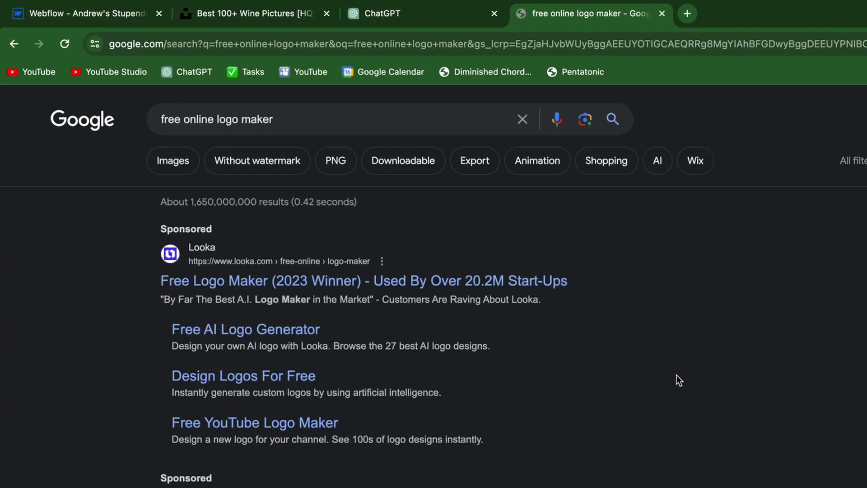
pyautogui.scroll(-10, 695, 416)
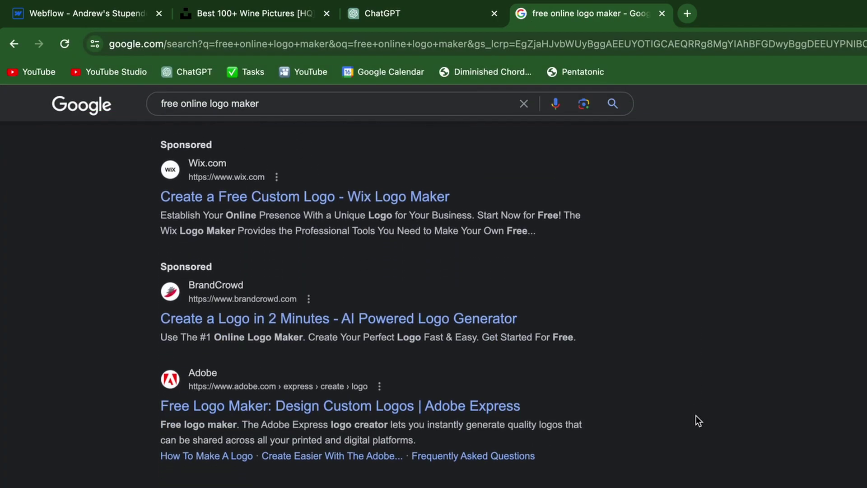
pyautogui.scroll(-4, 695, 416)
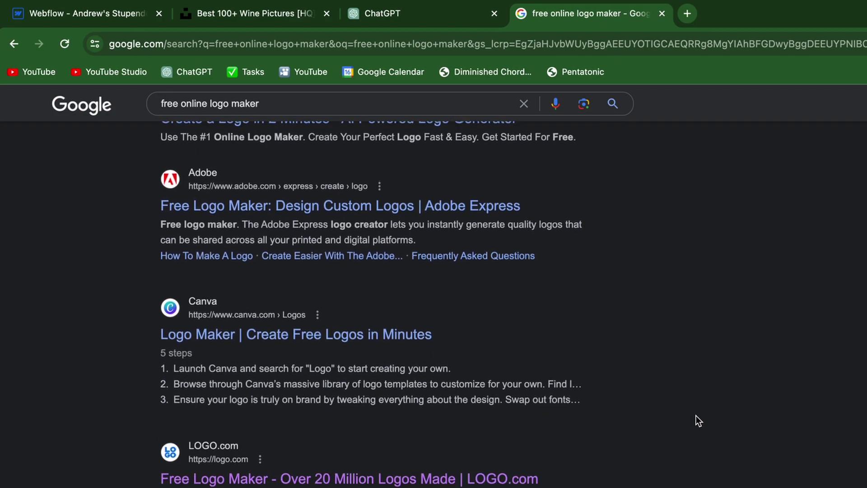
pyautogui.scroll(-4, 696, 415)
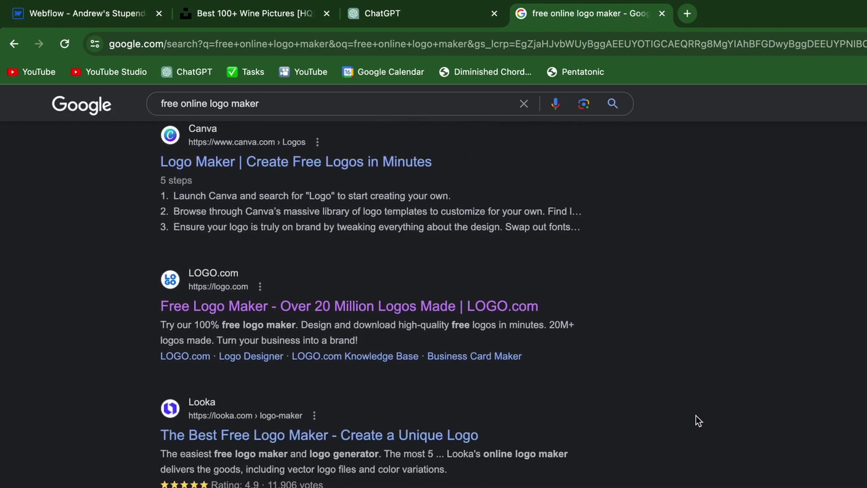
pyautogui.scroll(-6, 696, 416)
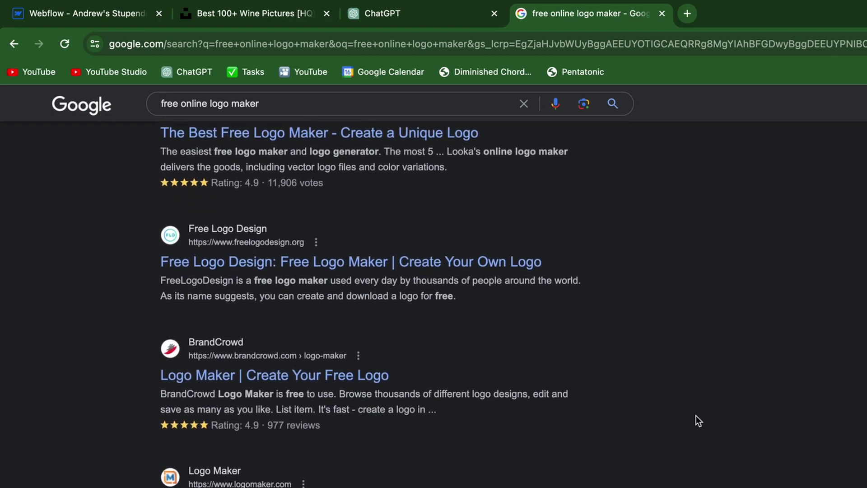
pyautogui.scroll(-3, 695, 415)
pyautogui.scroll(11, 695, 415)
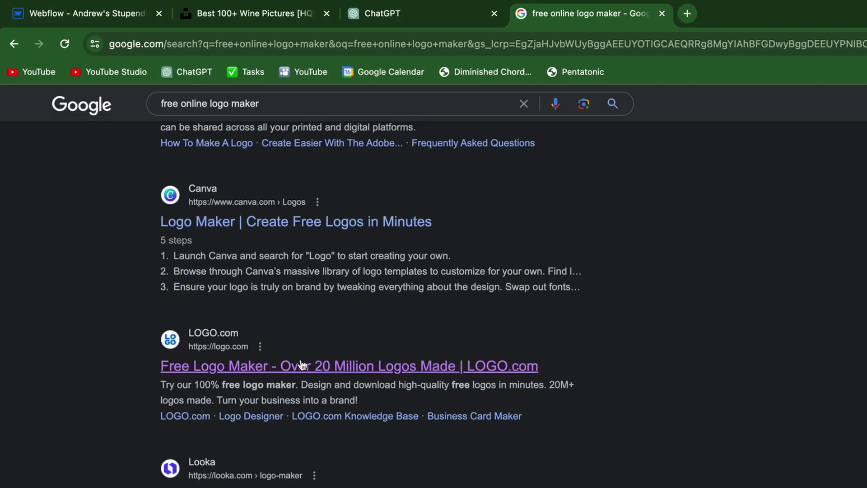
# Start a LOGO.com logo for 'merlot meadows', skipping the slogan and keeping the Brewery/Distillery/Winery industry
pyautogui.click(325, 368)
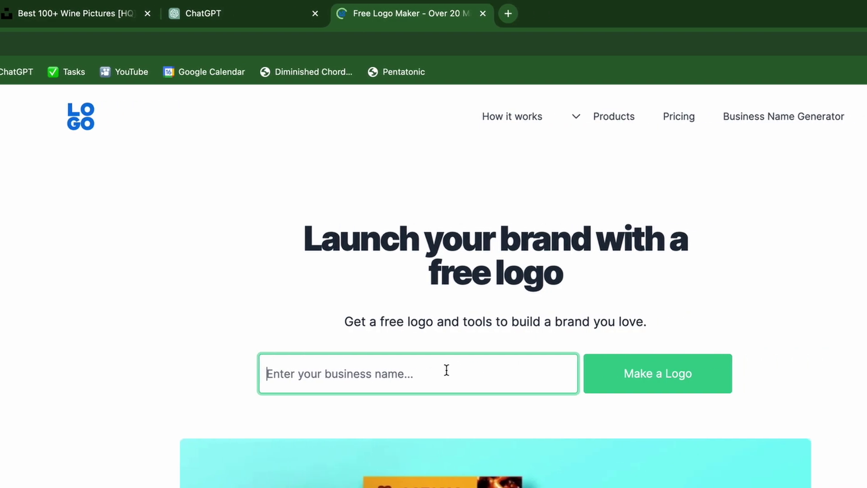
pyautogui.write('merlot meadows')
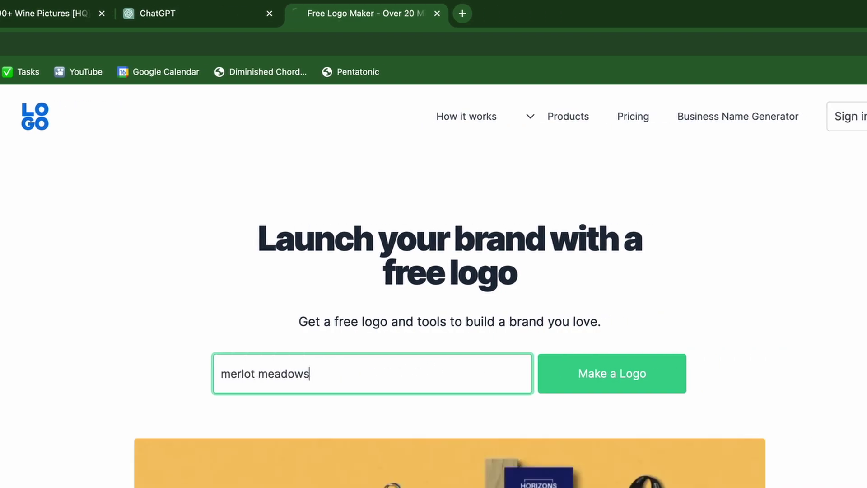
pyautogui.press('Return')
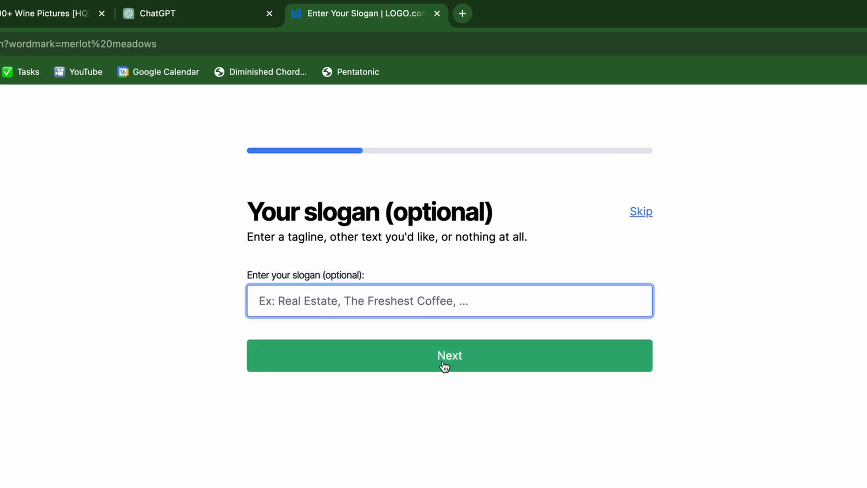
pyautogui.click(640, 212)
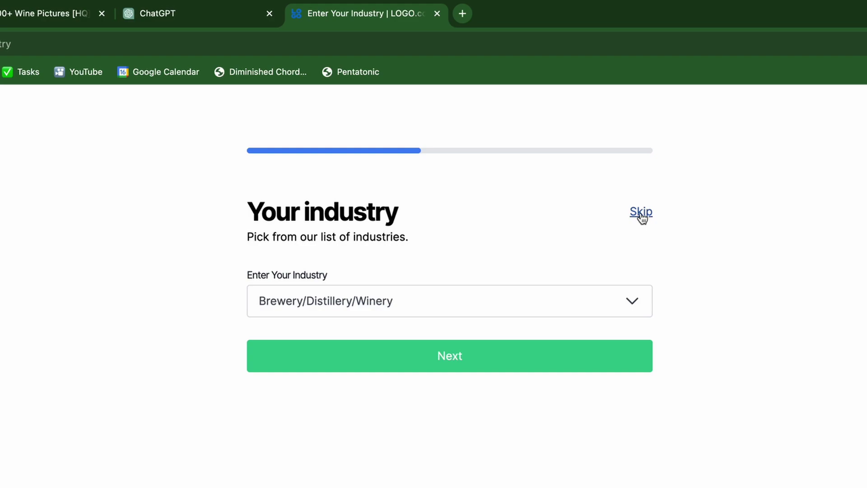
pyautogui.click(481, 368)
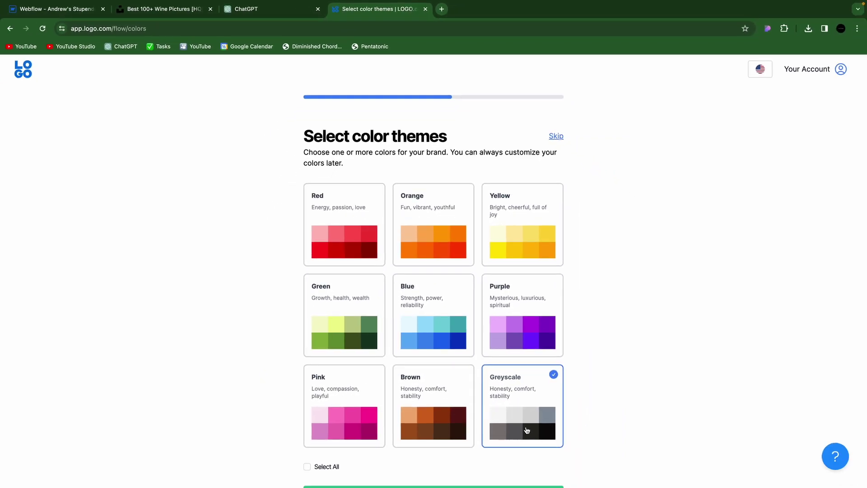
# Pick the Greyscale colour theme for the logo
pyautogui.click(536, 458)
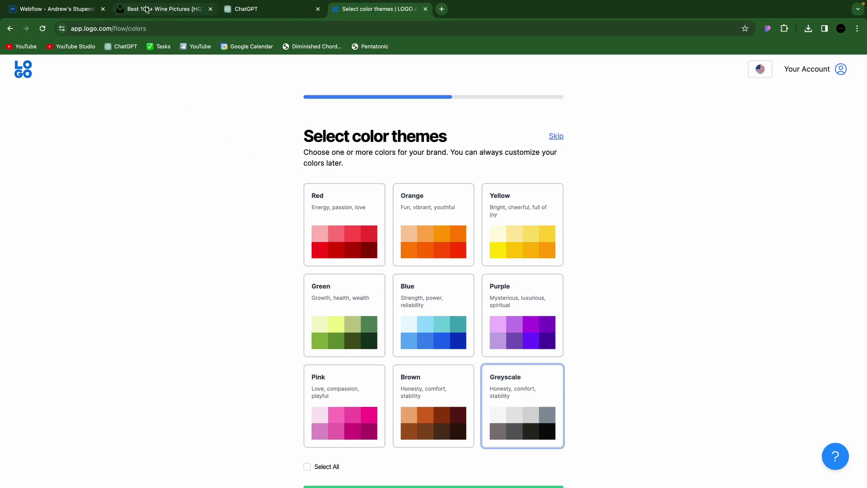
pyautogui.click(70, 8)
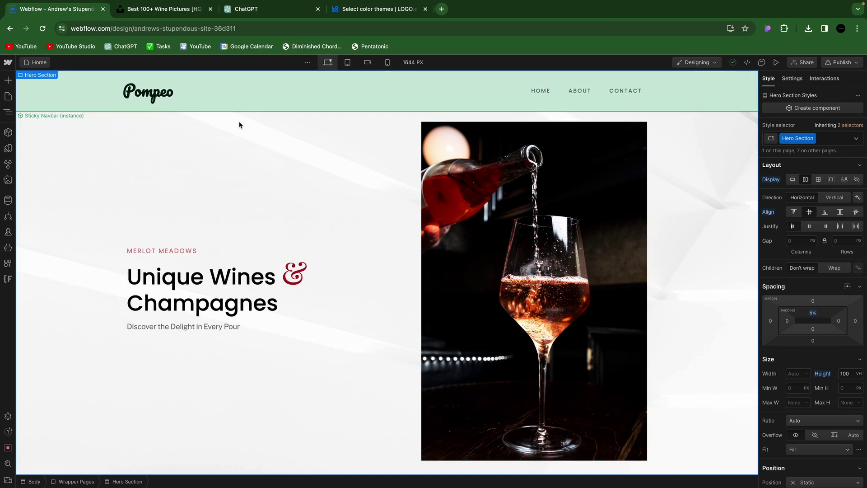
pyautogui.click(391, 13)
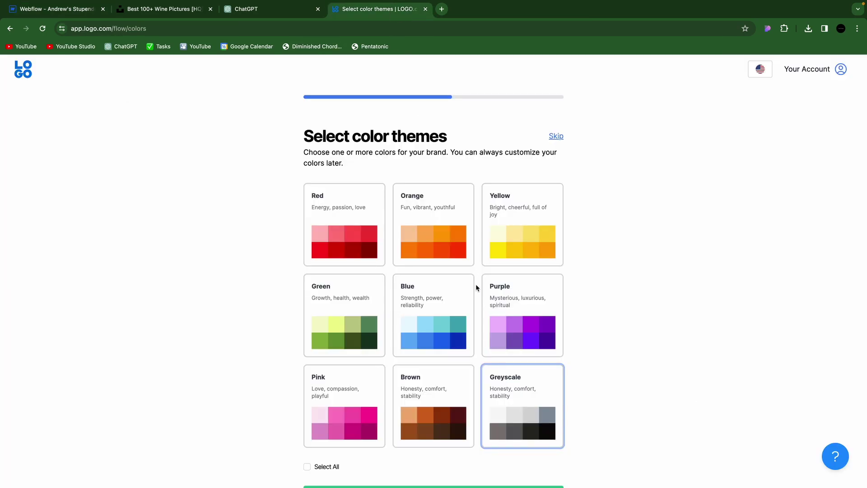
pyautogui.click(518, 425)
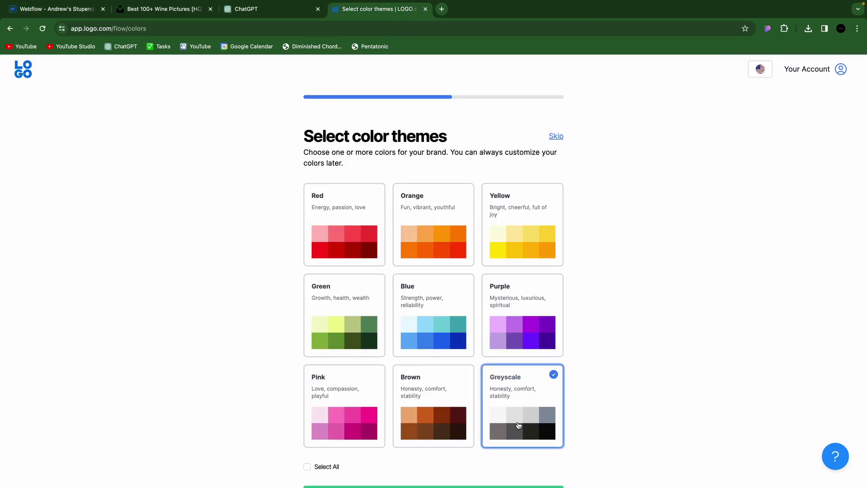
pyautogui.press('Return')
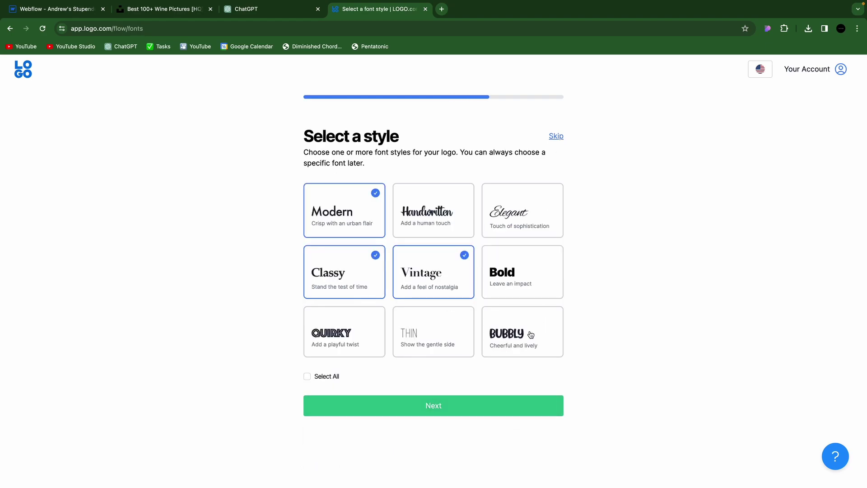
# Keep the Modern, Classy and Vintage font styles and the wine keywords, then generate logo ideas
pyautogui.click(366, 229)
pyautogui.click(366, 229)
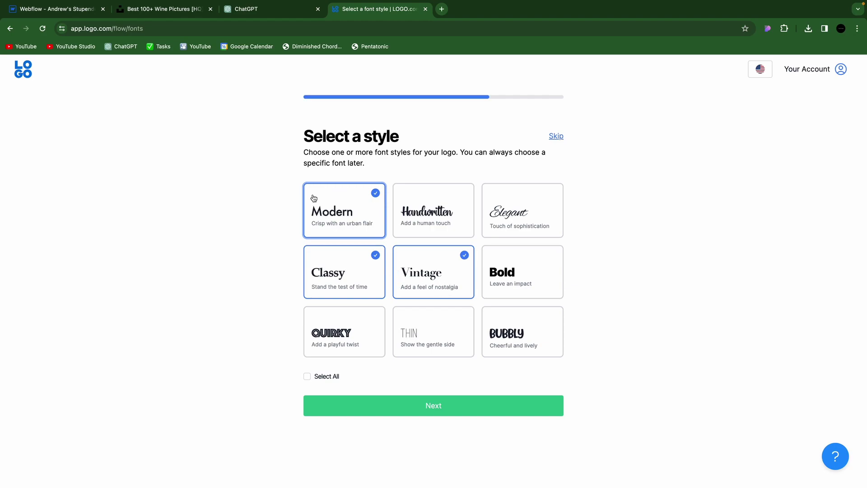
pyautogui.click(436, 407)
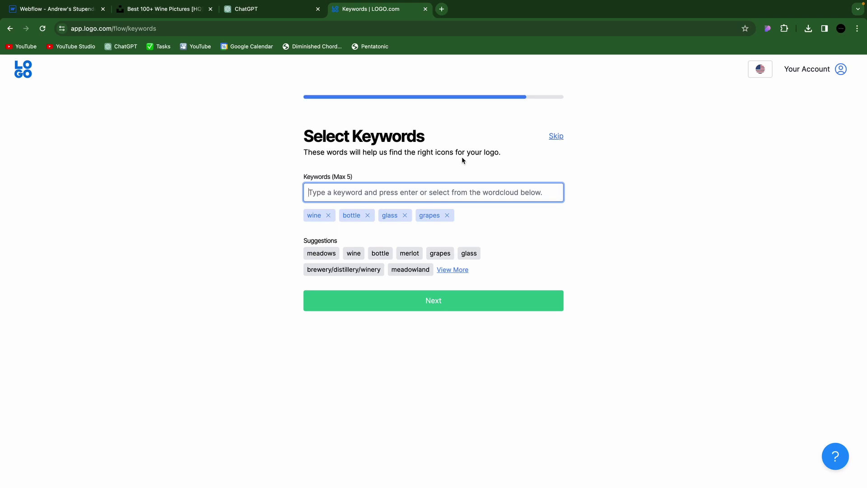
pyautogui.click(444, 309)
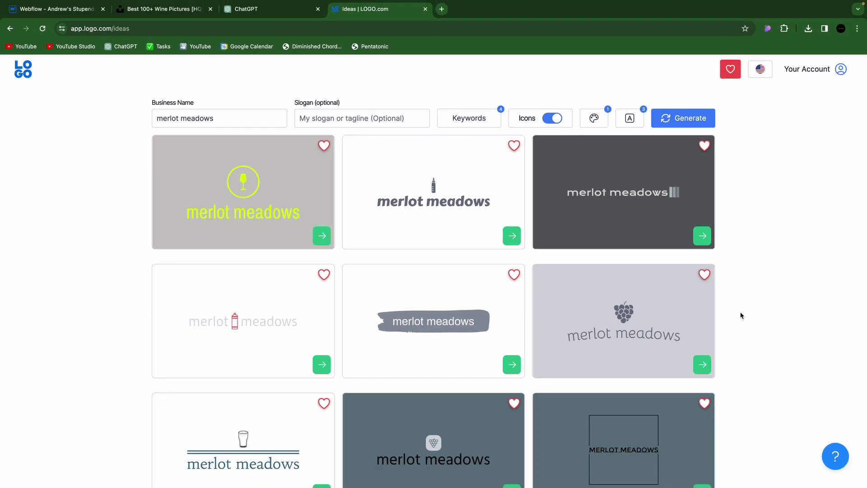
# Scroll the logo ideas and open the grey merlot meadows design with the circled grape icon
pyautogui.scroll(-3, 744, 315)
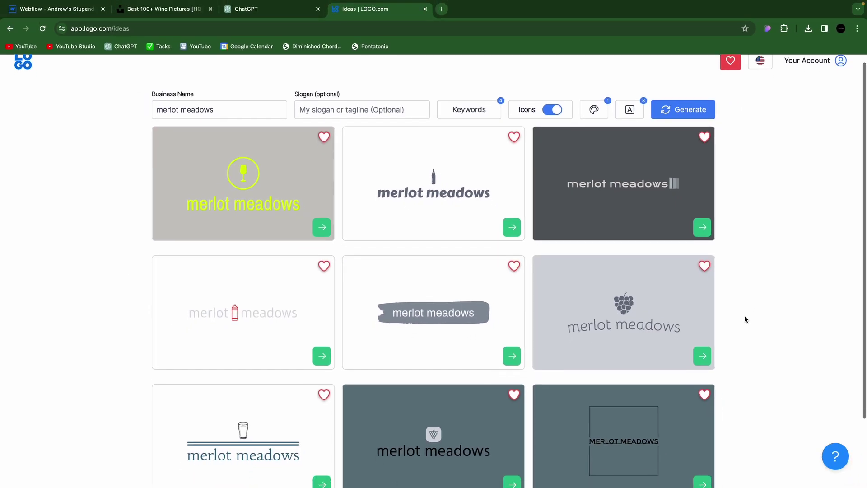
pyautogui.scroll(-3, 745, 316)
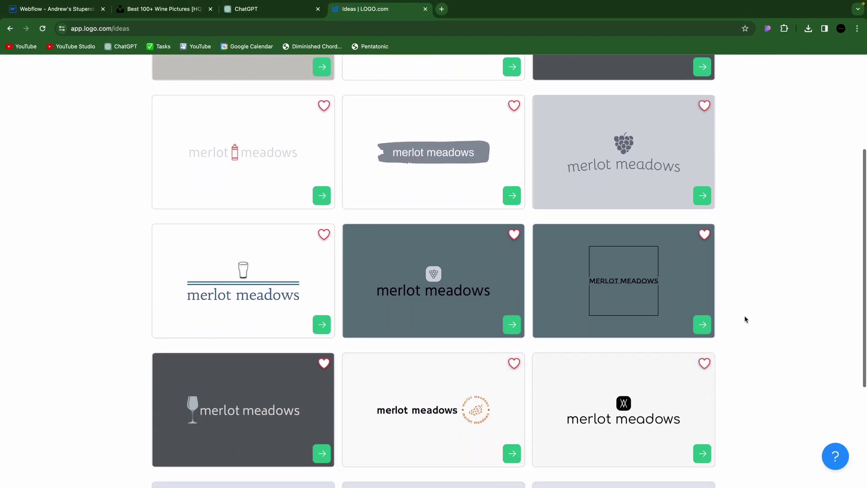
pyautogui.scroll(-1, 744, 316)
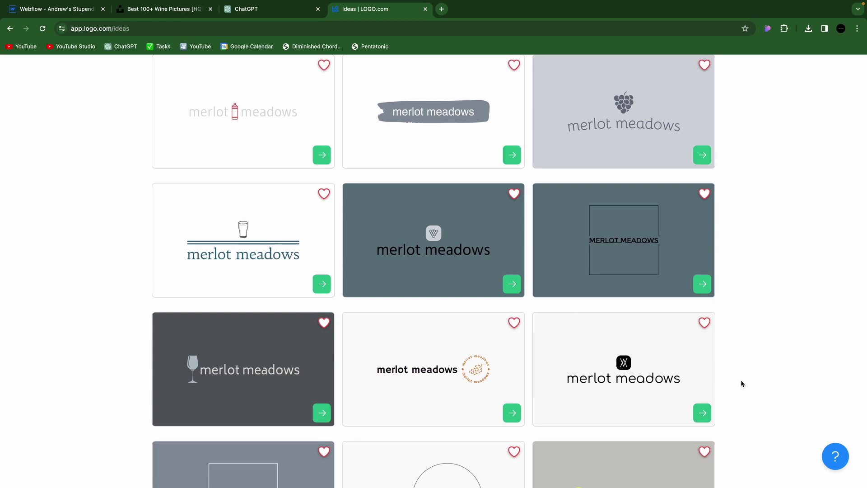
pyautogui.scroll(-1, 741, 383)
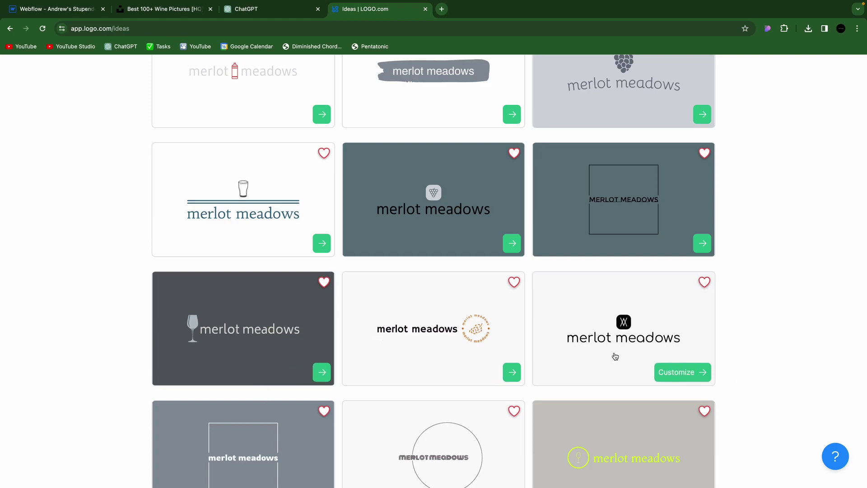
pyautogui.scroll(-5, 795, 418)
pyautogui.scroll(-2, 794, 419)
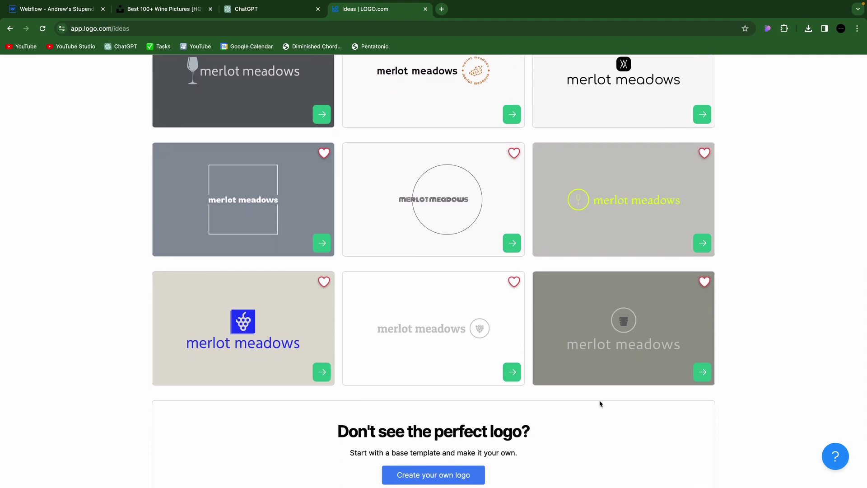
pyautogui.click(427, 334)
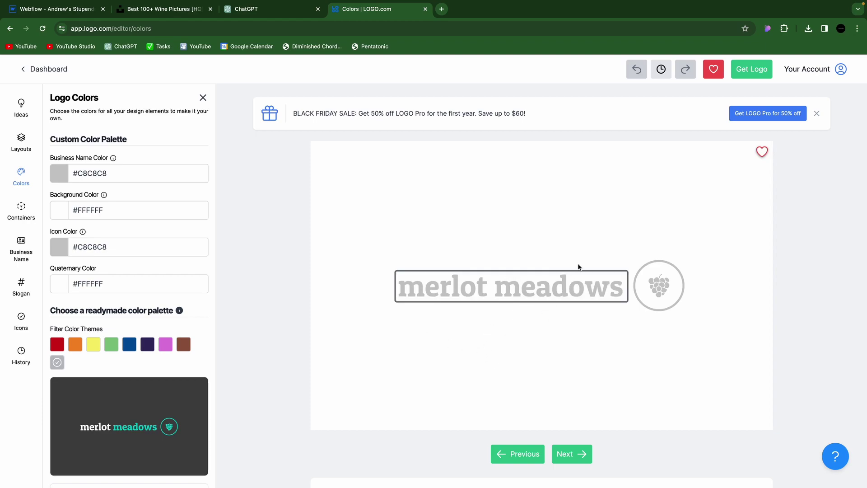
# Screenshot the grey merlot meadows wordmark and grape emblem, then go back to Webflow
pyautogui.scroll(-2, 640, 245)
pyautogui.scroll(-2, 639, 244)
pyautogui.scroll(4, 639, 244)
pyautogui.rightClick(537, 248)
pyautogui.click(496, 235)
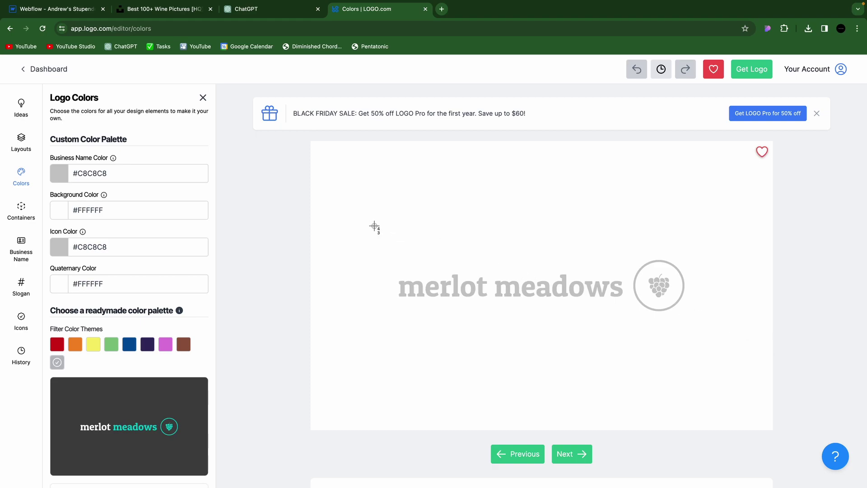
pyautogui.moveTo(376, 227); pyautogui.dragTo(712, 343)
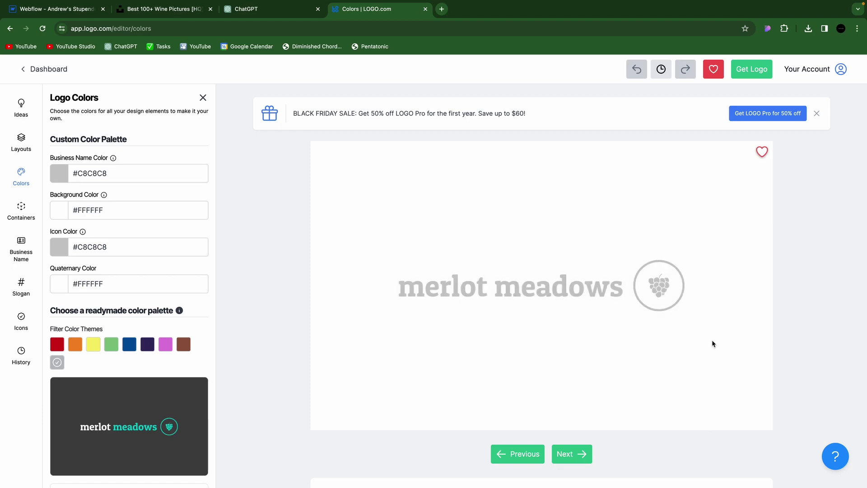
pyautogui.click(59, 9)
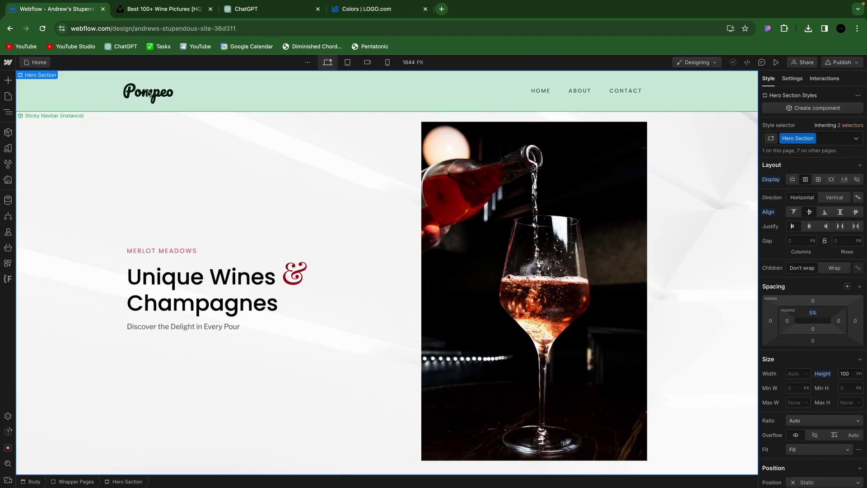
# Delete the Pompeo heading inside the Sticky Navbar component's brand link
pyautogui.click(66, 100)
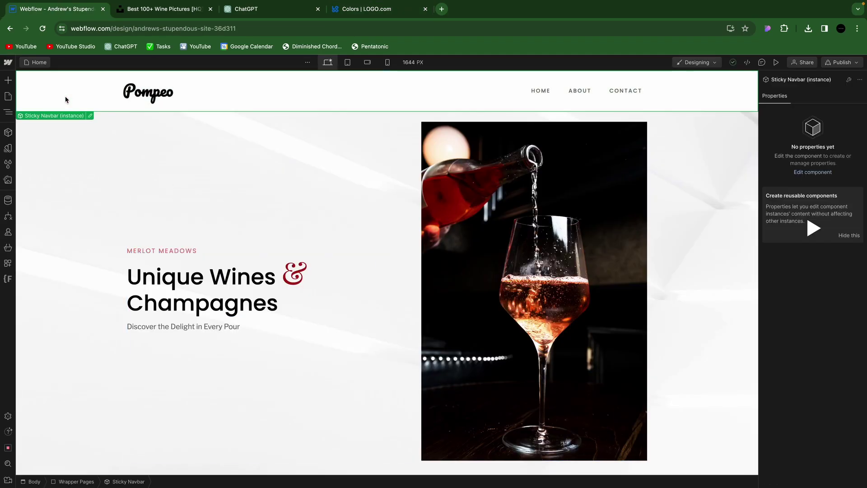
pyautogui.click(90, 116)
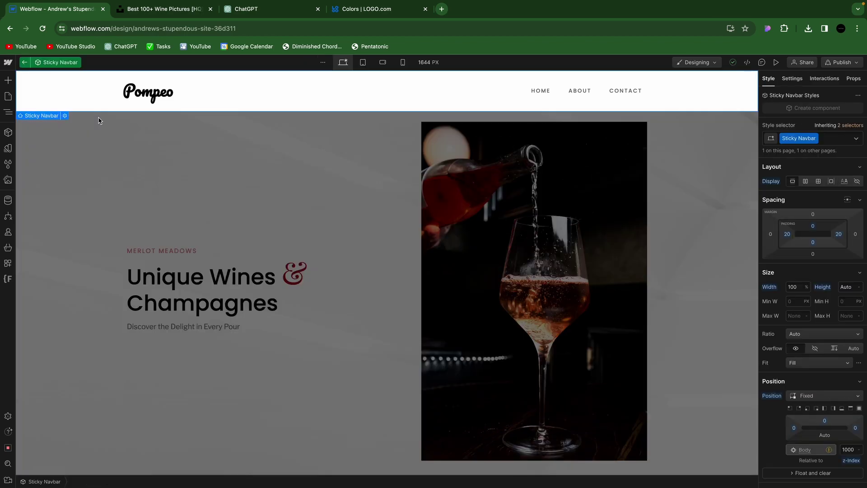
pyautogui.click(154, 95)
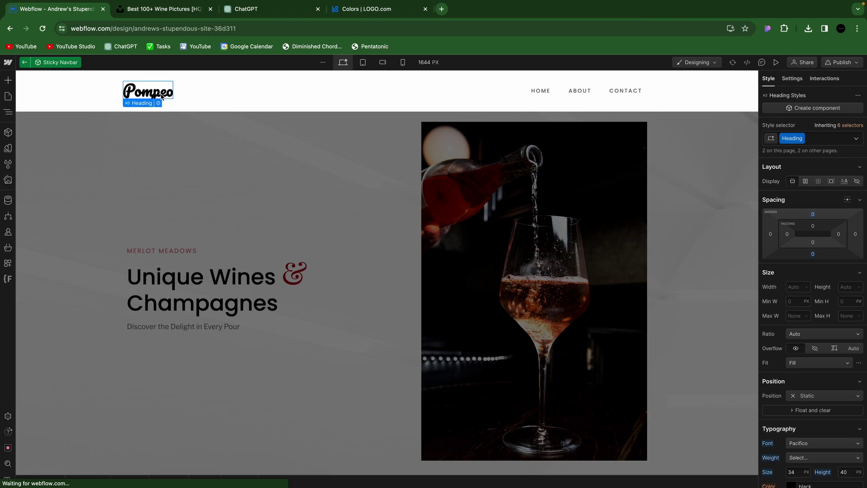
pyautogui.press('Delete')
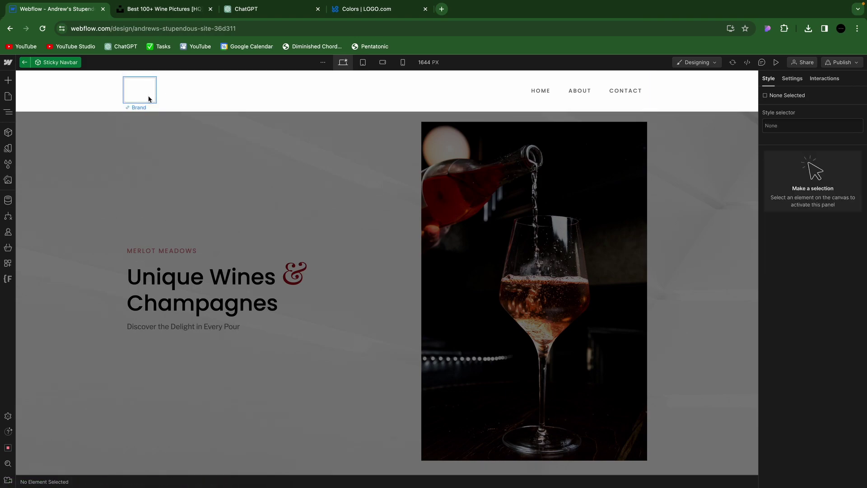
# Select the empty Brand link and bring up its Backgrounds settings in the Style panel
pyautogui.click(149, 99)
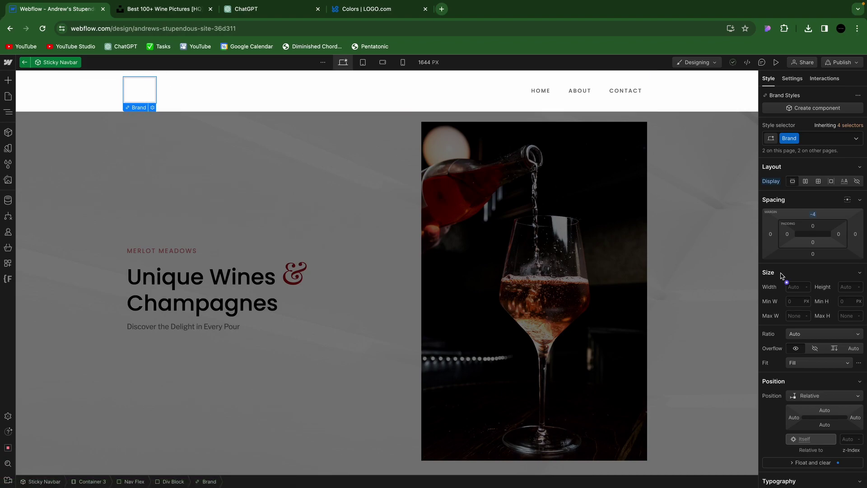
pyautogui.scroll(-5, 821, 363)
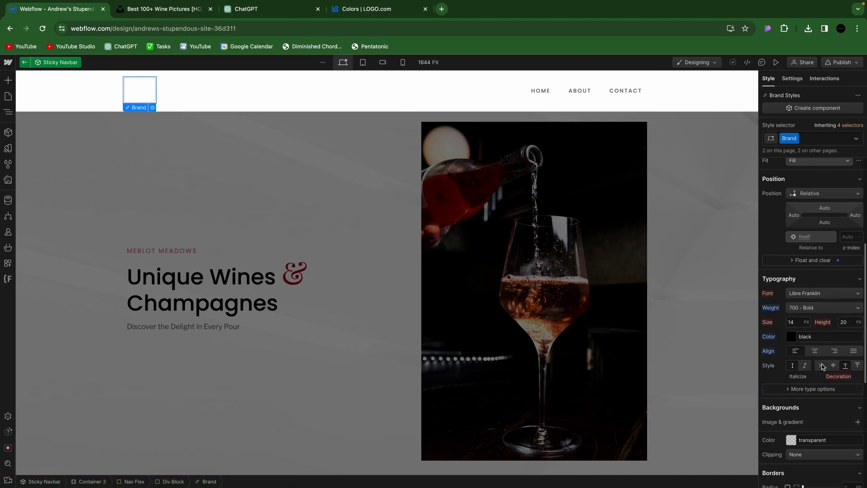
pyautogui.scroll(-3, 821, 366)
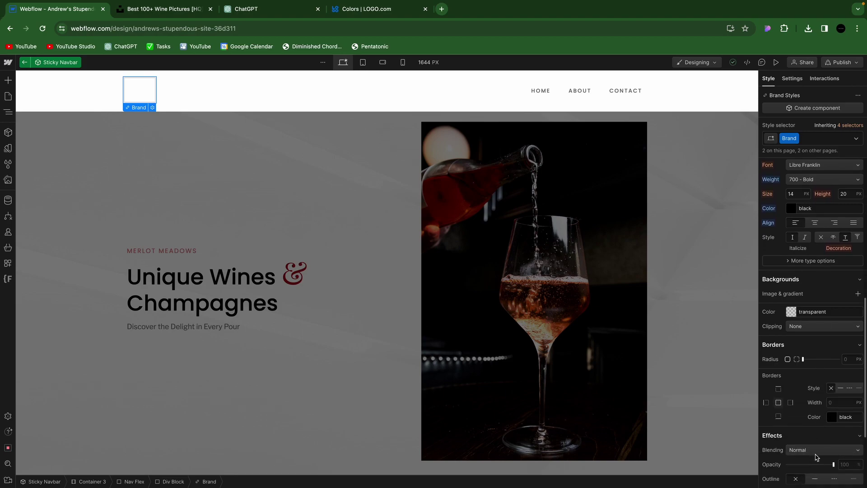
pyautogui.scroll(-2, 816, 456)
pyautogui.scroll(-1, 809, 427)
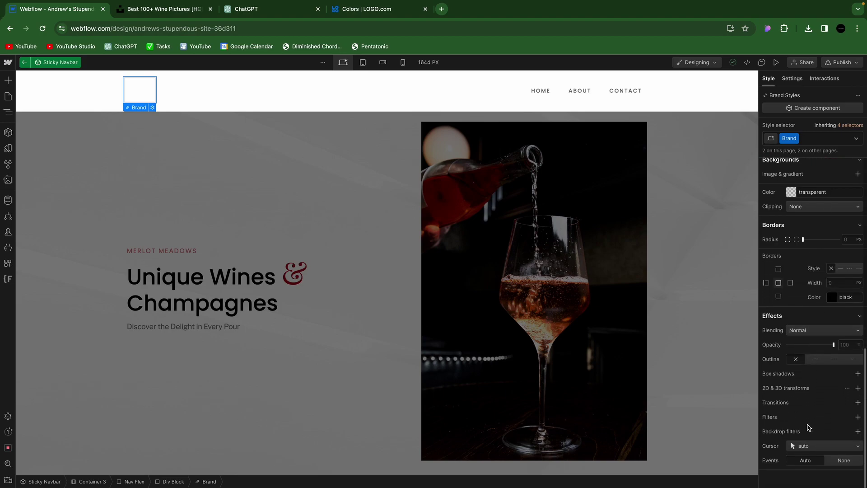
pyautogui.scroll(3, 863, 271)
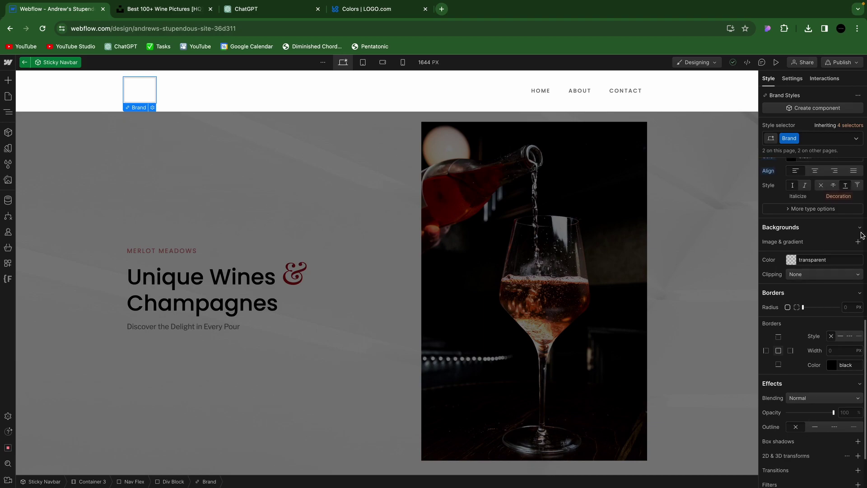
# Set the Brand link background to the Screenshot logo image, sized Cover and centred at 50%/50%
pyautogui.click(858, 242)
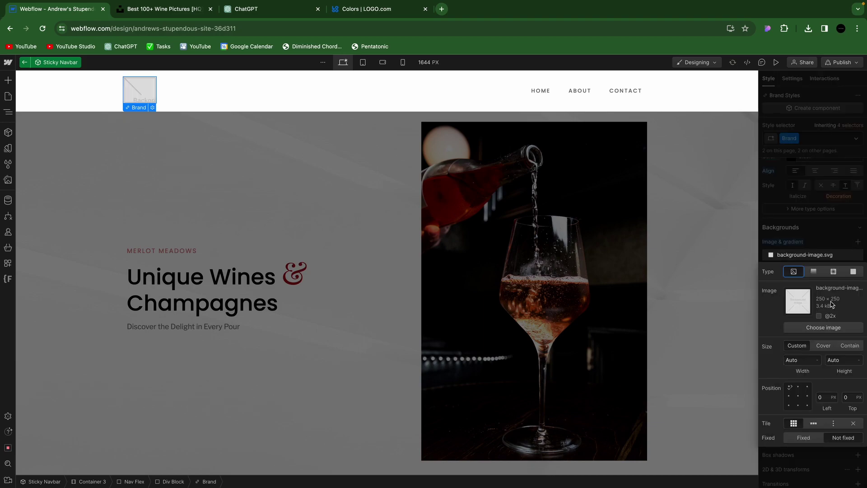
pyautogui.click(822, 329)
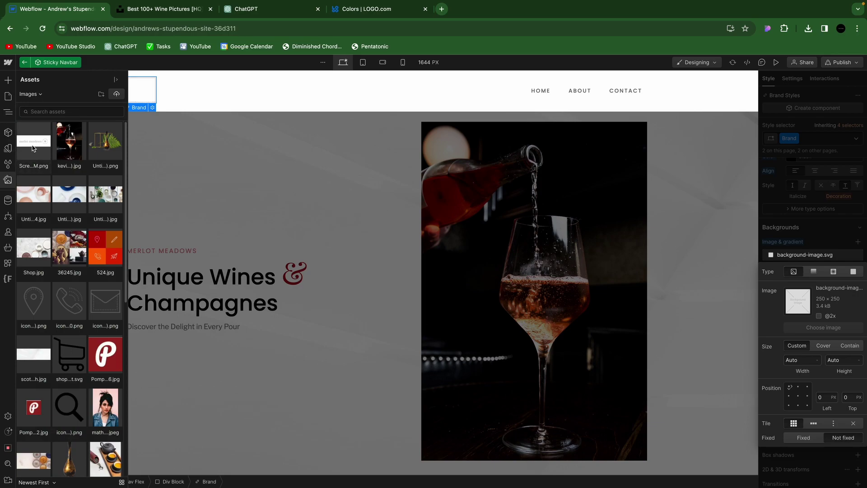
pyautogui.click(33, 148)
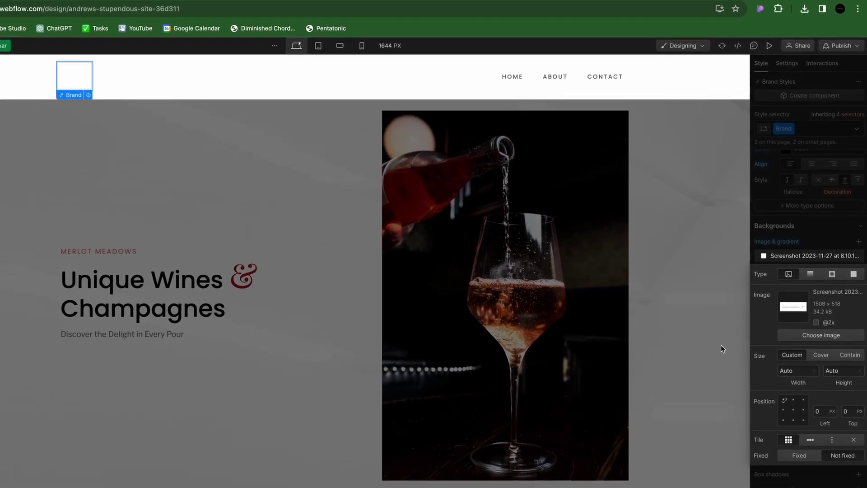
pyautogui.click(820, 354)
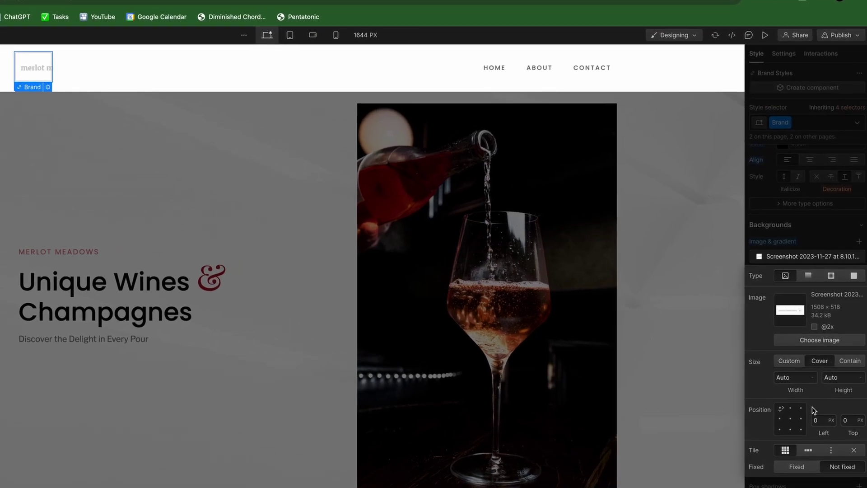
pyautogui.click(790, 419)
pyautogui.click(804, 244)
pyautogui.scroll(10, 822, 197)
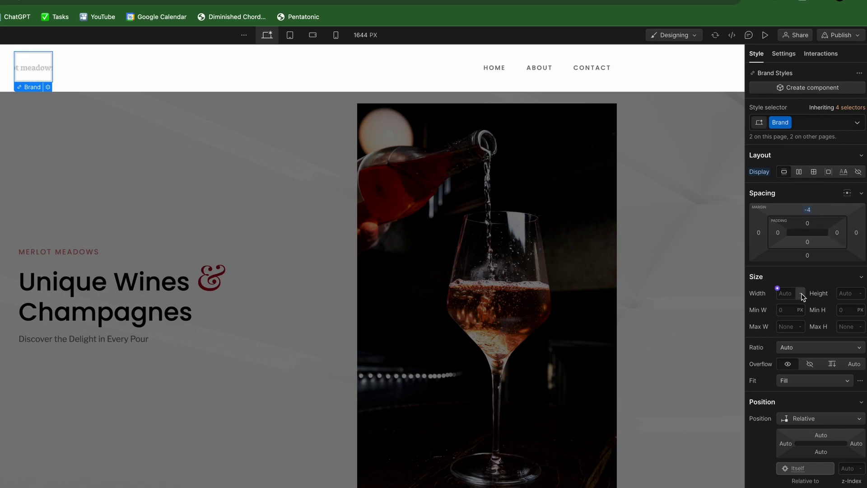
# Set the Brand link width to about 159 px so the full logo shows, then exit component editing
pyautogui.click(788, 293)
pyautogui.write('100')
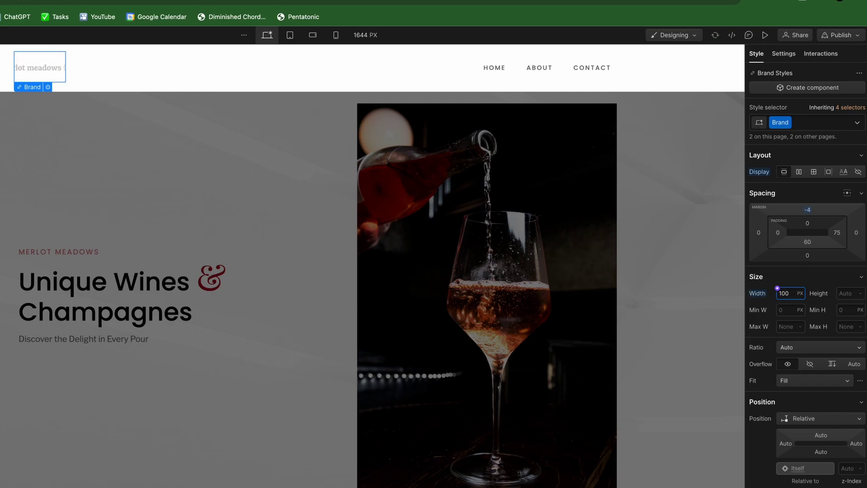
pyautogui.write('px150')
pyautogui.press('Up')
pyautogui.press('Up')
pyautogui.press('Up')
pyautogui.press('Up')
pyautogui.press('Up')
pyautogui.press('Up')
pyautogui.press('Up')
pyautogui.press('Up')
pyautogui.press('Up')
pyautogui.press('Up')
pyautogui.press('Up')
pyautogui.press('Up')
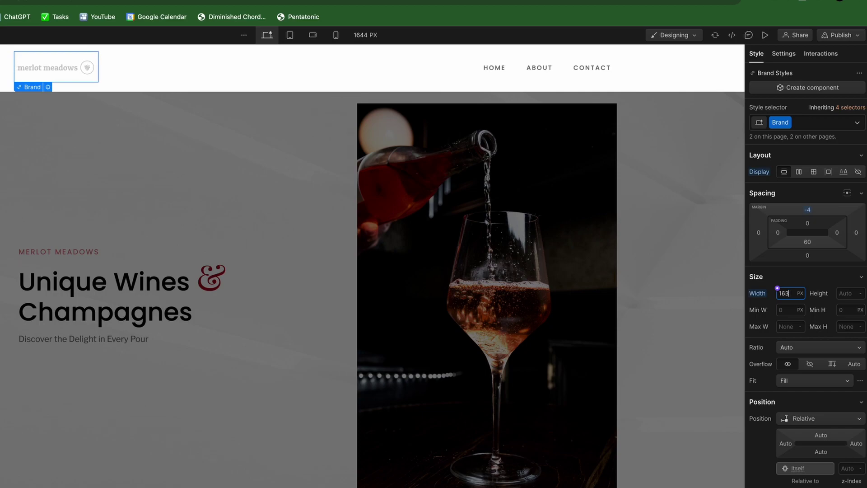
pyautogui.press('Down')
pyautogui.press('Down')
pyautogui.press('Down')
pyautogui.press('Down')
pyautogui.click(83, 155)
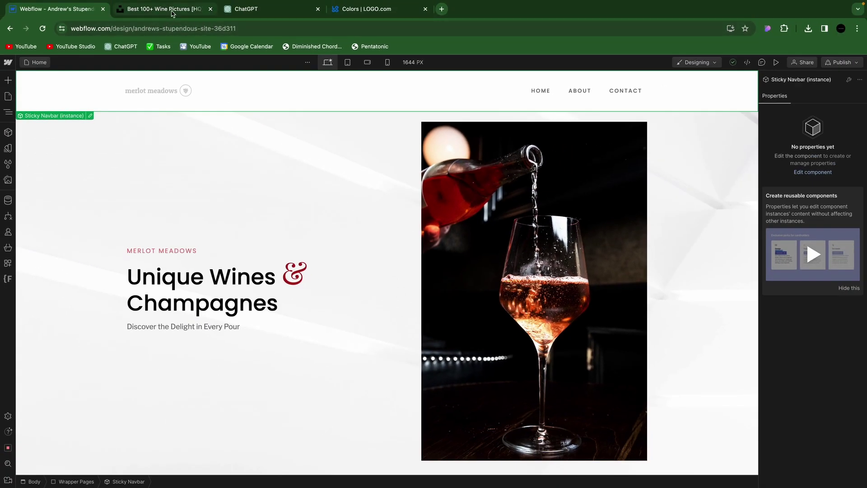
# Return to LOGO.com's logo ideas grid and locate the plain black-text merlot meadows logo
pyautogui.click(172, 10)
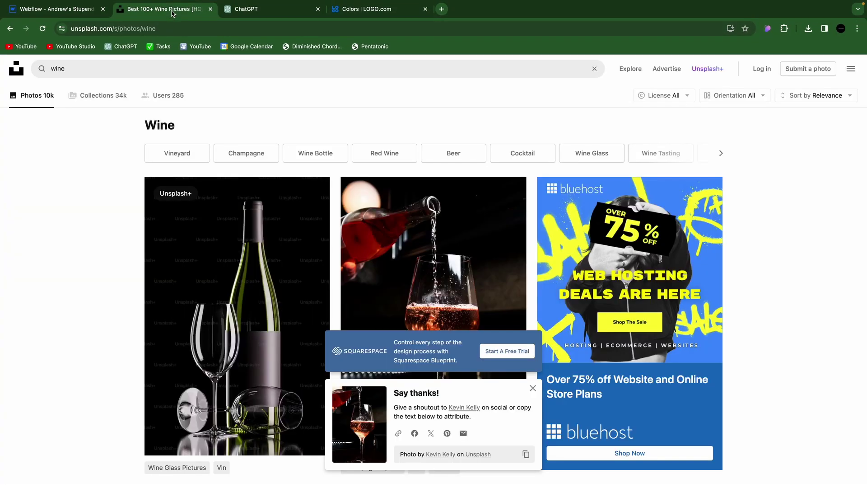
pyautogui.click(362, 13)
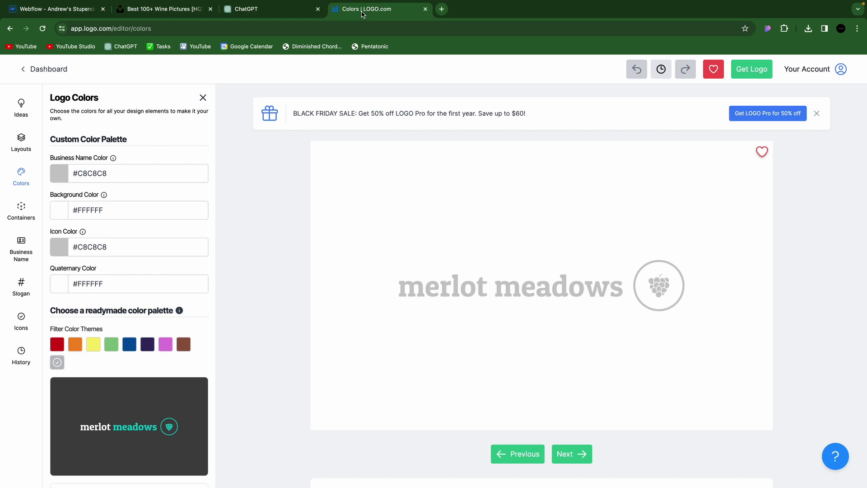
pyautogui.click(10, 28)
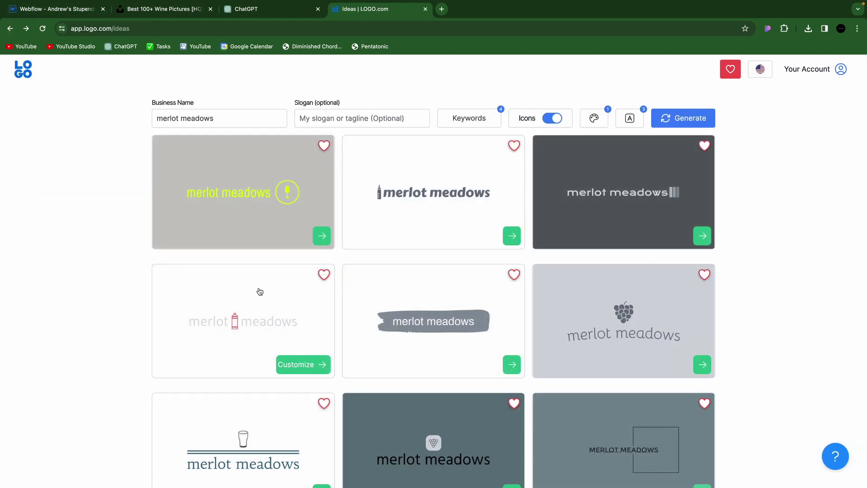
pyautogui.scroll(-10, 286, 334)
pyautogui.scroll(-3, 482, 248)
pyautogui.scroll(-3, 483, 247)
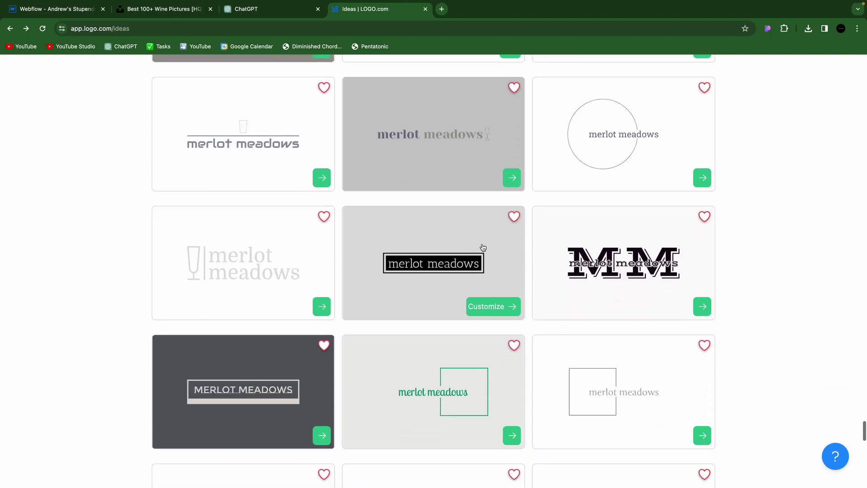
pyautogui.scroll(8, 482, 247)
pyautogui.scroll(2, 483, 247)
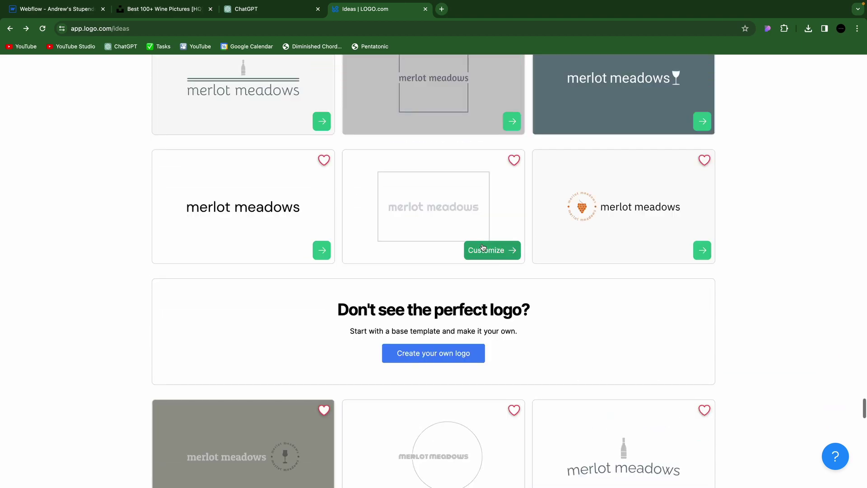
pyautogui.scroll(3, 482, 248)
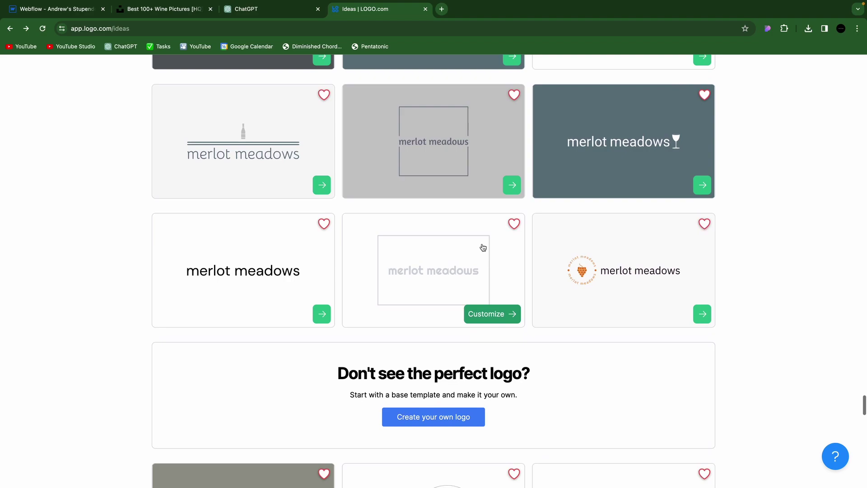
pyautogui.scroll(-2, 484, 248)
pyautogui.scroll(1, 484, 248)
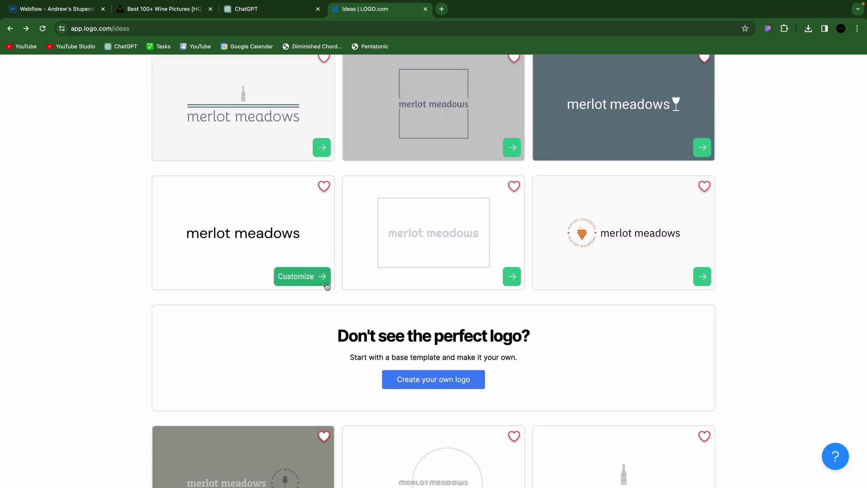
# Customize the plain black-text logo and take a region screenshot of it
pyautogui.click(212, 238)
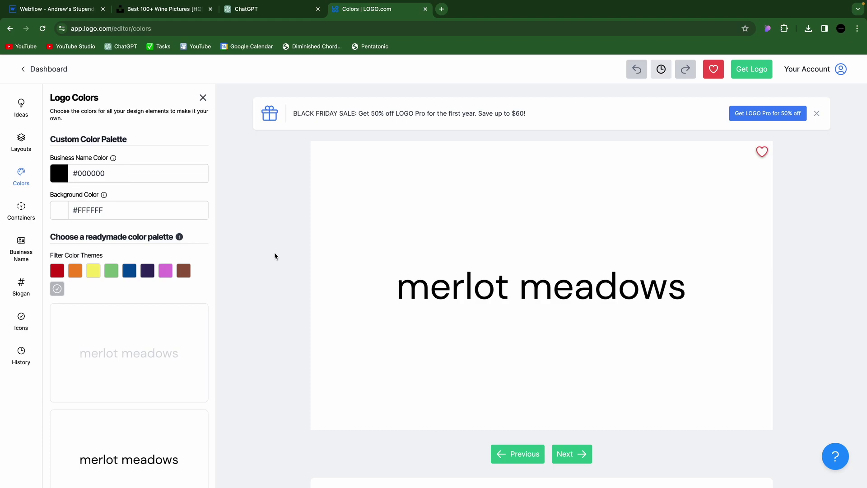
pyautogui.press('super+shift+4')
pyautogui.moveTo(369, 241); pyautogui.dragTo(715, 332)
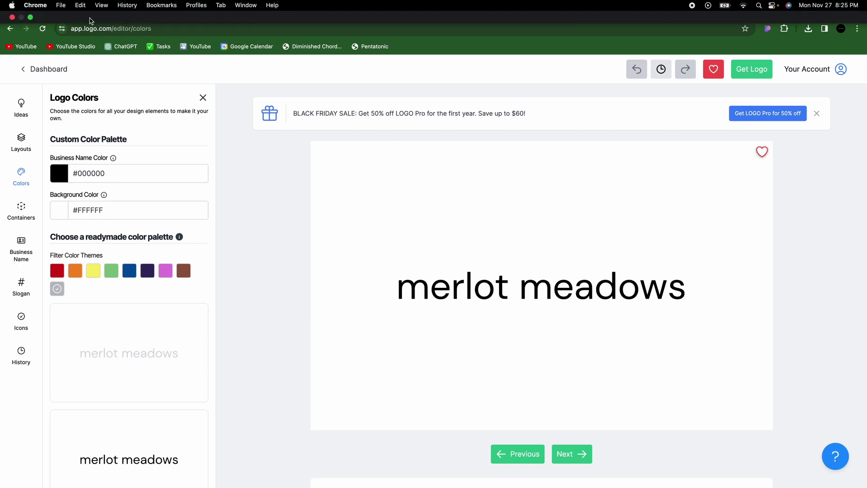
# Back in the Designer, edit the Sticky Navbar component and select the Brand logo element
pyautogui.click(59, 9)
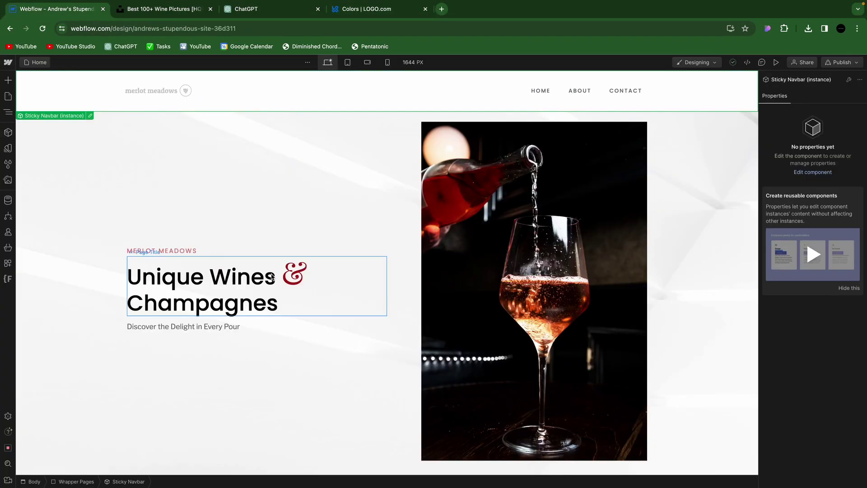
pyautogui.click(90, 116)
pyautogui.click(153, 95)
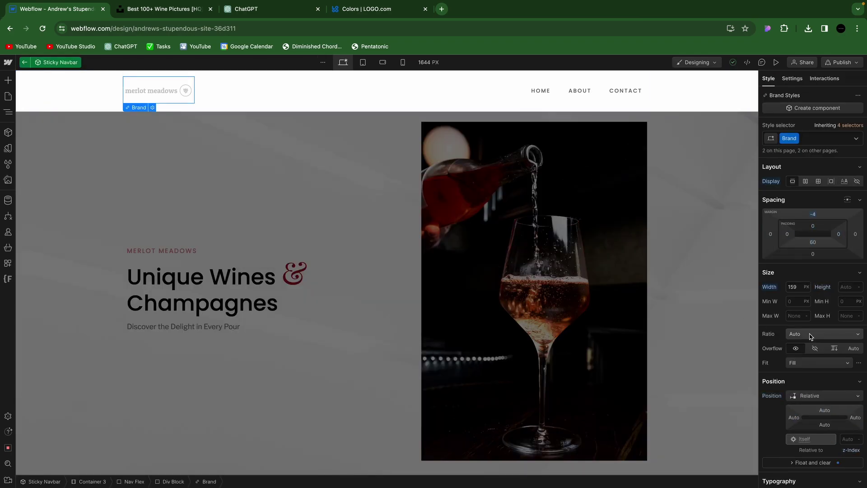
pyautogui.scroll(-6, 811, 336)
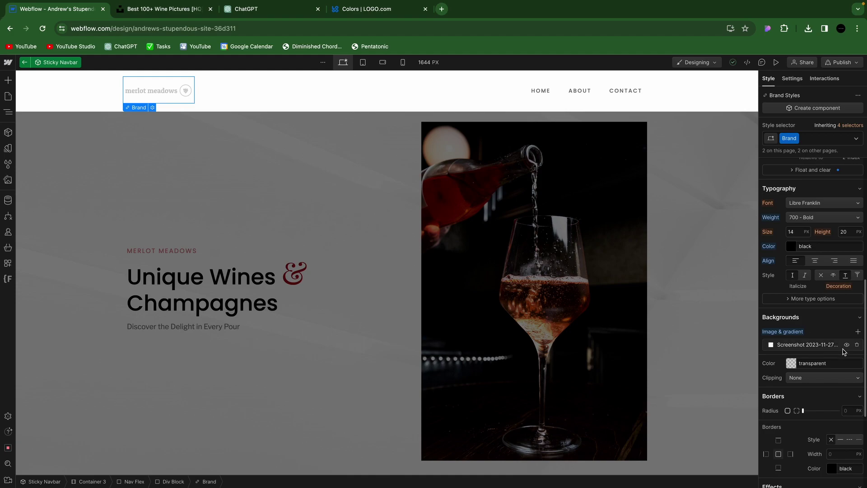
# Swap Brand's background image for the newly uploaded black-text logo screenshot
pyautogui.click(857, 344)
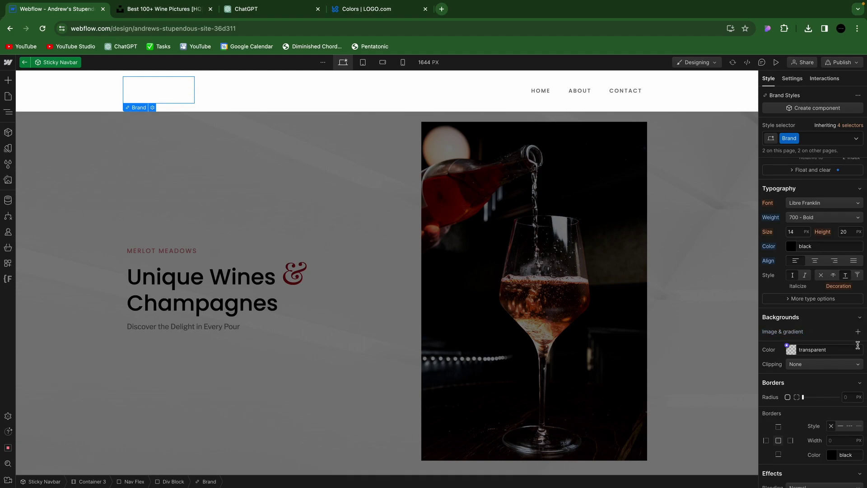
pyautogui.click(858, 332)
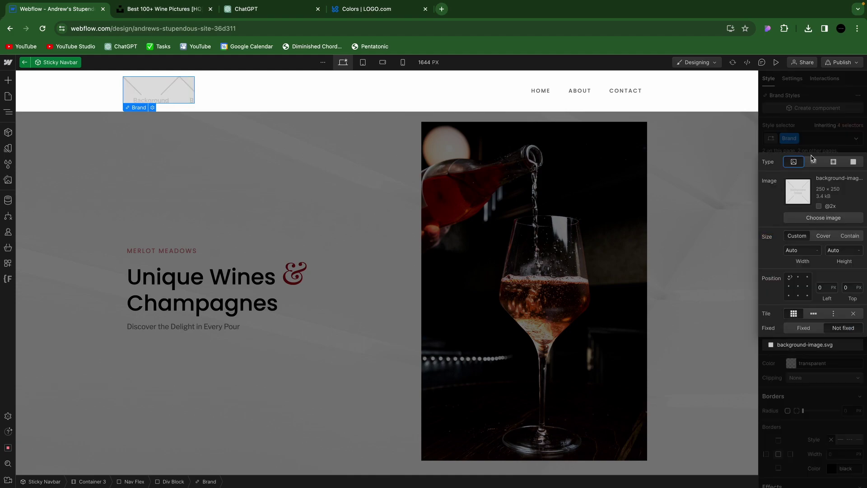
pyautogui.click(819, 219)
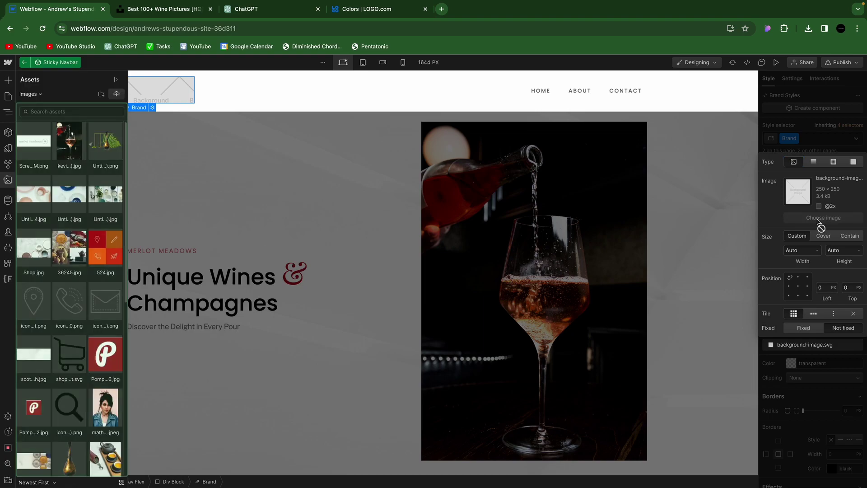
pyautogui.click(116, 94)
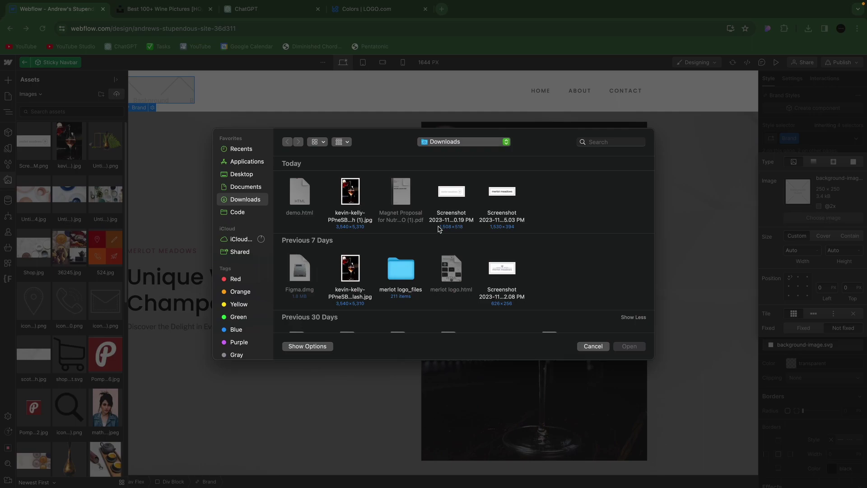
pyautogui.click(505, 194)
pyautogui.doubleClick(504, 194)
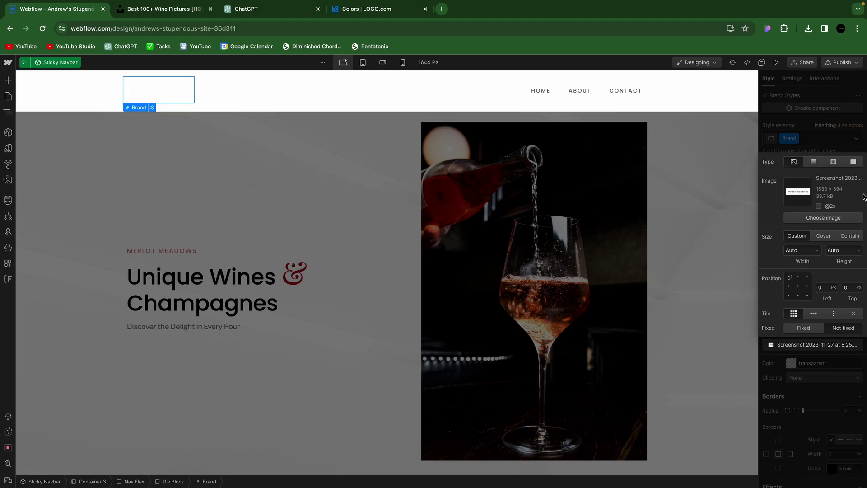
# Set the logo background image to Size Cover and Position center
pyautogui.click(824, 238)
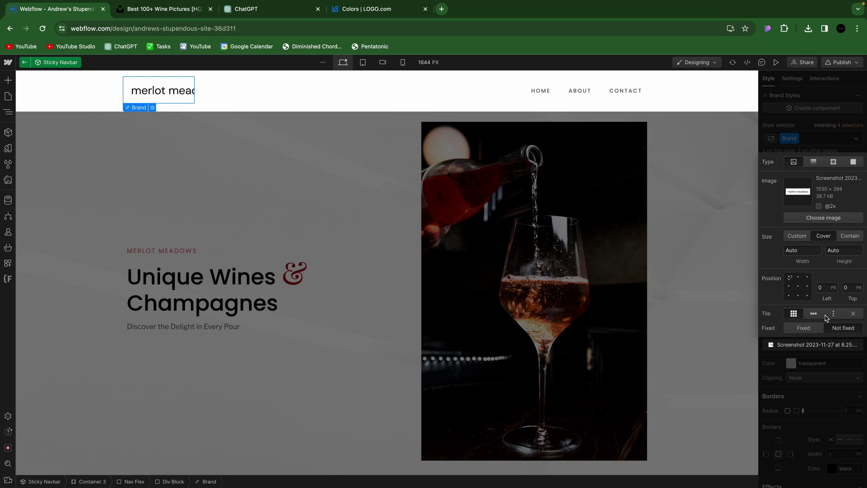
pyautogui.click(798, 286)
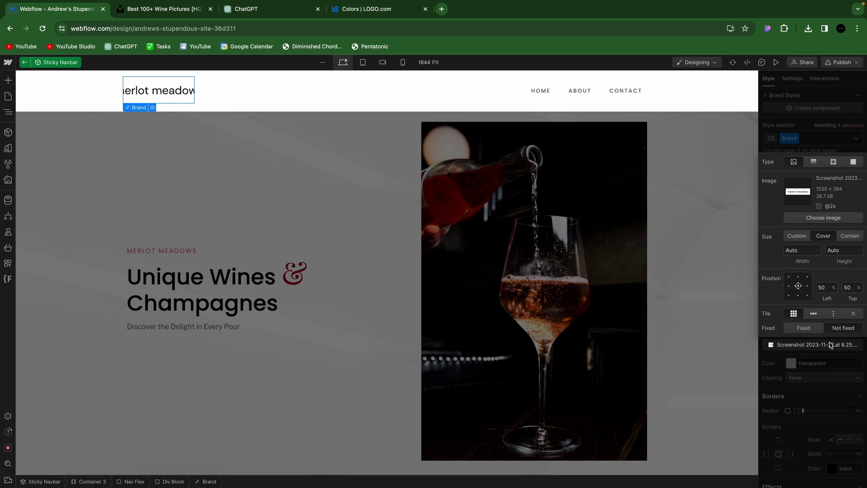
pyautogui.click(804, 140)
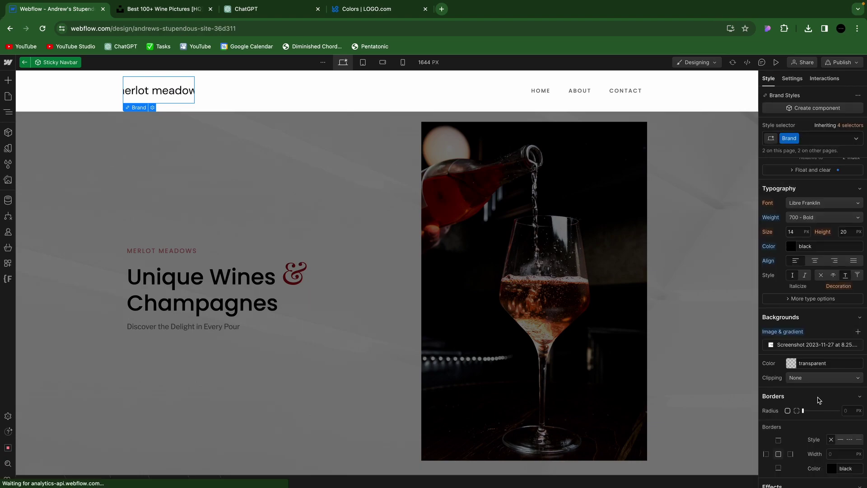
# Widen the Brand link to 206 px and finish editing the navbar component
pyautogui.scroll(6, 837, 314)
pyautogui.click(794, 286)
pyautogui.press('Up')
pyautogui.press('Up')
pyautogui.press('Up')
pyautogui.press('Up')
pyautogui.press('Up')
pyautogui.press('Up')
pyautogui.press('Up')
pyautogui.press('Up')
pyautogui.press('Up')
pyautogui.press('Up')
pyautogui.press('Up')
pyautogui.press('Up')
pyautogui.press('Up')
pyautogui.press('Up')
pyautogui.press('Up')
pyautogui.press('Up')
pyautogui.press('Up')
pyautogui.press('Up')
pyautogui.press('Up')
pyautogui.press('Up')
pyautogui.press('Up')
pyautogui.press('Up')
pyautogui.press('Up')
pyautogui.press('Up')
pyautogui.press('Up')
pyautogui.press('Up')
pyautogui.press('Up')
pyautogui.press('Up')
pyautogui.press('Up')
pyautogui.press('Up')
pyautogui.press('Up')
pyautogui.press('Up')
pyautogui.press('Up')
pyautogui.press('Up')
pyautogui.press('Up')
pyautogui.press('Up')
pyautogui.press('Up')
pyautogui.press('Up')
pyautogui.press('Up')
pyautogui.press('Up')
pyautogui.press('Up')
pyautogui.press('Up')
pyautogui.press('Up')
pyautogui.press('Up')
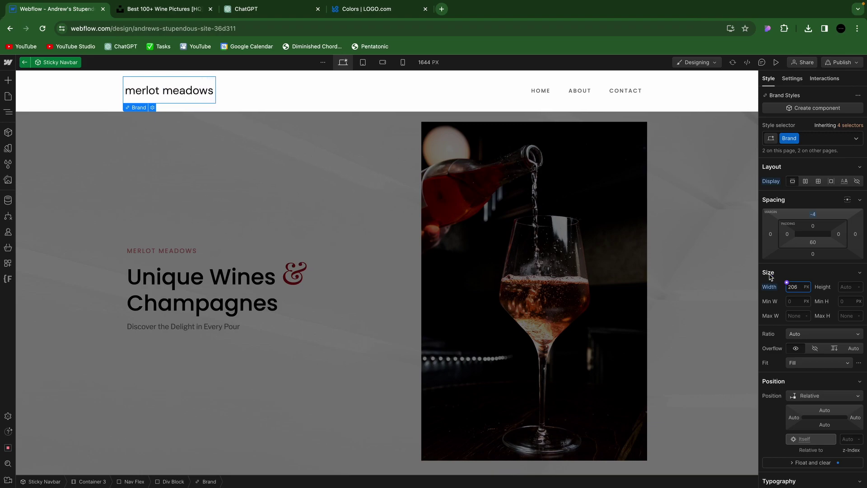
pyautogui.click(125, 218)
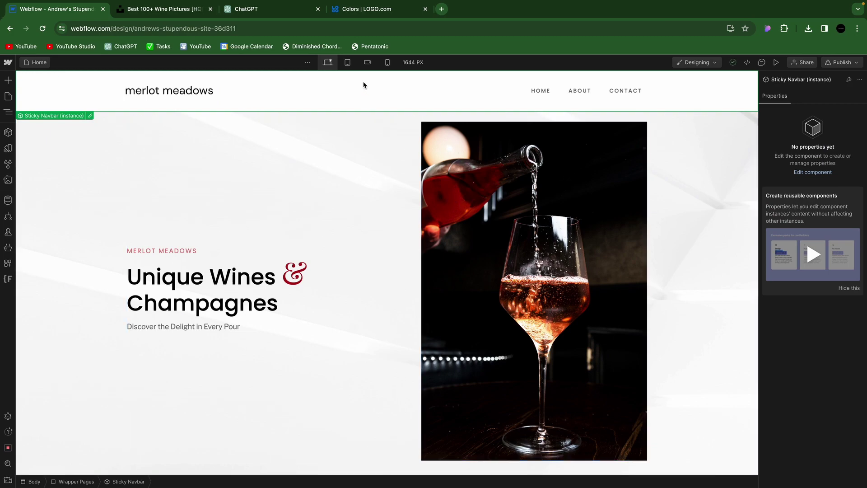
# At Tablet breakpoint, give the navbar Brand logo a left margin of about 10 px
pyautogui.click(347, 63)
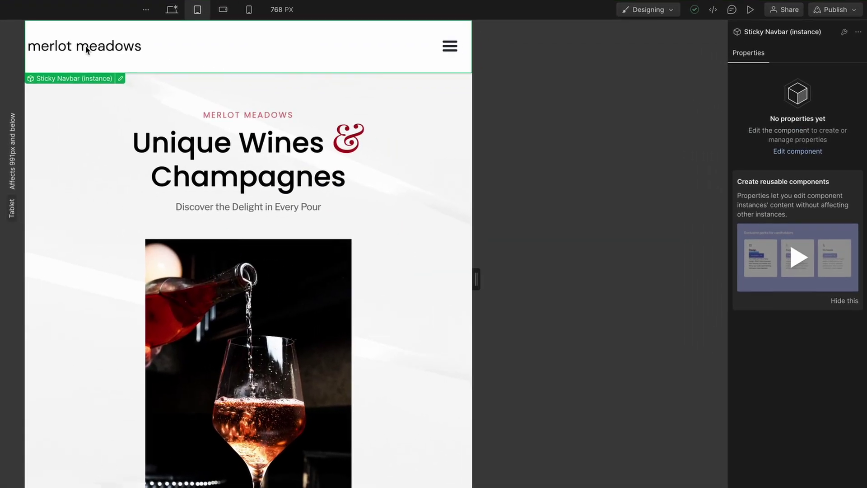
pyautogui.click(121, 79)
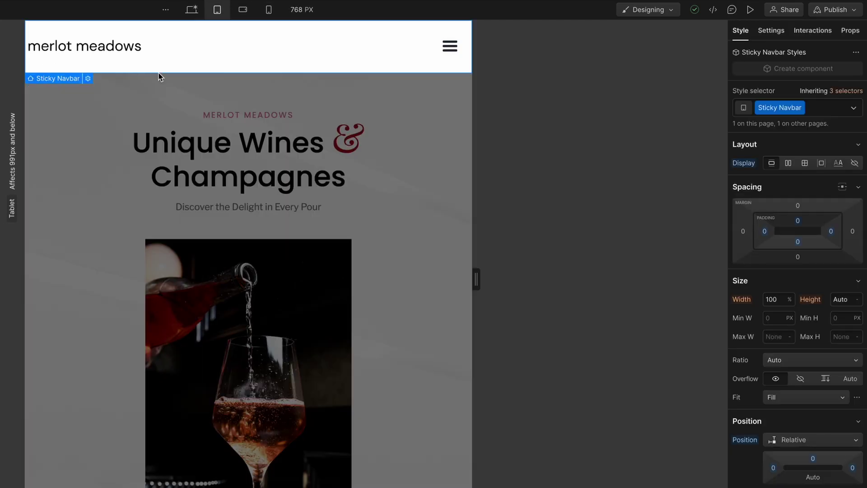
pyautogui.click(74, 56)
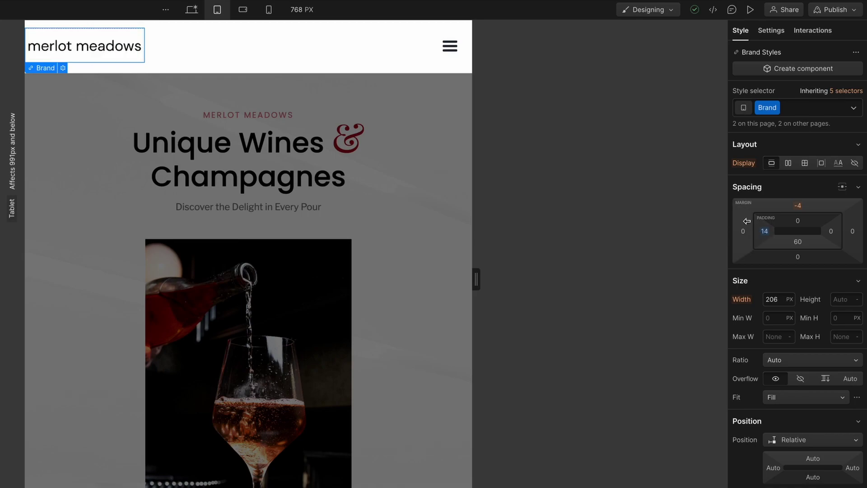
pyautogui.moveTo(744, 220)
pyautogui.mouseDown()
pyautogui.moveTo(728, 222)
pyautogui.moveTo(740, 222)
pyautogui.mouseUp()
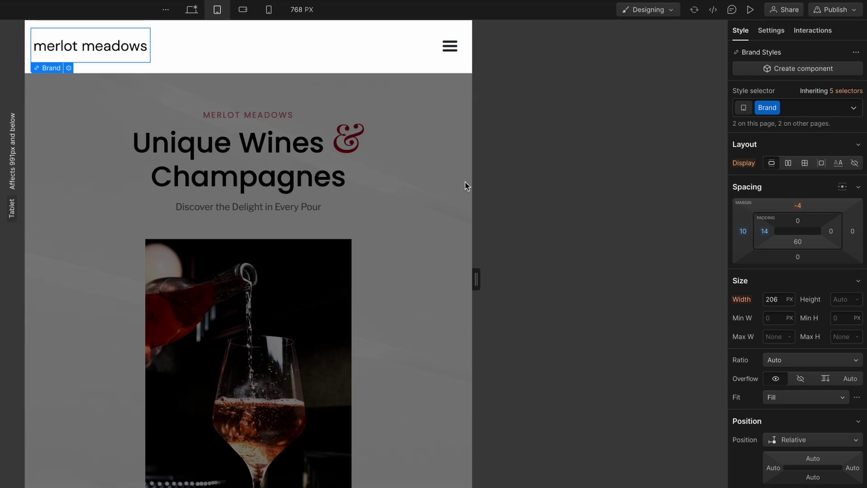
pyautogui.click(371, 160)
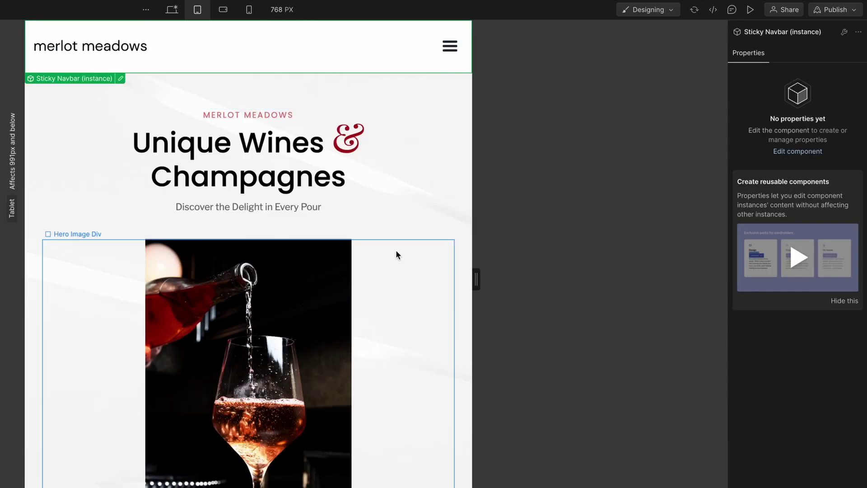
# Check the logo at mobile landscape and portrait widths, then return to desktop
pyautogui.scroll(-1, 346, 299)
pyautogui.scroll(-3, 346, 300)
pyautogui.scroll(4, 347, 298)
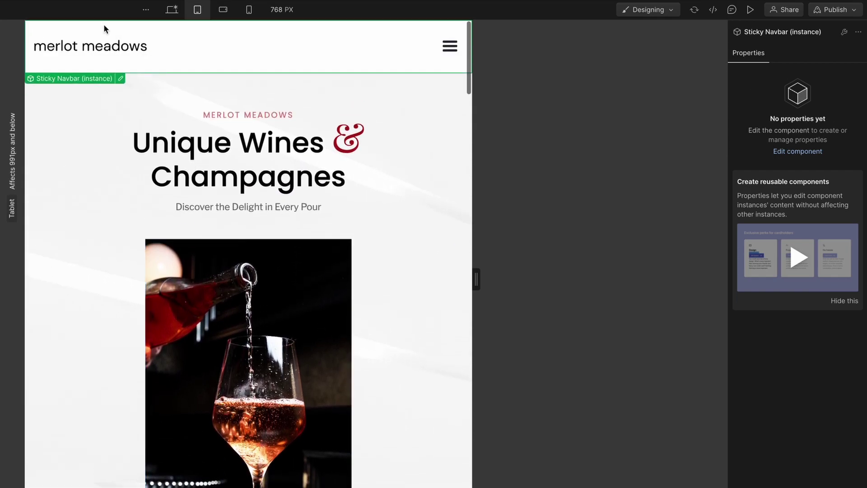
pyautogui.click(222, 11)
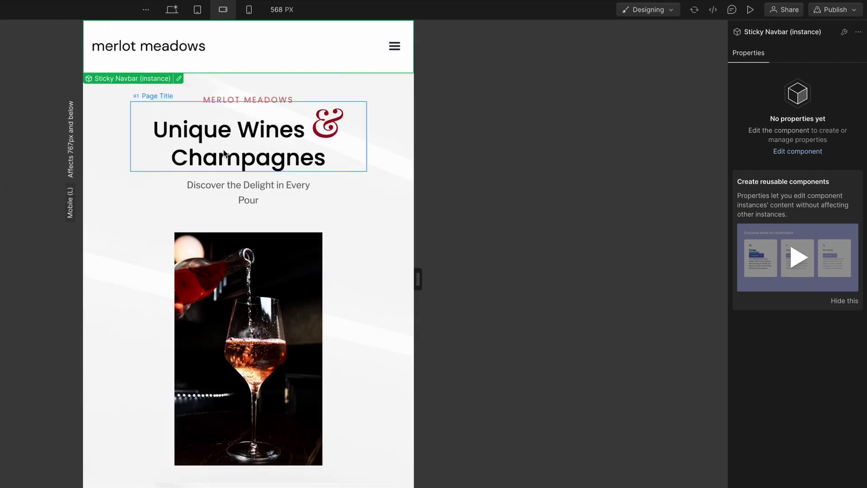
pyautogui.click(249, 9)
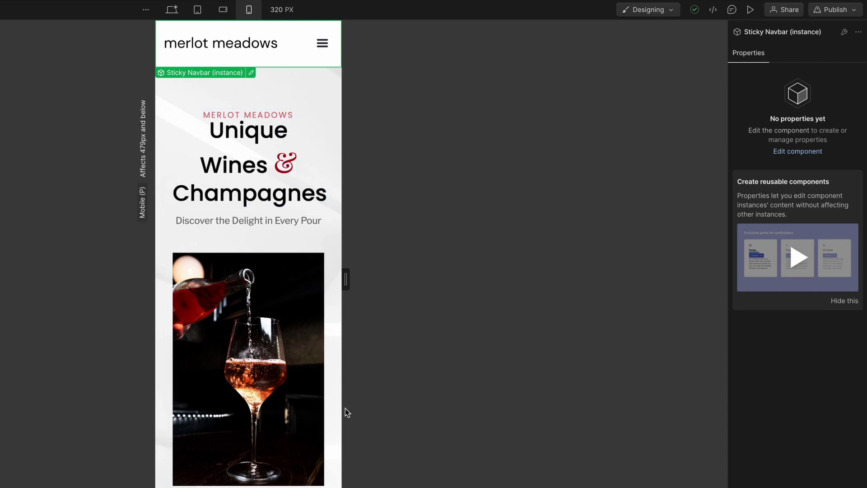
pyautogui.click(171, 10)
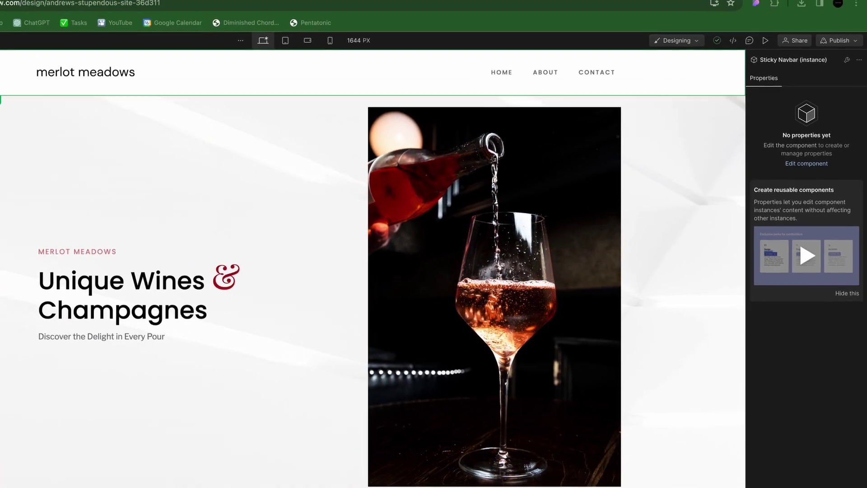